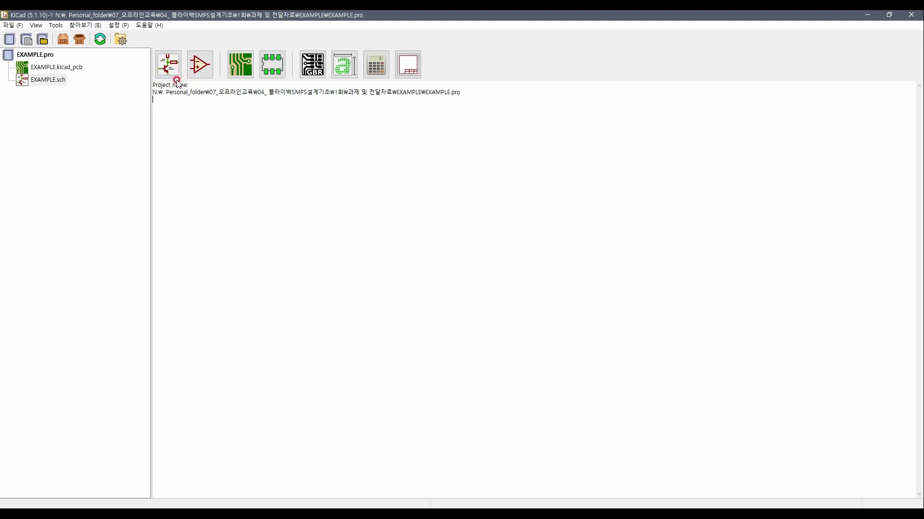
# Open the Symbol Editor and clear the TRANS_ filter so every symbol library is listed.
pyautogui.click(203, 72)
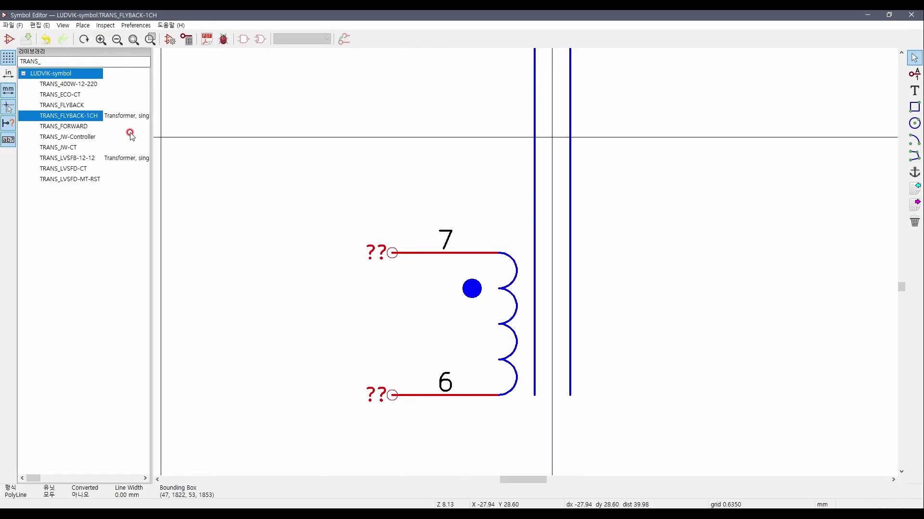
pyautogui.click(23, 73)
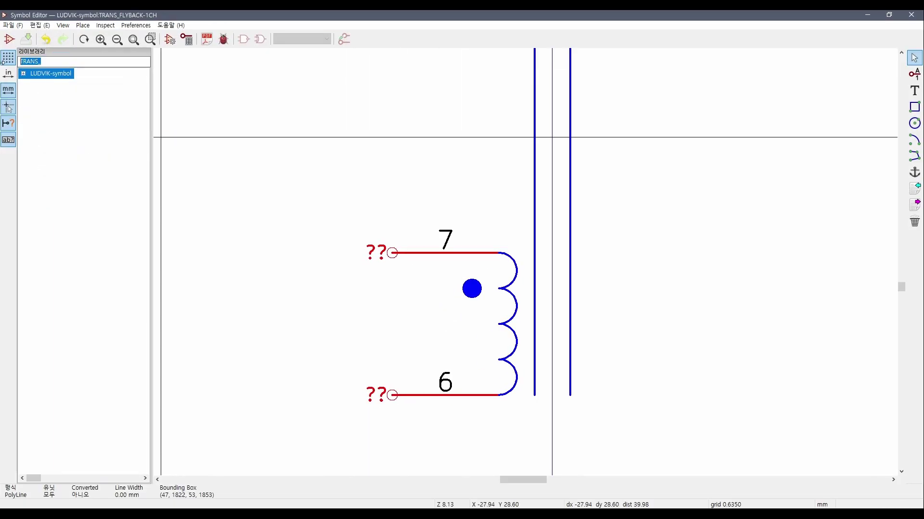
pyautogui.press('BackSpace')
pyautogui.click(24, 74)
pyautogui.click(23, 75)
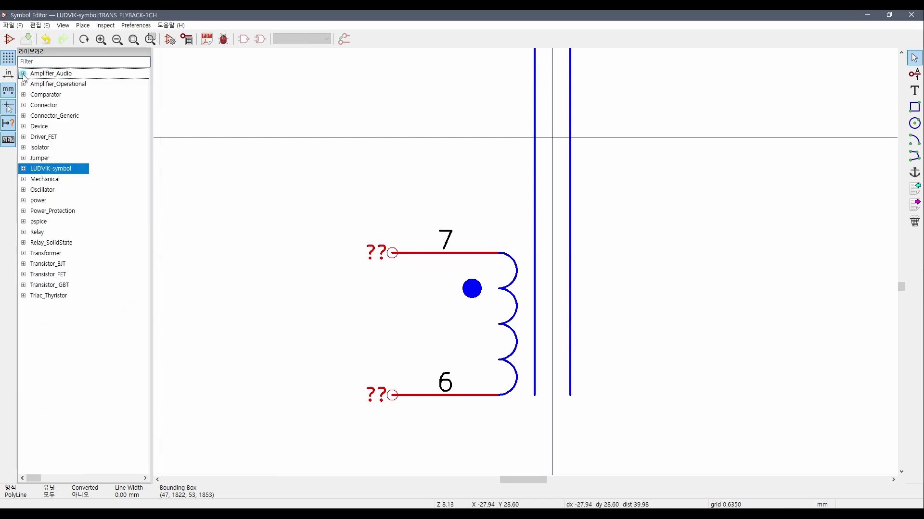
# Look through the library list, checking the Amplifier_Operational, Triac_Thyristor and Transistor_IGBT entries.
pyautogui.click(24, 84)
pyautogui.click(23, 84)
pyautogui.click(27, 298)
pyautogui.click(27, 297)
pyautogui.click(25, 283)
pyautogui.click(26, 283)
pyautogui.rightClick(98, 341)
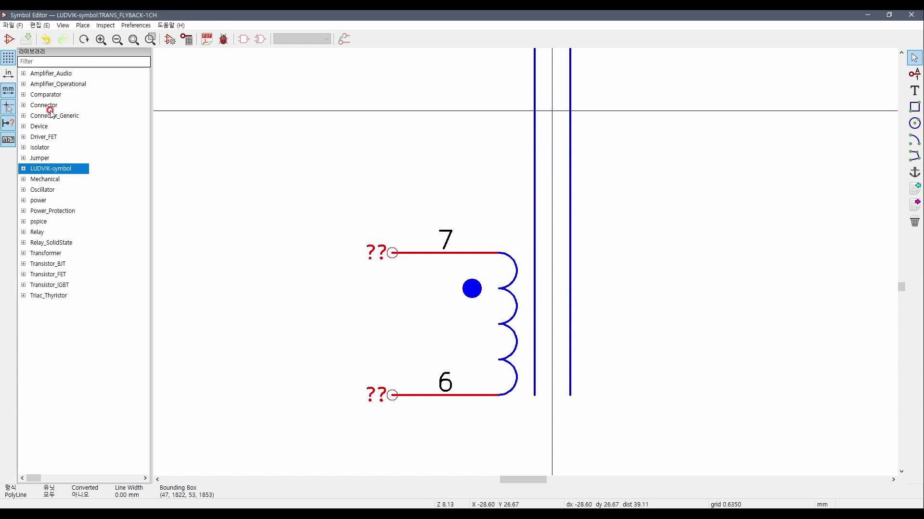
pyautogui.click(89, 60)
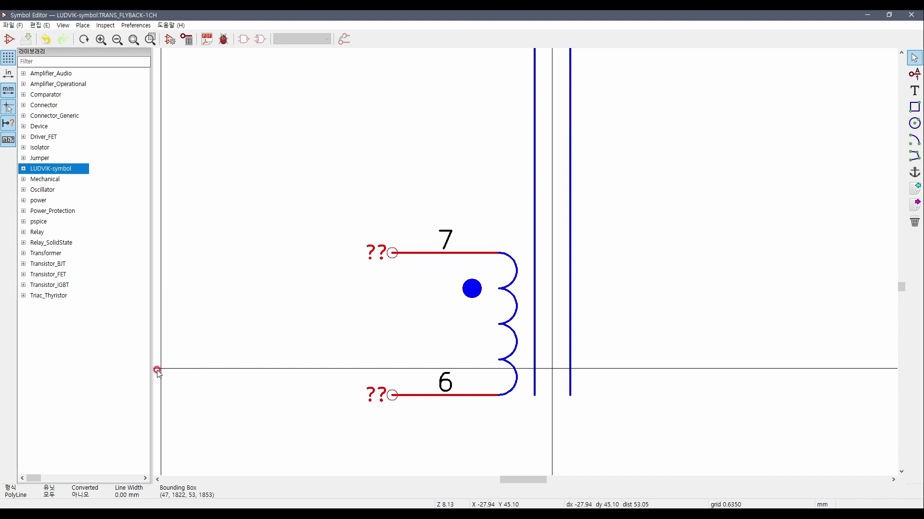
# Browse the LUDVIK-symbol library, viewing symbols such as 1M0565R, ACS37800, ATmega64A-AU, COIL, Diode_Zener and ICL7660.
pyautogui.click(23, 169)
pyautogui.doubleClick(55, 181)
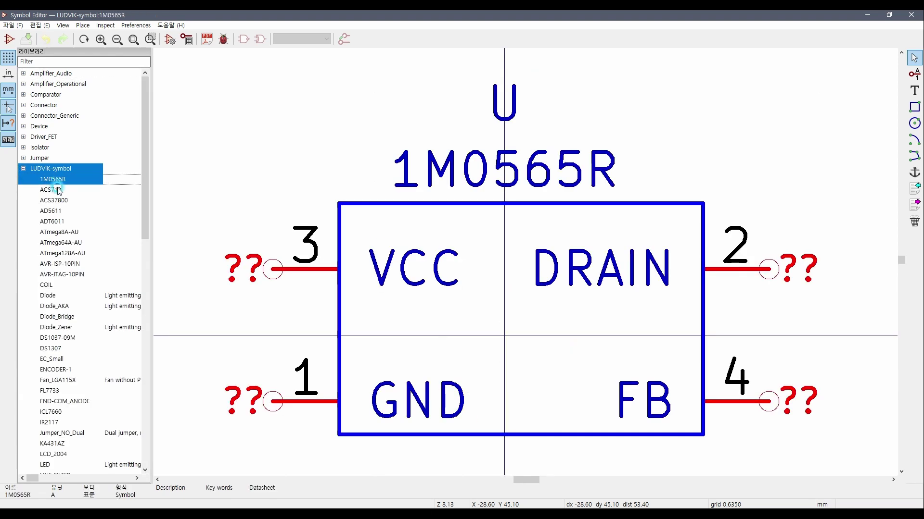
pyautogui.doubleClick(57, 201)
pyautogui.doubleClick(67, 243)
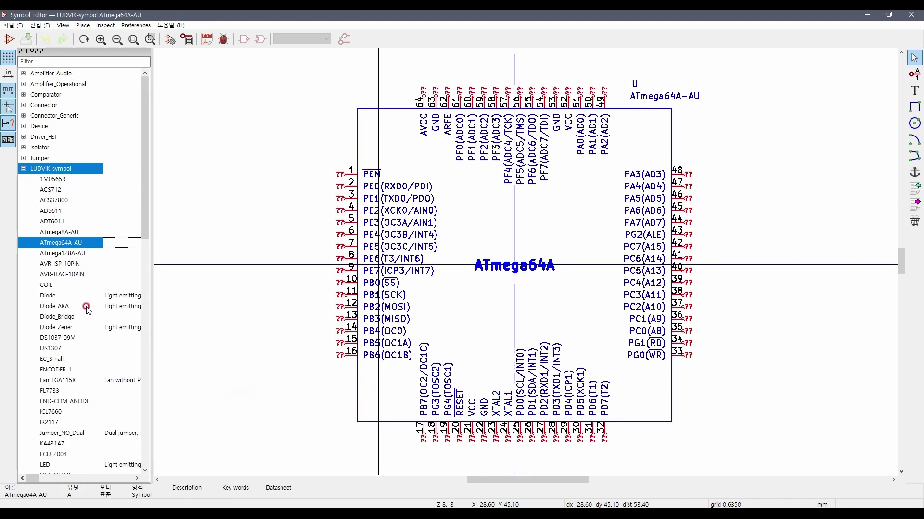
pyautogui.doubleClick(73, 275)
pyautogui.doubleClick(72, 287)
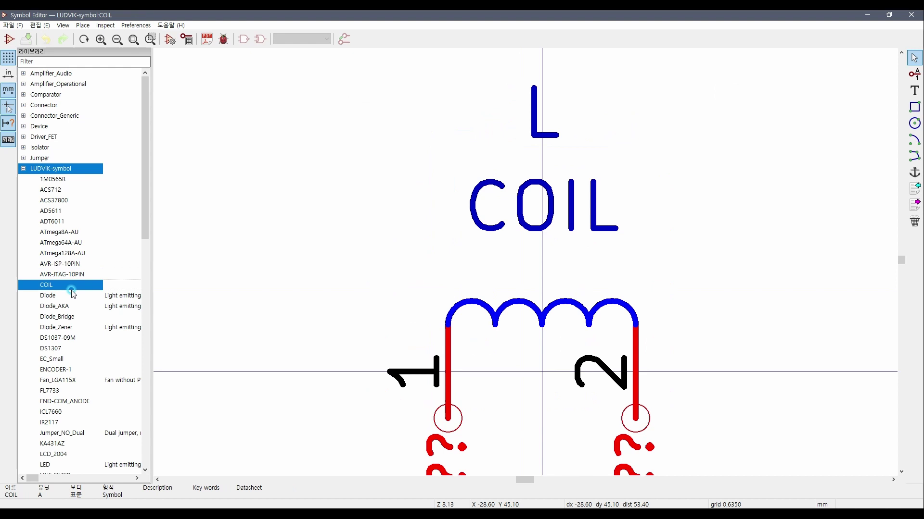
pyautogui.doubleClick(55, 328)
pyautogui.scroll(-2, 66, 331)
pyautogui.doubleClick(70, 349)
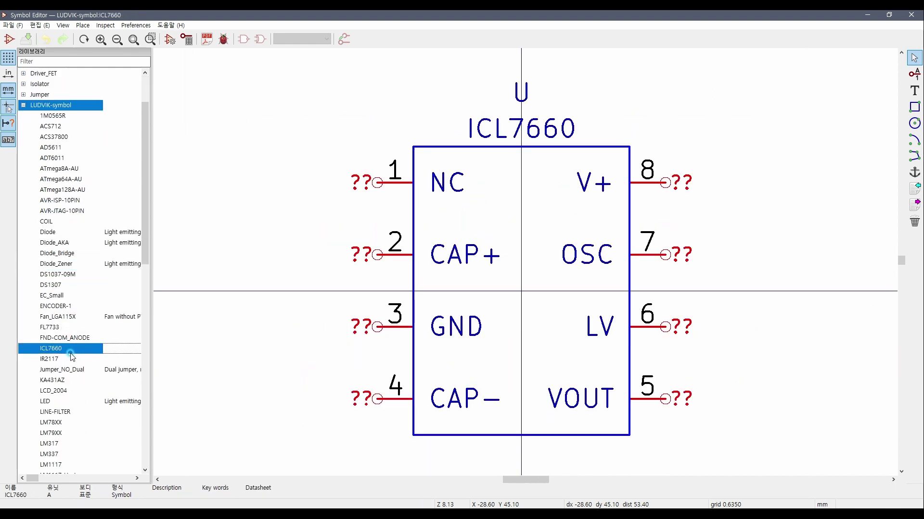
pyautogui.scroll(-3, 89, 354)
pyautogui.scroll(-2, 93, 362)
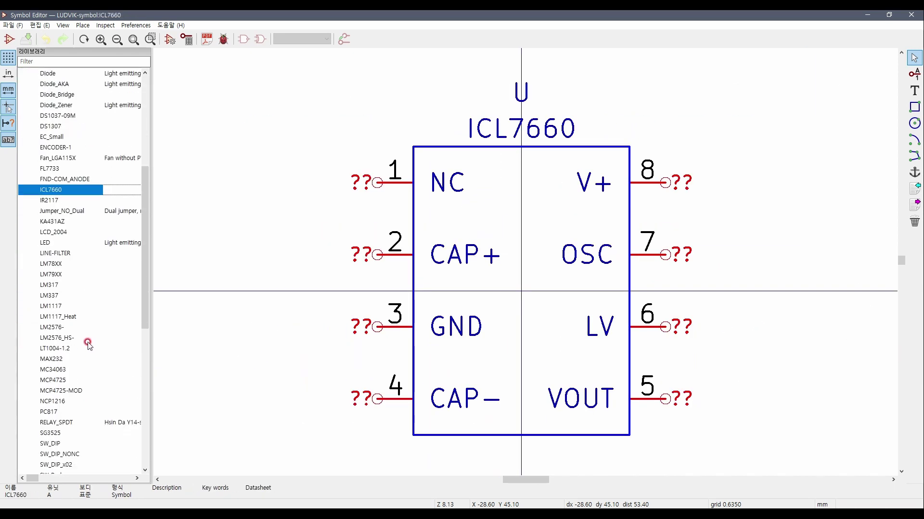
pyautogui.scroll(-7, 86, 337)
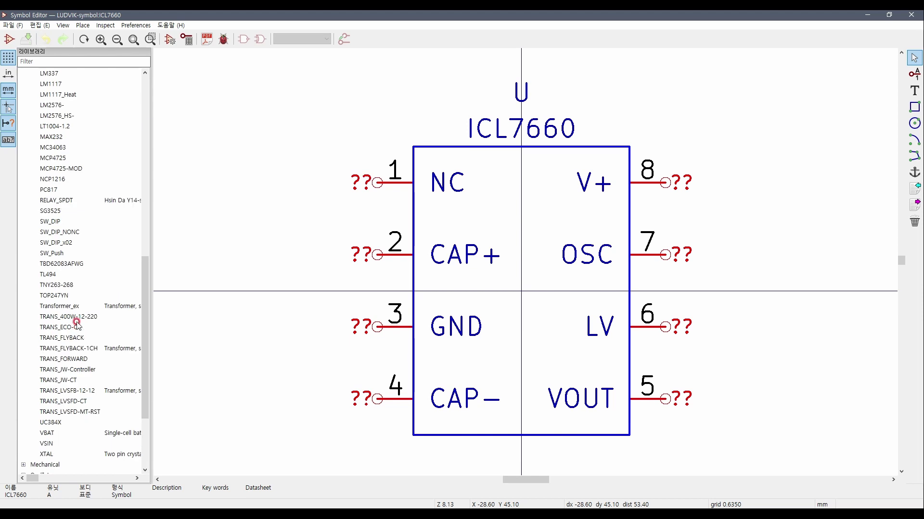
# View the transformer symbols in LUDVIK-symbol one after another, from TRANS_400W-12-220 through TRANS_FLYBACK-1CH and TRANS_JW-CT to TRANS_LVSFD-MT-RST.
pyautogui.doubleClick(74, 317)
pyautogui.click(74, 328)
pyautogui.doubleClick(75, 329)
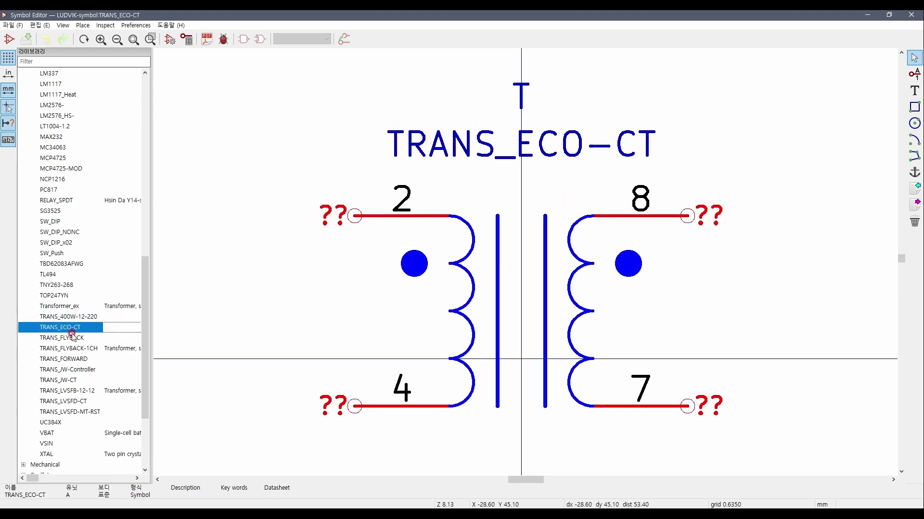
pyautogui.doubleClick(72, 339)
pyautogui.doubleClick(75, 349)
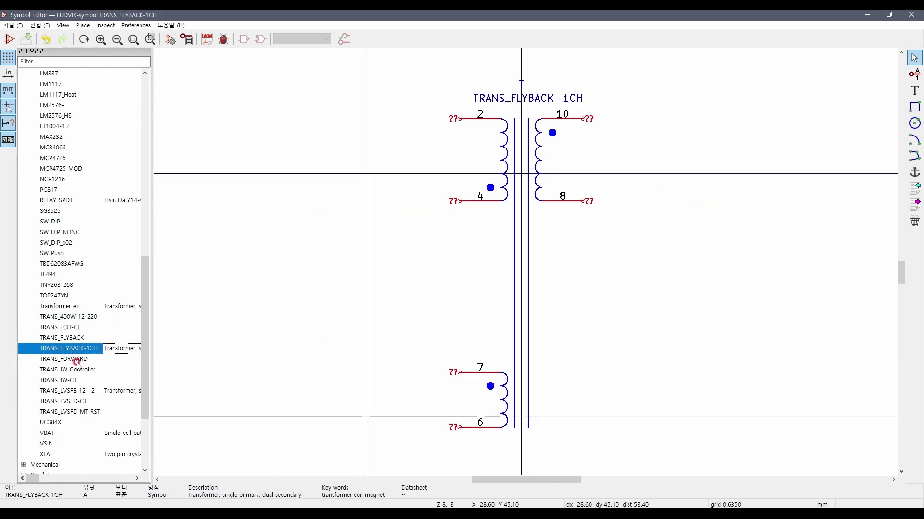
pyautogui.doubleClick(74, 359)
pyautogui.doubleClick(81, 370)
pyautogui.doubleClick(84, 381)
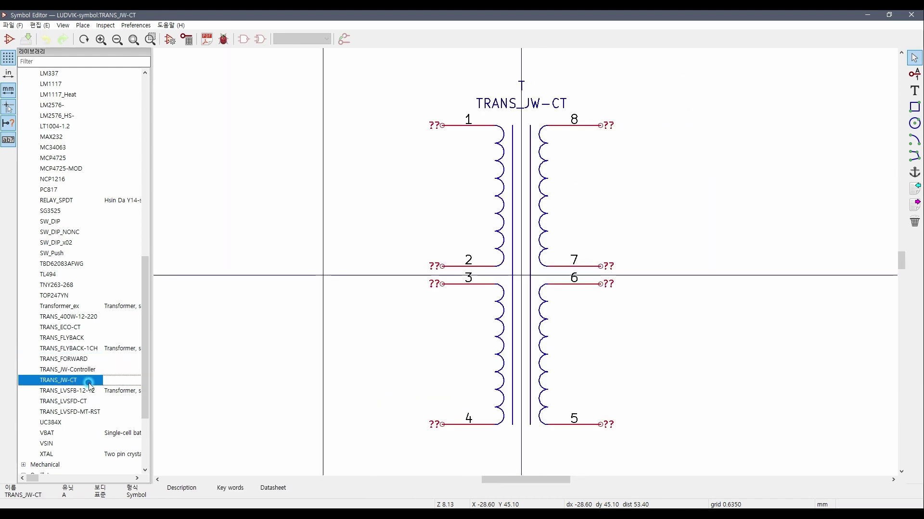
pyautogui.doubleClick(84, 390)
pyautogui.doubleClick(82, 412)
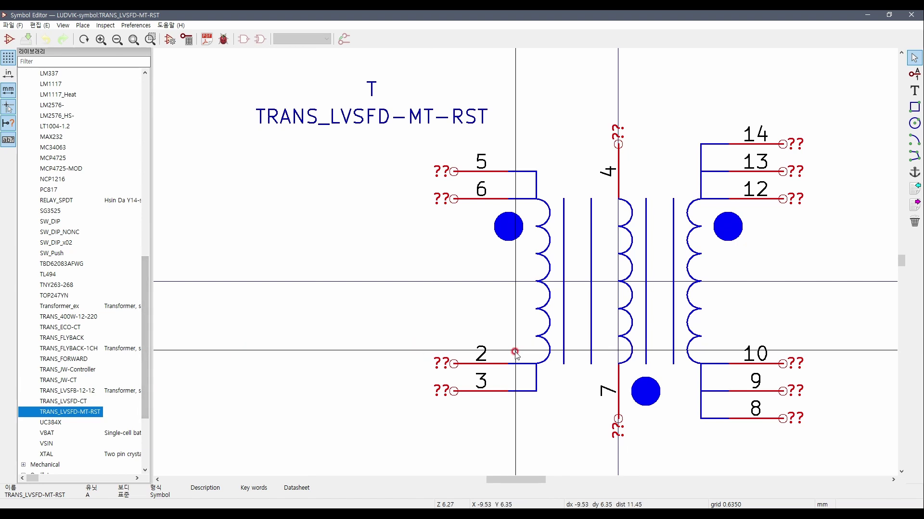
pyautogui.scroll(-5, 526, 265)
pyautogui.scroll(2, 525, 264)
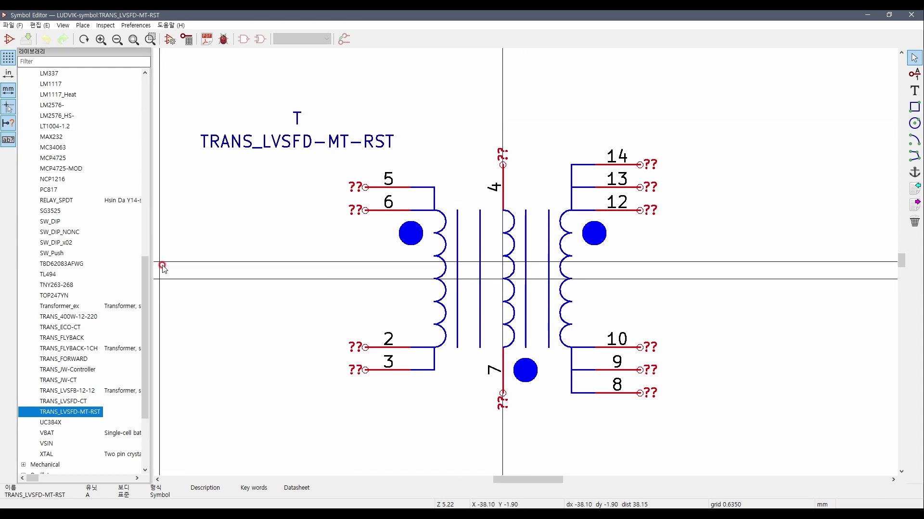
# Create a new symbol library file named CSR and add it to the Project library table.
pyautogui.moveTo(147, 269); pyautogui.dragTo(161, 84)
pyautogui.click(23, 170)
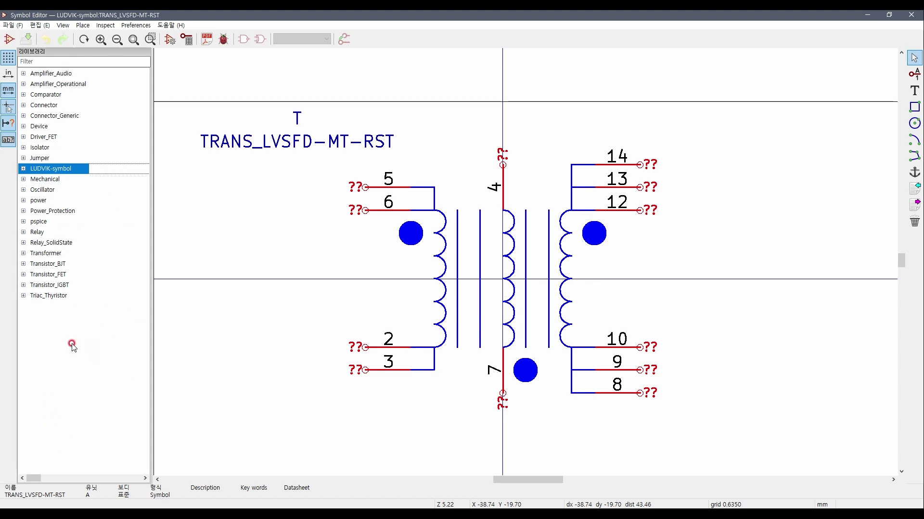
pyautogui.rightClick(49, 321)
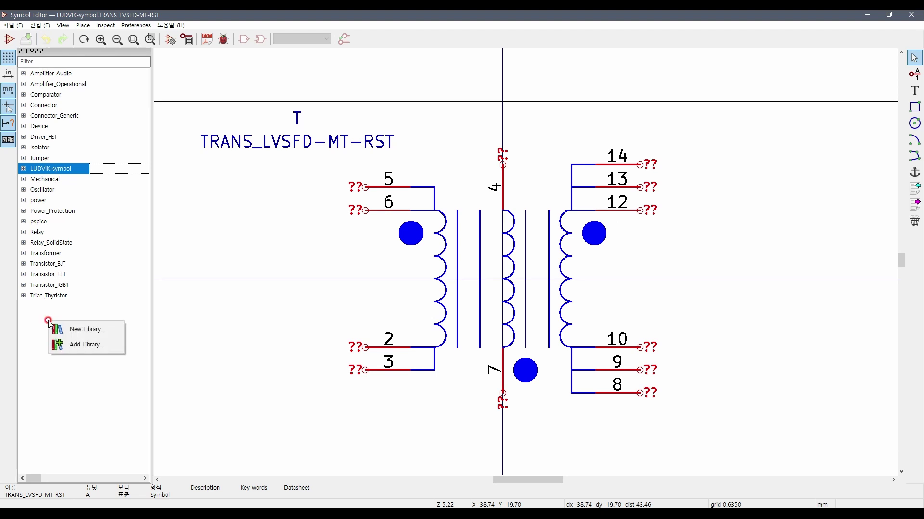
pyautogui.click(97, 337)
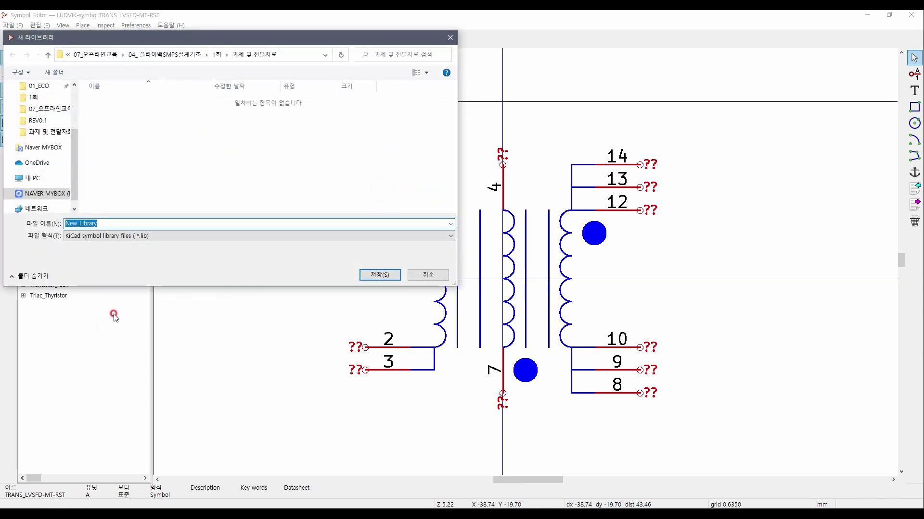
pyautogui.write('C')
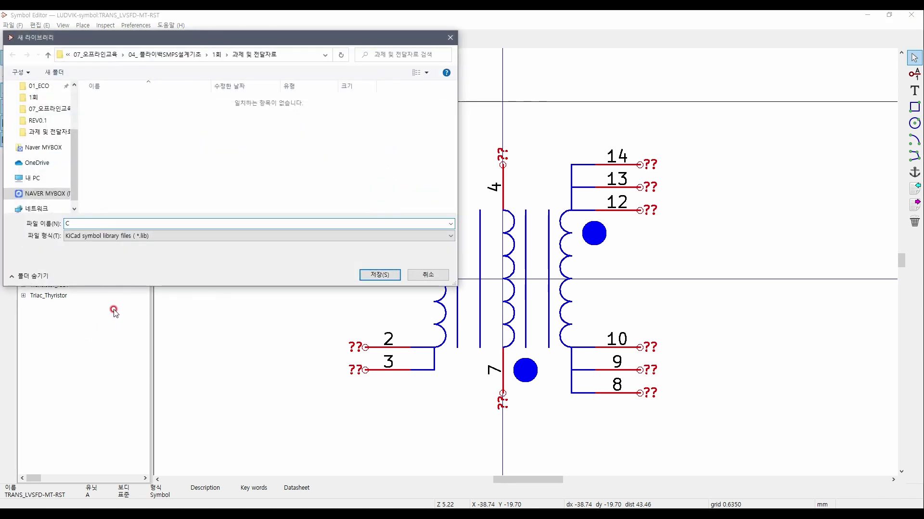
pyautogui.write('SR')
pyautogui.click(386, 276)
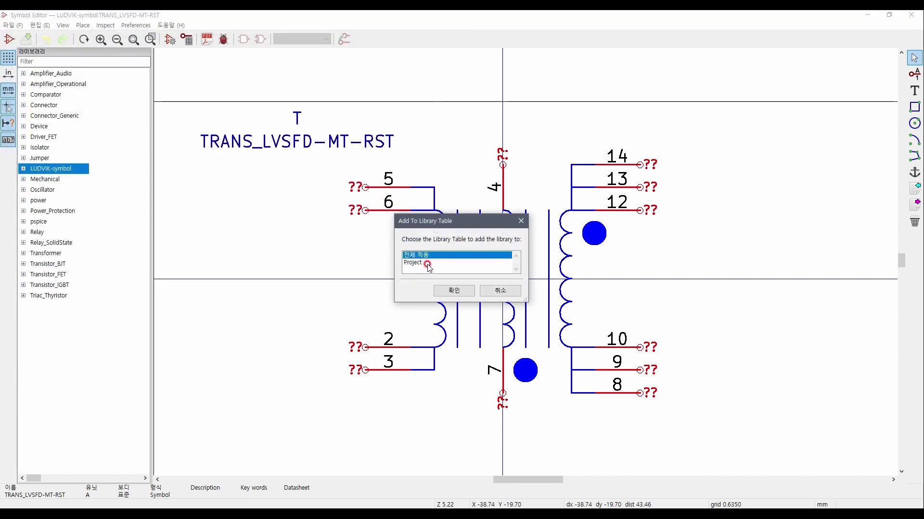
pyautogui.click(426, 264)
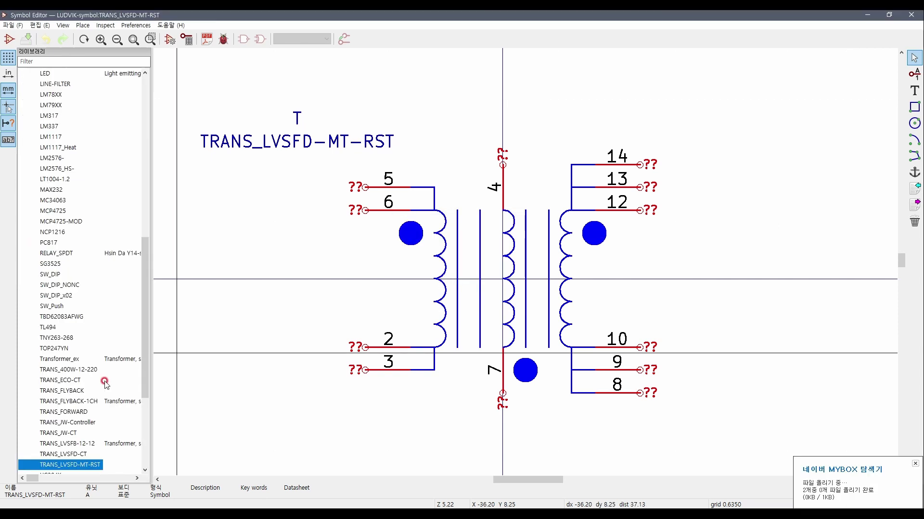
# Collapse the LUDVIK-symbol library and check the contents of the new CSR library.
pyautogui.scroll(8, 97, 207)
pyautogui.scroll(5, 104, 212)
pyautogui.click(23, 179)
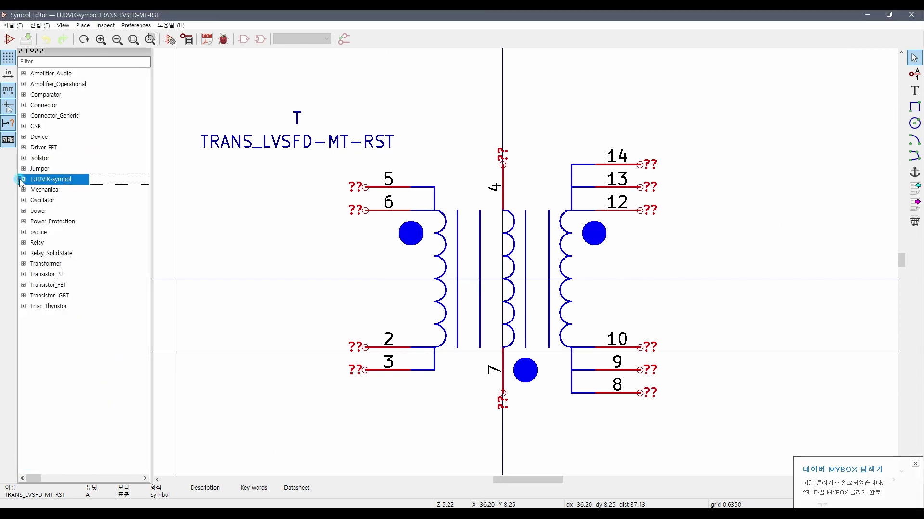
pyautogui.click(39, 126)
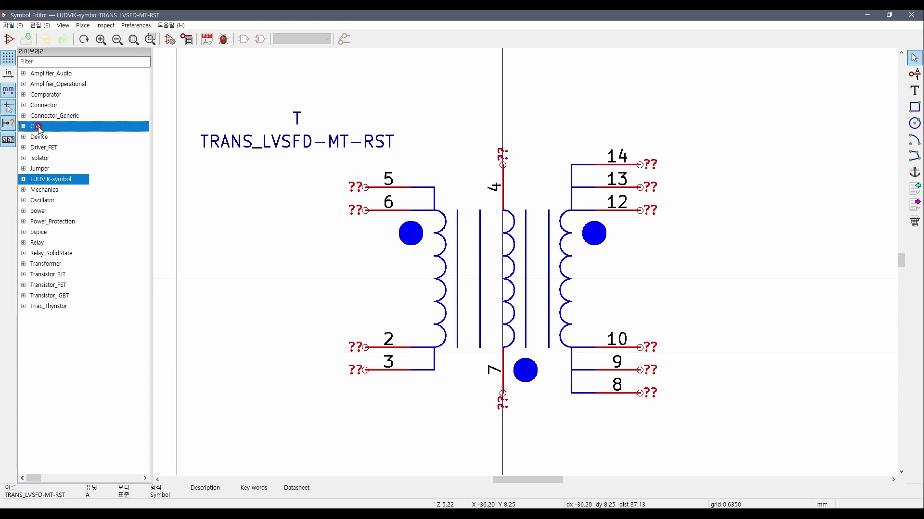
pyautogui.click(31, 126)
pyautogui.click(23, 126)
pyautogui.click(57, 137)
# Create a new symbol named TRANSFORMER in the CSR library with the default reference designator TRANS.
pyautogui.rightClick(41, 129)
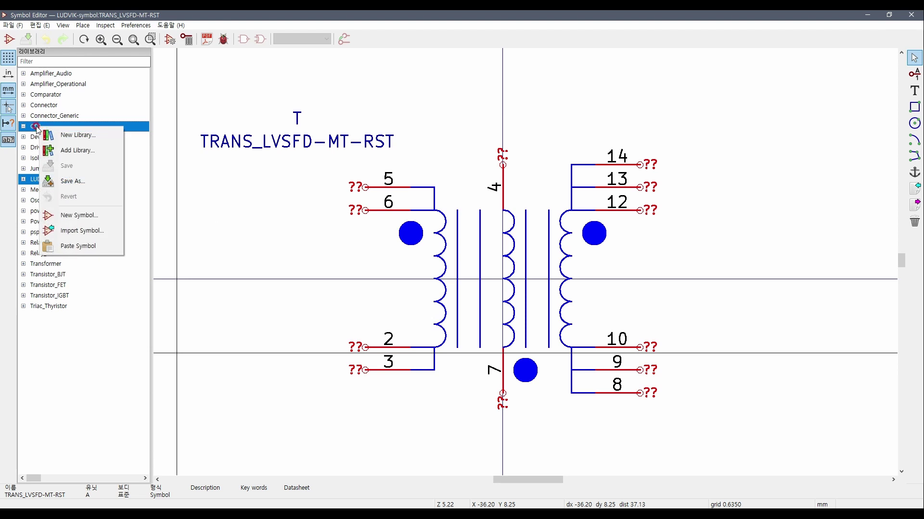
pyautogui.click(68, 216)
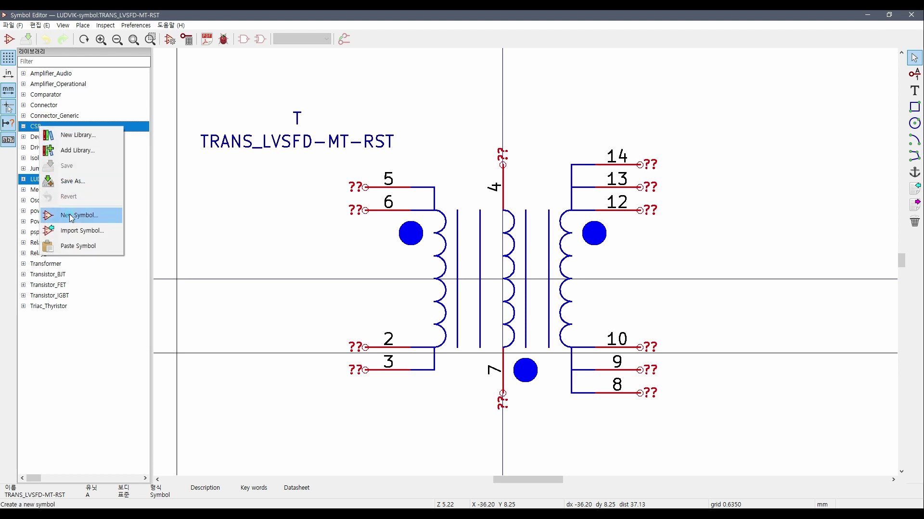
pyautogui.click(481, 195)
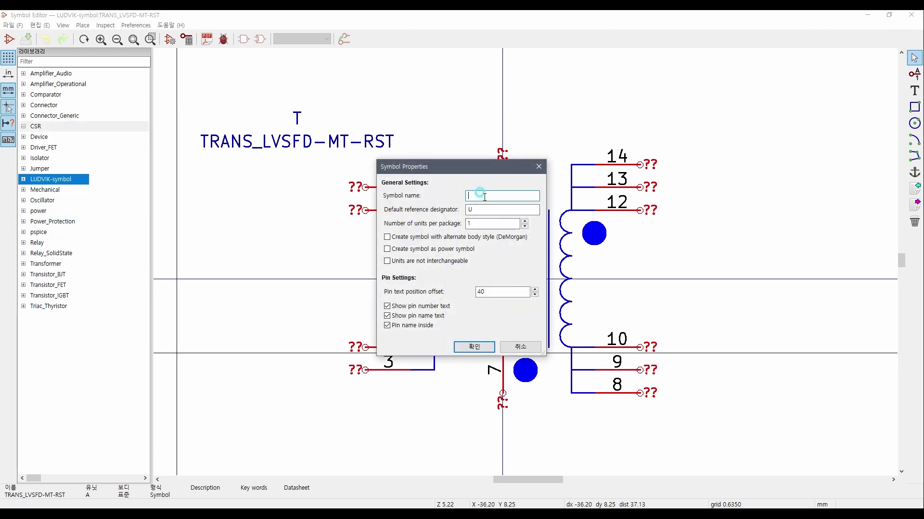
pyautogui.click(481, 201)
pyautogui.press('Tab')
pyautogui.click(474, 347)
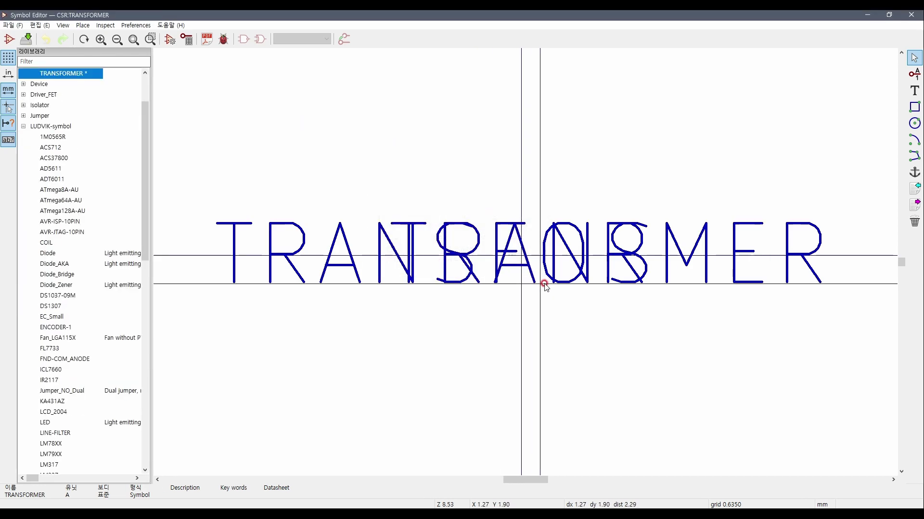
# Save the new TRANSFORMER symbol in the CSR library.
pyautogui.scroll(-7, 544, 285)
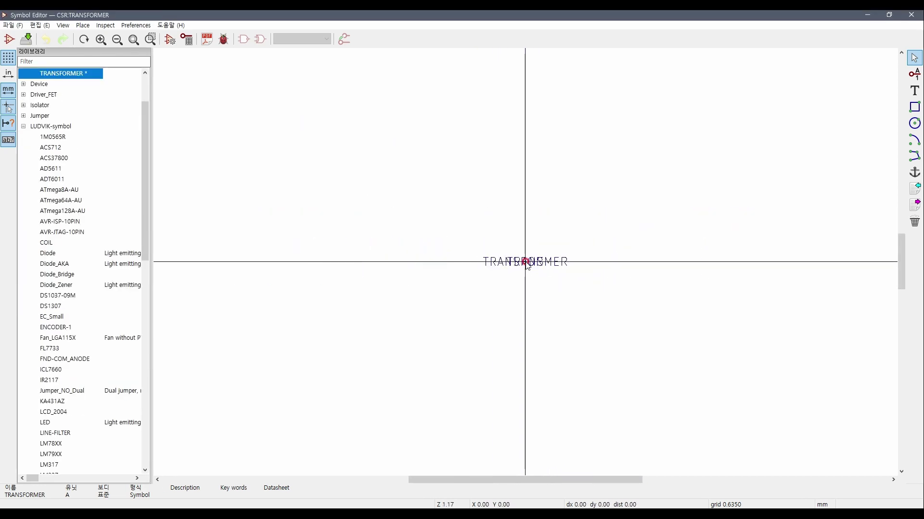
pyautogui.scroll(5, 526, 264)
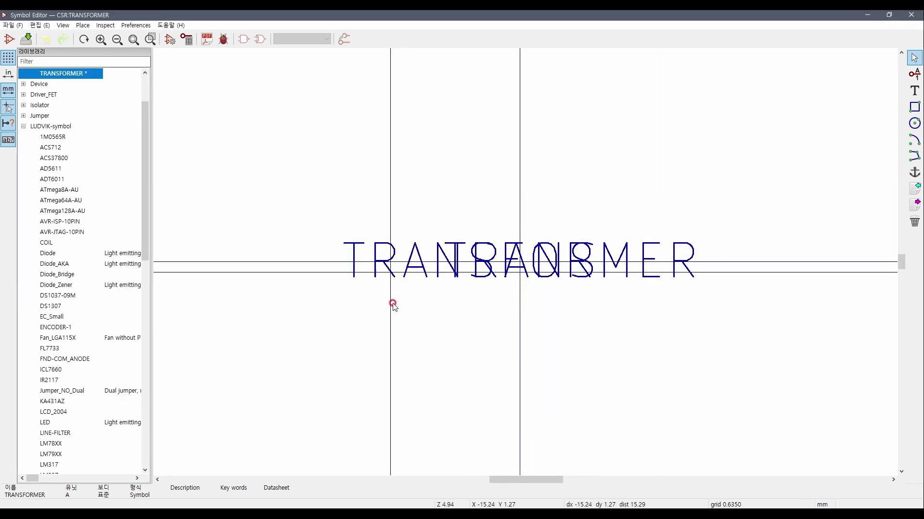
pyautogui.scroll(2, 149, 145)
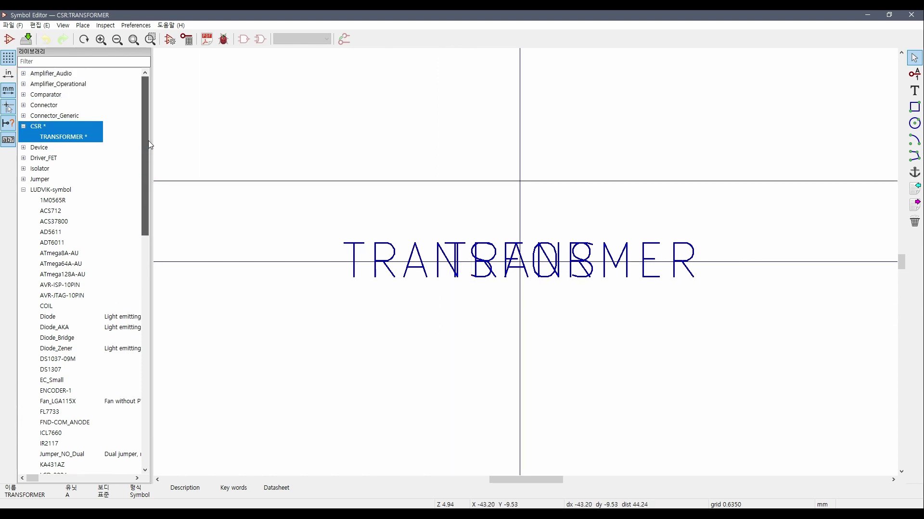
pyautogui.click(54, 141)
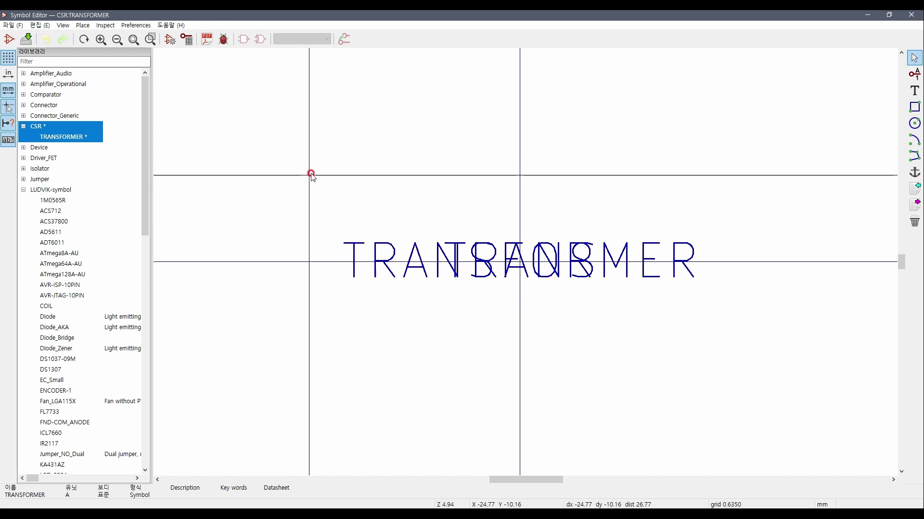
pyautogui.hotkey('ctrl', 's')
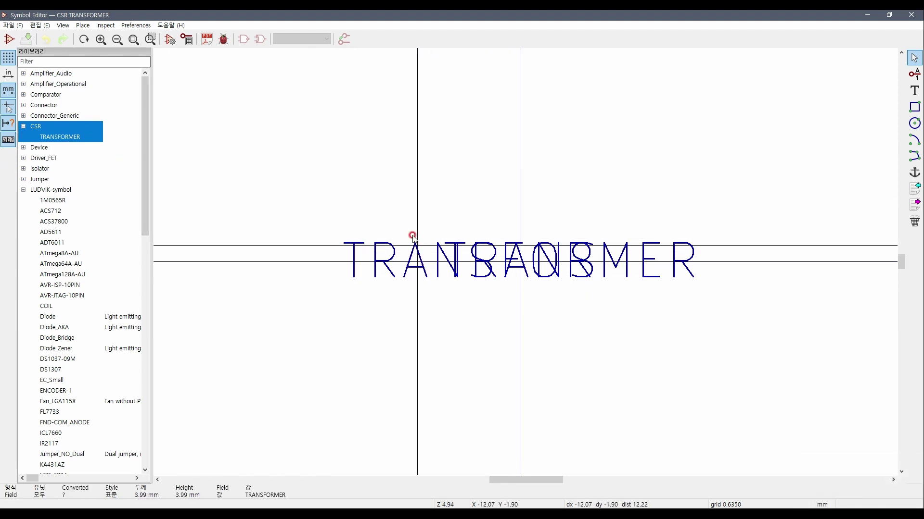
pyautogui.scroll(-3, 412, 236)
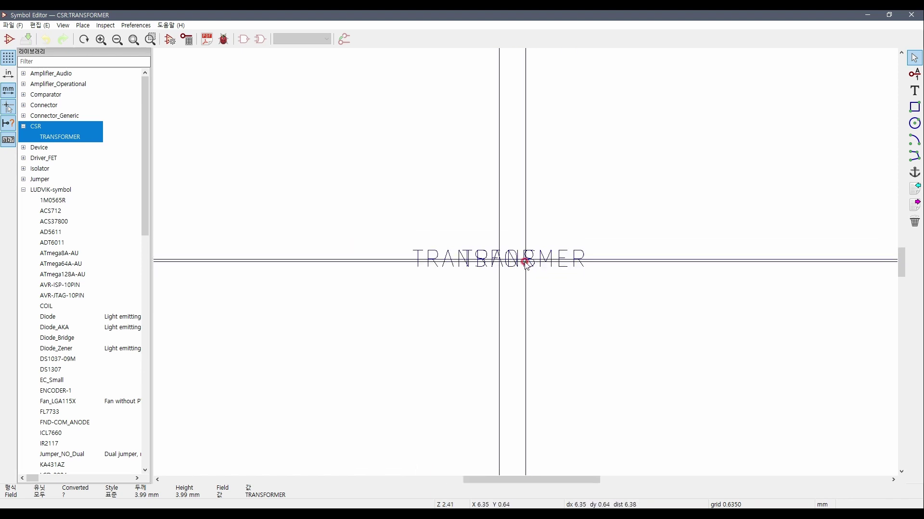
pyautogui.scroll(3, 526, 262)
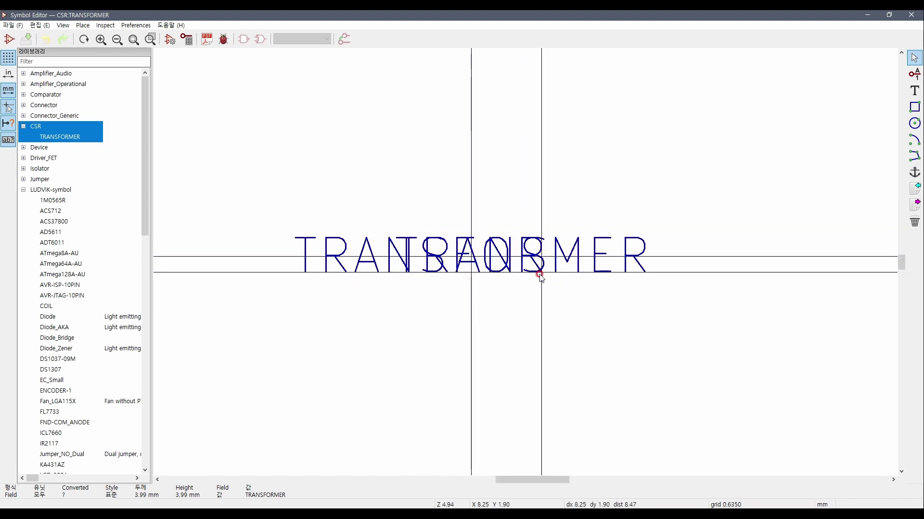
# Separate the overlapping fields by moving the TRANSFORMER value text above the origin and the TRANS reference text below it.
pyautogui.scroll(-1, 547, 274)
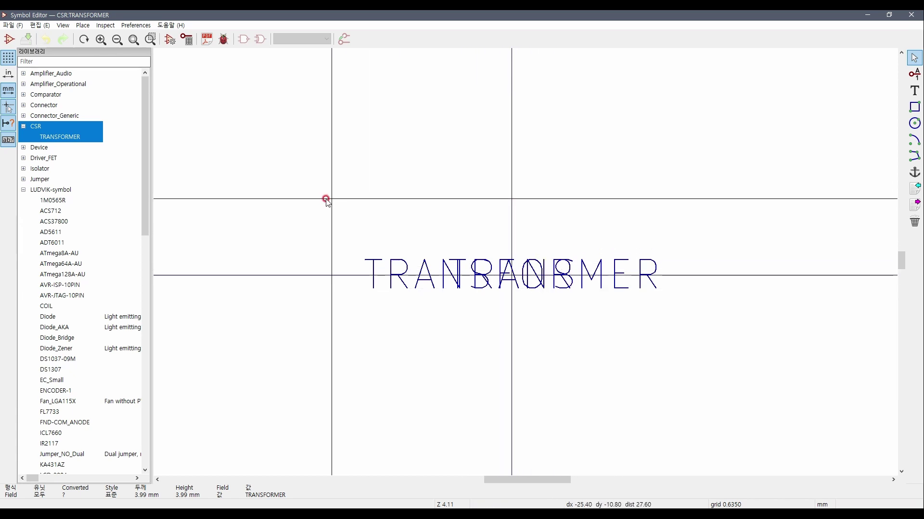
pyautogui.moveTo(300, 186); pyautogui.dragTo(439, 350)
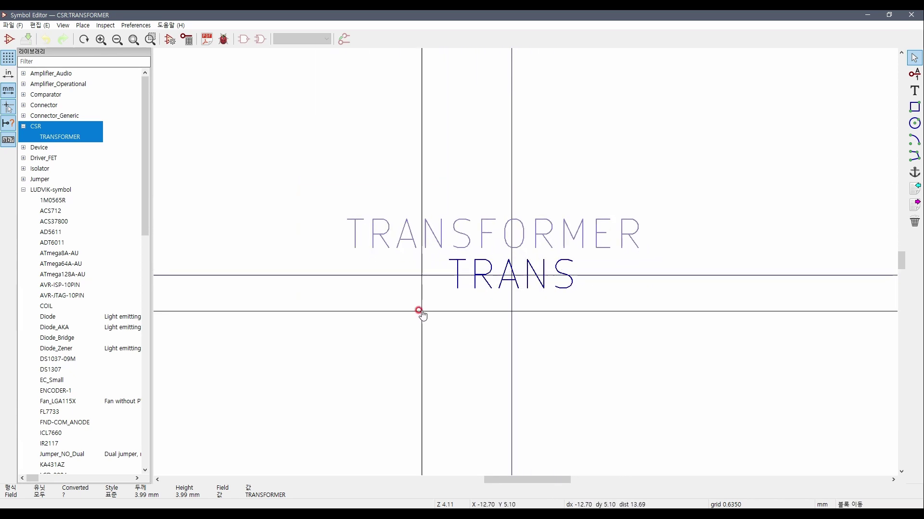
pyautogui.scroll(-5, 422, 312)
pyautogui.click(524, 207)
pyautogui.moveTo(509, 219); pyautogui.dragTo(642, 288)
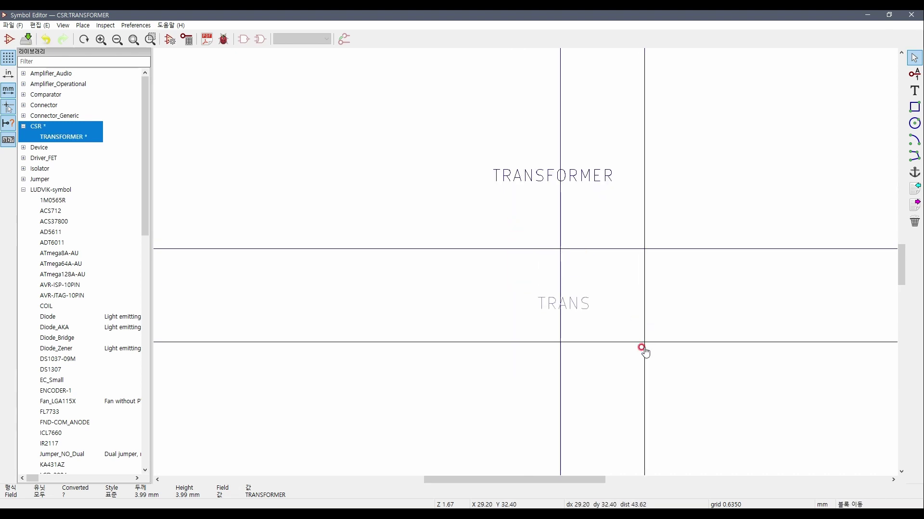
pyautogui.click(644, 389)
pyautogui.scroll(-1, 656, 268)
pyautogui.moveTo(385, 173); pyautogui.dragTo(504, 216)
pyautogui.click(503, 125)
pyautogui.moveTo(403, 292); pyautogui.dragTo(470, 362)
pyautogui.click(472, 383)
pyautogui.scroll(3, 440, 84)
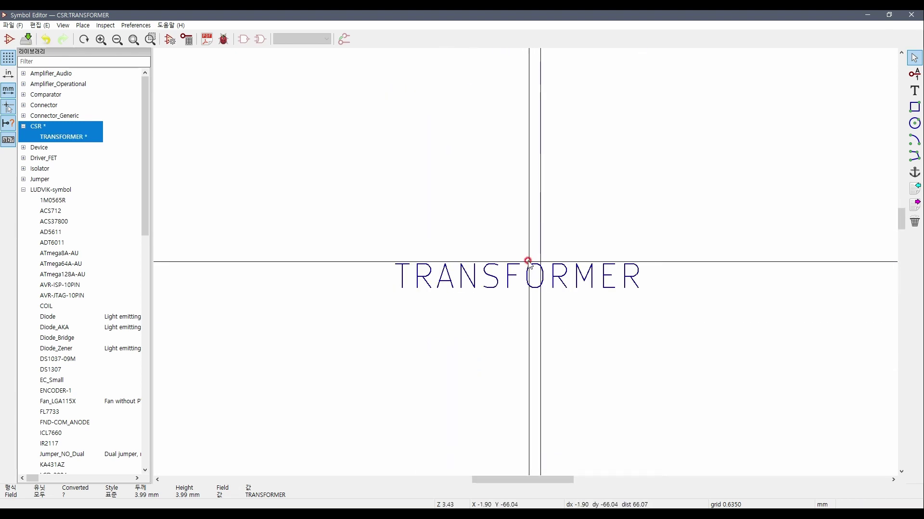
# Shift the TRANSFORMER text in small increments using the 0.6350 mm grid.
pyautogui.moveTo(382, 221); pyautogui.dragTo(656, 324)
pyautogui.click(687, 336)
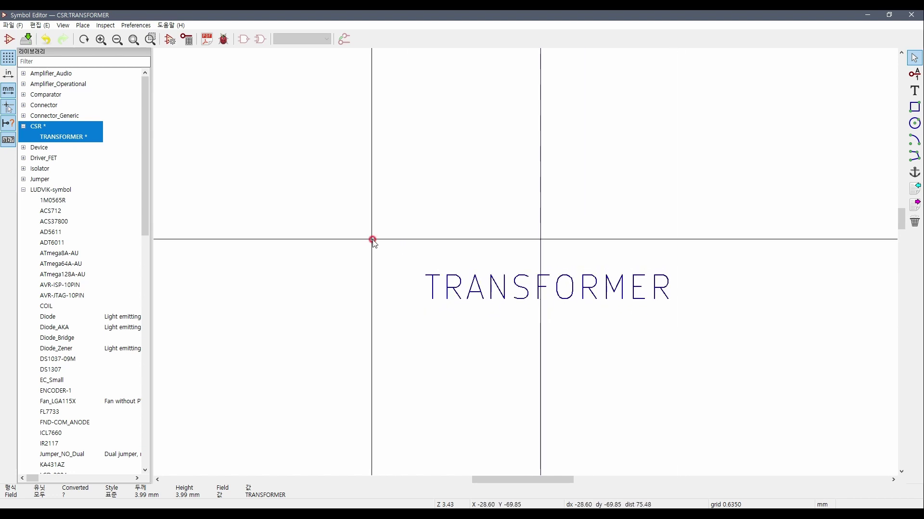
pyautogui.moveTo(418, 259); pyautogui.dragTo(643, 333)
pyautogui.click(666, 342)
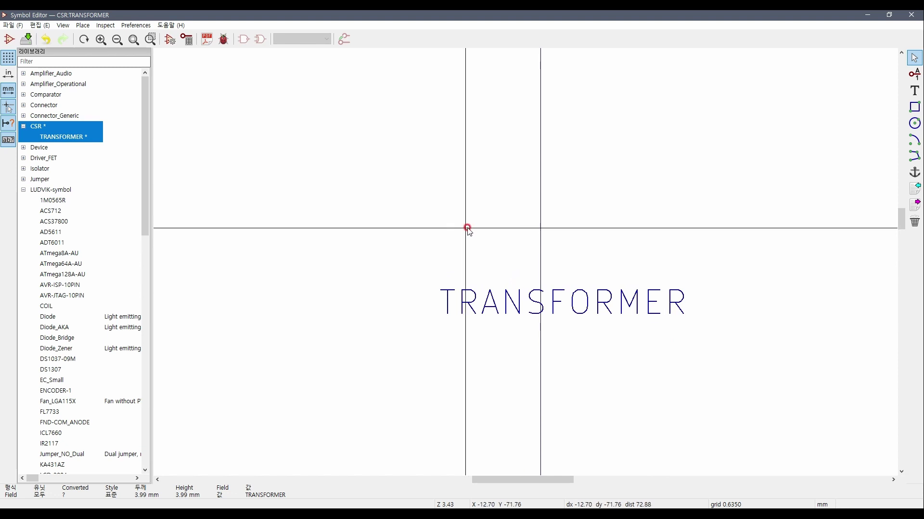
# Set the grid to 2.5400 mm and move the TRANSFORMER text in those coarser increments.
pyautogui.rightClick(420, 227)
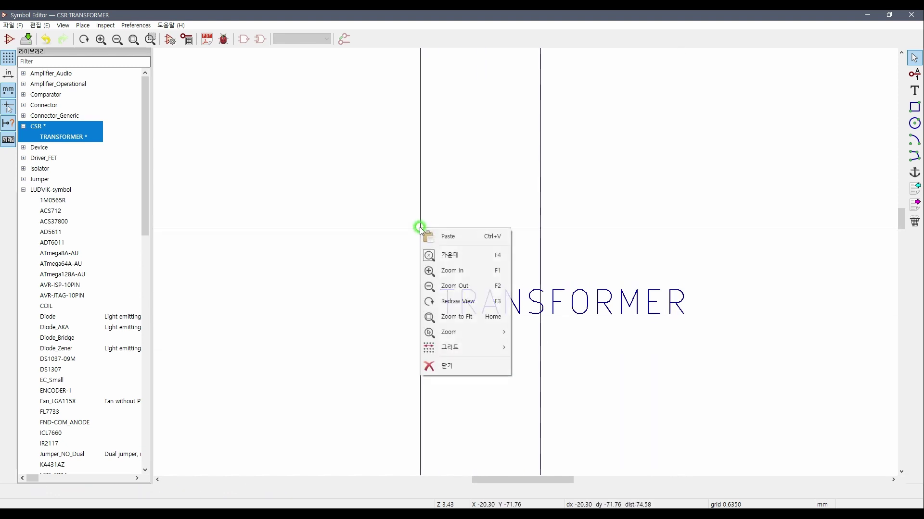
pyautogui.moveTo(470, 353)
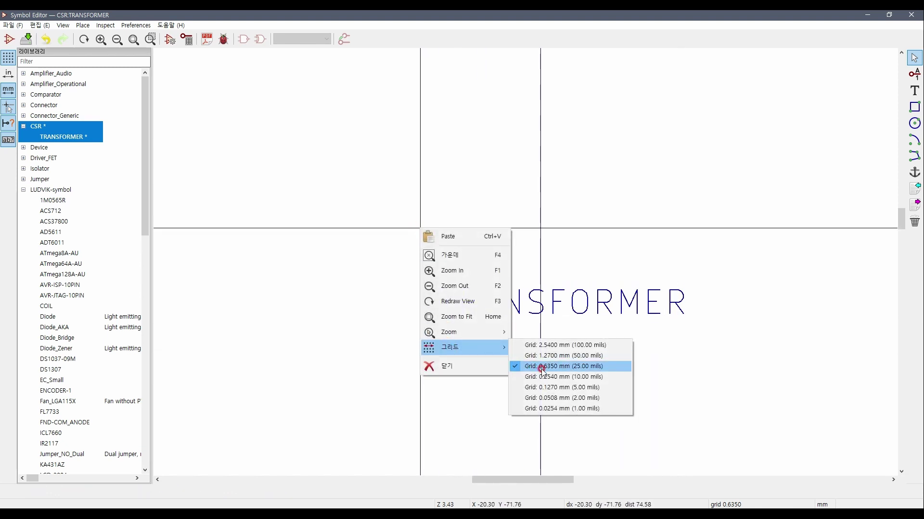
pyautogui.click(558, 346)
pyautogui.moveTo(678, 361)
pyautogui.mouseDown()
pyautogui.moveTo(625, 291)
pyautogui.moveTo(686, 345)
pyautogui.mouseUp()
pyautogui.click(666, 312)
pyautogui.moveTo(451, 218); pyautogui.dragTo(672, 321)
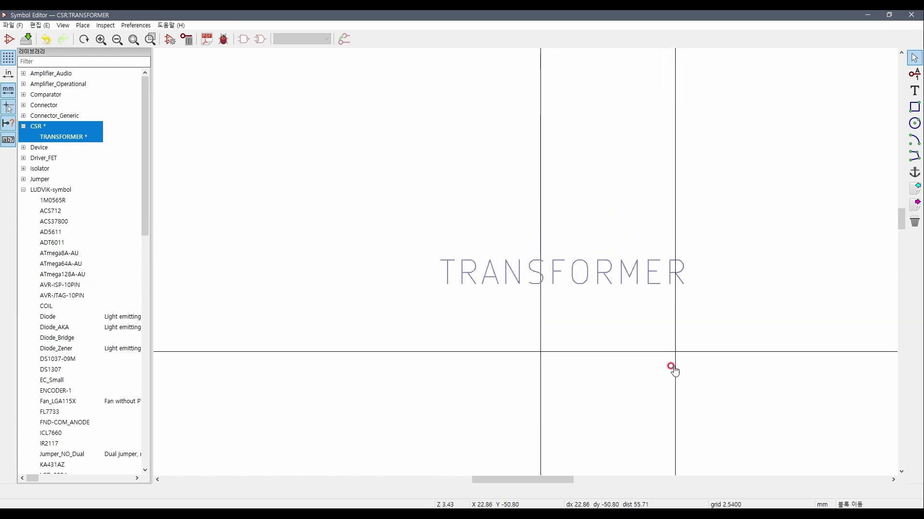
pyautogui.click(662, 380)
# Set the grid to 0.1270 mm and centre the TRANSFORMER text on the vertical axis.
pyautogui.rightClick(441, 219)
pyautogui.moveTo(489, 334)
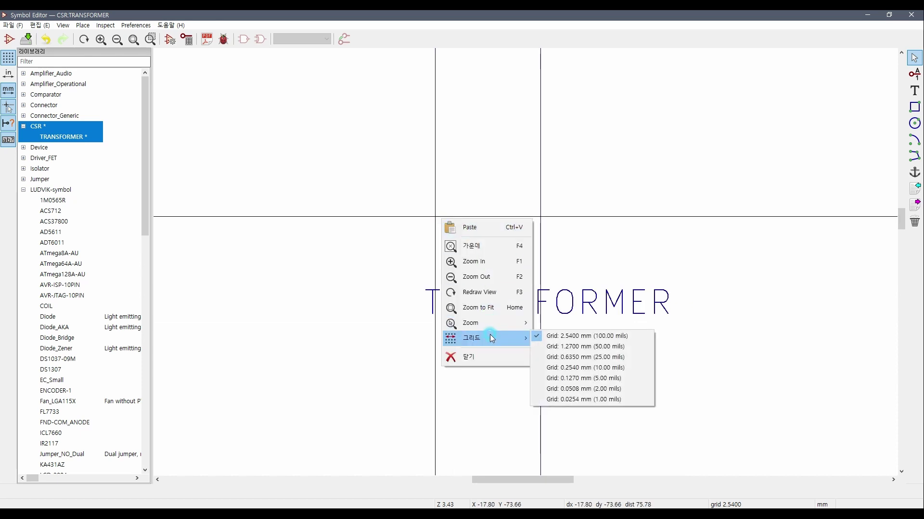
pyautogui.click(592, 381)
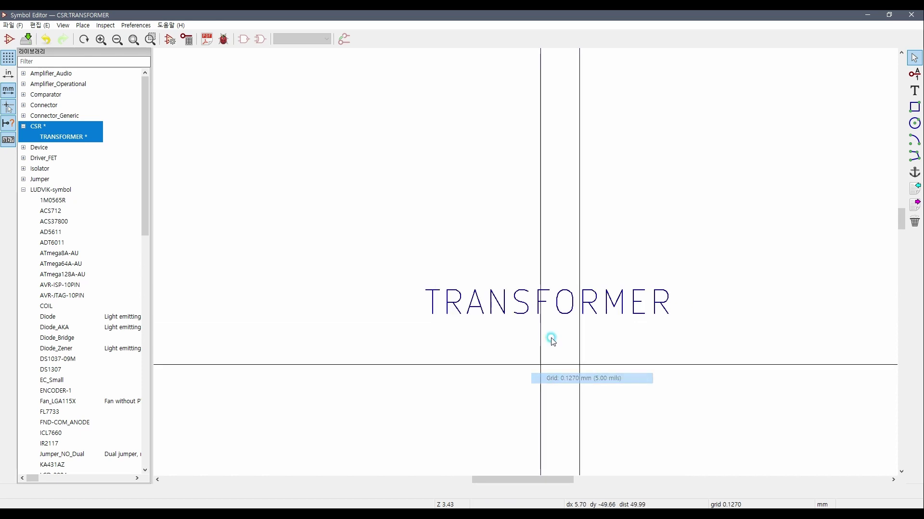
pyautogui.moveTo(420, 274); pyautogui.dragTo(550, 336)
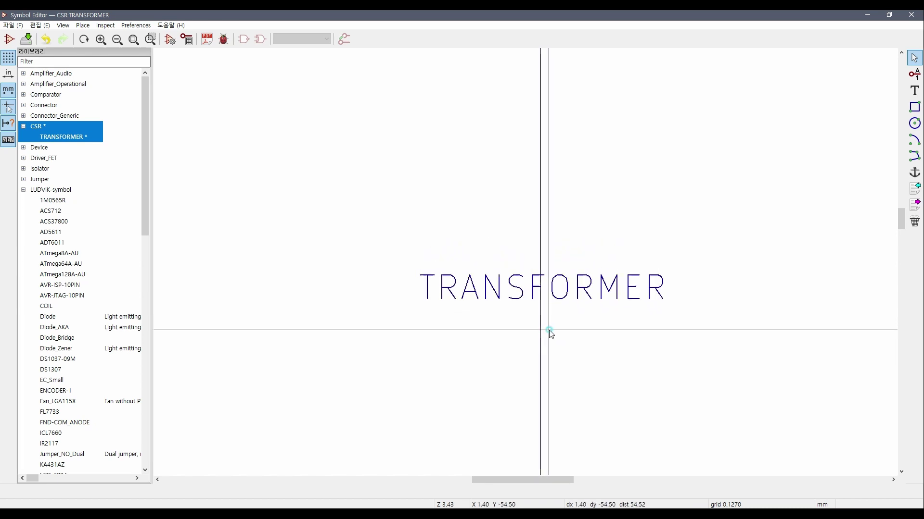
pyautogui.click(551, 330)
# Set the grid to 1.2700 mm and move TRANS farther below and TRANSFORMER farther above the origin.
pyautogui.rightClick(423, 218)
pyautogui.moveTo(466, 332)
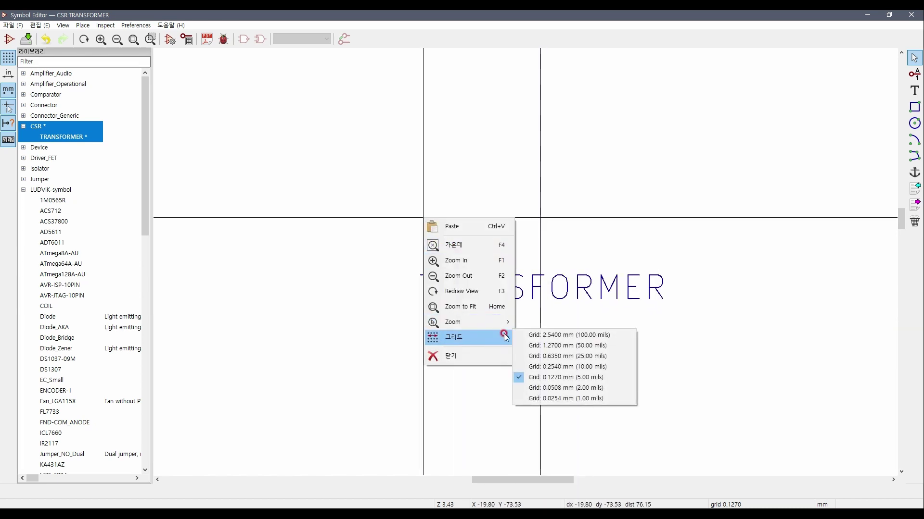
pyautogui.click(568, 346)
pyautogui.scroll(-5, 526, 263)
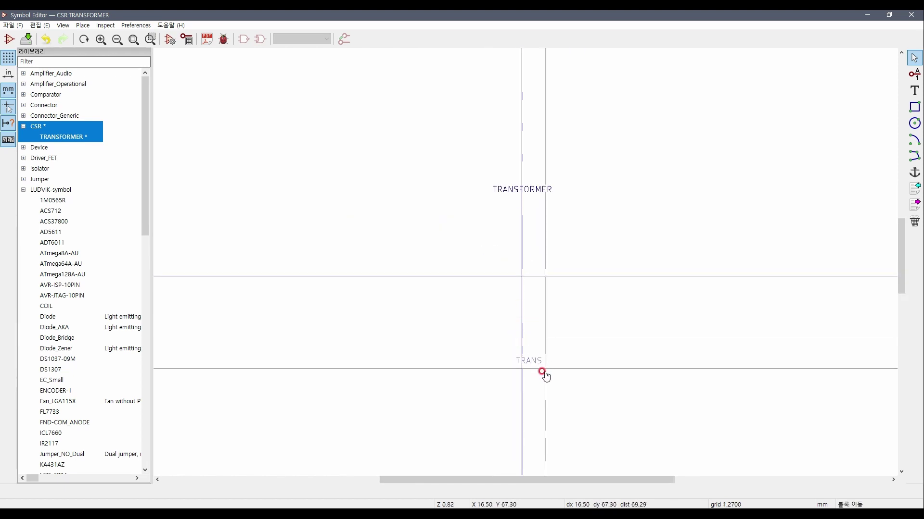
pyautogui.click(542, 373)
pyautogui.moveTo(476, 178); pyautogui.dragTo(560, 217)
pyautogui.click(560, 186)
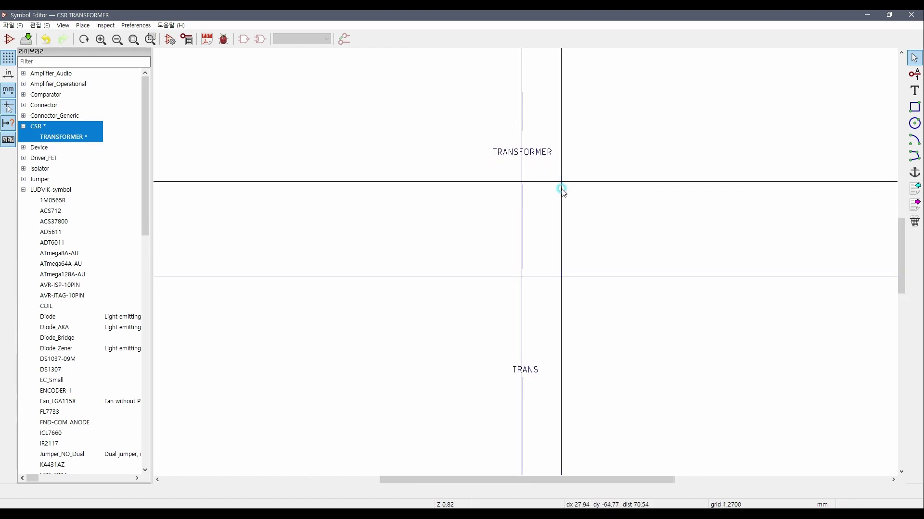
# Draw a semicircular arc bulging to the left, centred at about X -24.13, Y -36.83, between the two field texts.
pyautogui.scroll(4, 529, 258)
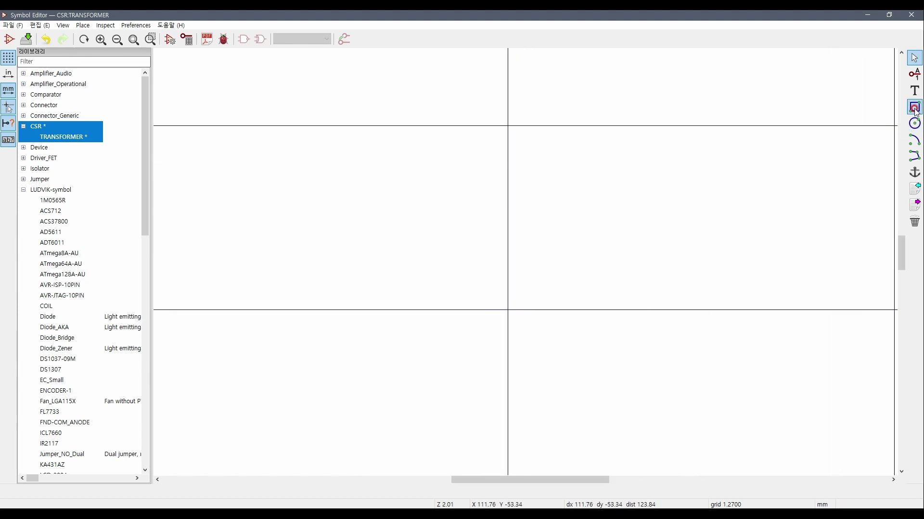
pyautogui.click(916, 140)
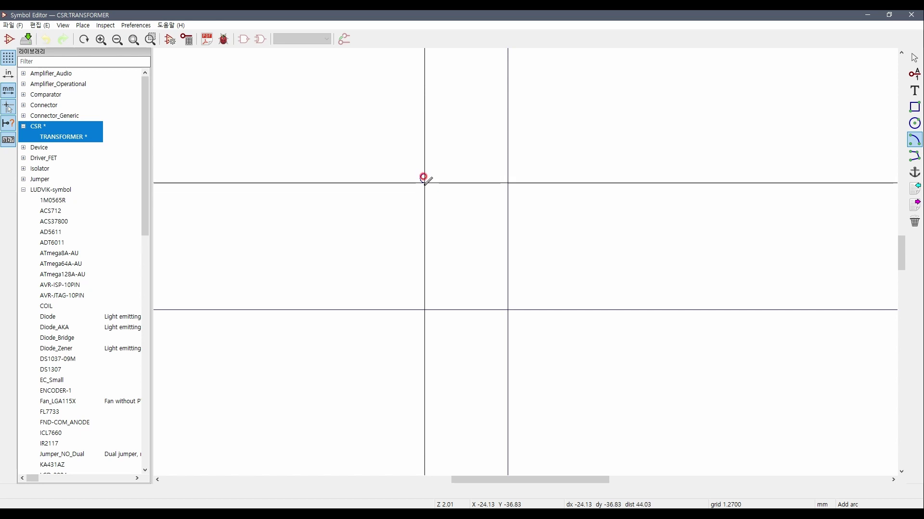
pyautogui.click(423, 183)
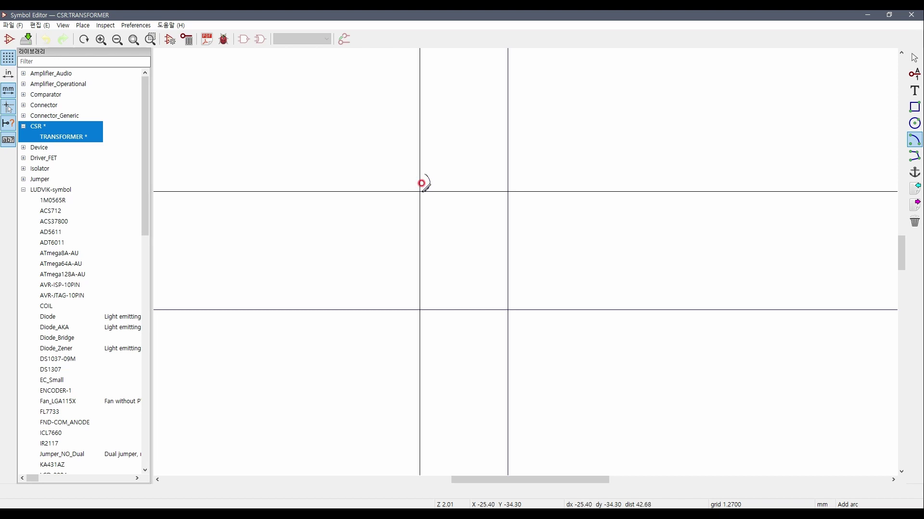
pyautogui.scroll(9, 417, 183)
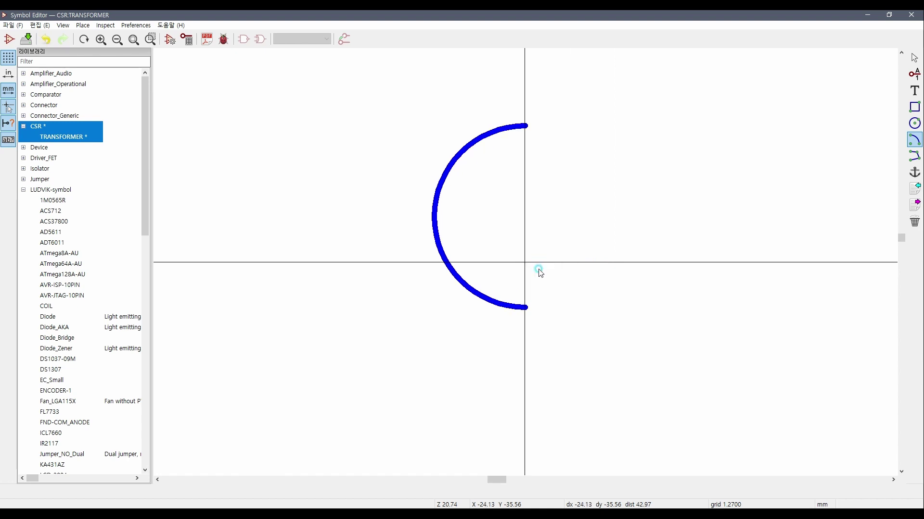
pyautogui.doubleClick(556, 273)
pyautogui.press('Escape')
# Reposition the semicircular arc closer to the vertical axis, keeping it above and left of the origin.
pyautogui.scroll(-5, 601, 209)
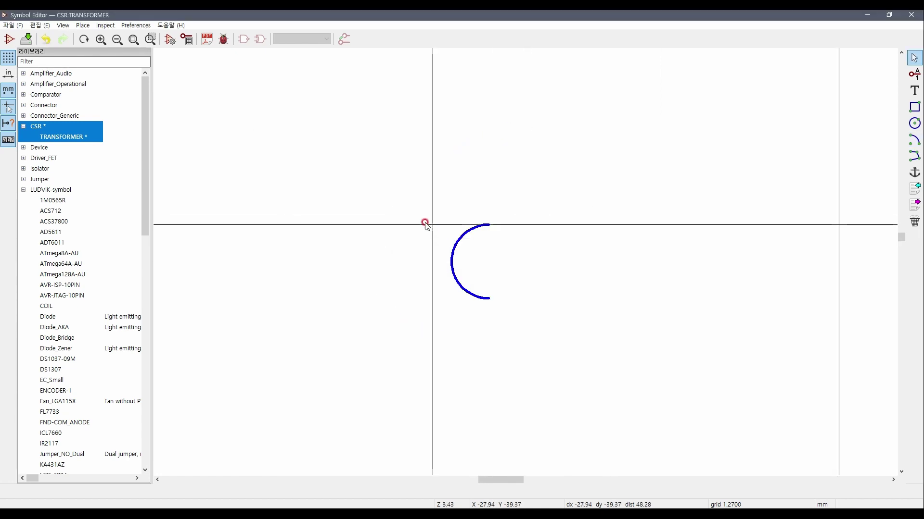
pyautogui.moveTo(425, 221); pyautogui.dragTo(544, 350)
pyautogui.click(546, 349)
pyautogui.scroll(-1, 553, 342)
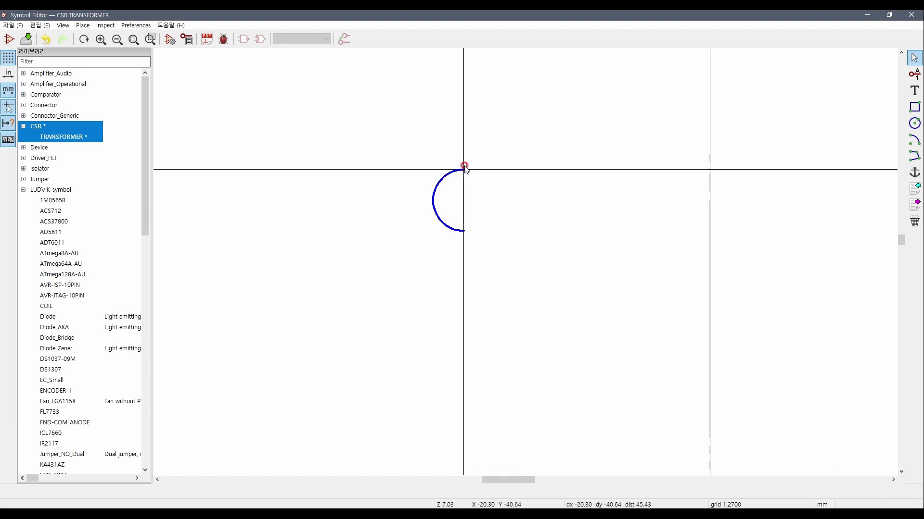
pyautogui.moveTo(418, 155); pyautogui.dragTo(567, 318)
pyautogui.scroll(-4, 567, 313)
pyautogui.click(556, 273)
pyautogui.scroll(4, 563, 282)
pyautogui.moveTo(355, 90); pyautogui.dragTo(421, 187)
pyautogui.scroll(-1, 430, 244)
pyautogui.click(526, 262)
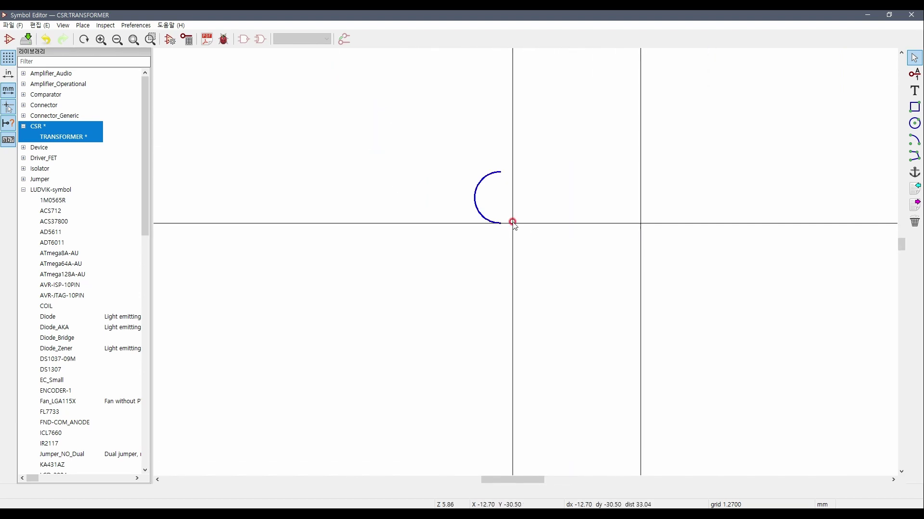
pyautogui.scroll(1, 511, 223)
pyautogui.moveTo(458, 186); pyautogui.dragTo(413, 152)
pyautogui.click(514, 248)
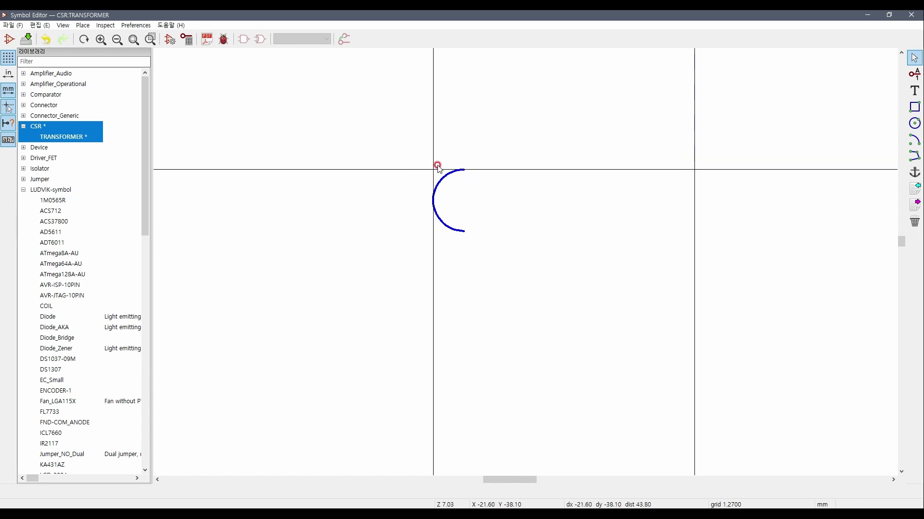
# Copy the arc and place the copy directly in line with the original so their ends meet vertically.
pyautogui.scroll(-1, 435, 166)
pyautogui.moveTo(503, 250); pyautogui.dragTo(590, 315)
pyautogui.hotkey('ctrl', 'c')
pyautogui.scroll(-5, 605, 315)
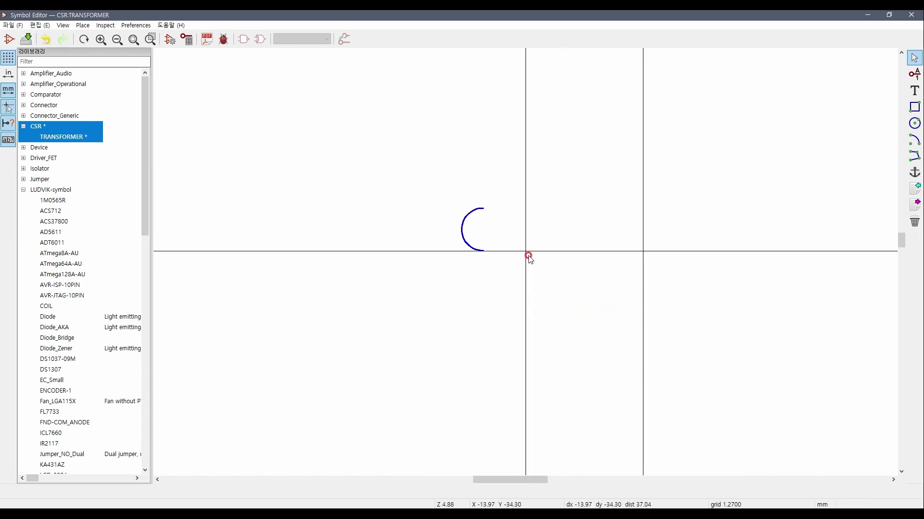
pyautogui.hotkey('ctrl', 'v')
pyautogui.scroll(-1, 504, 236)
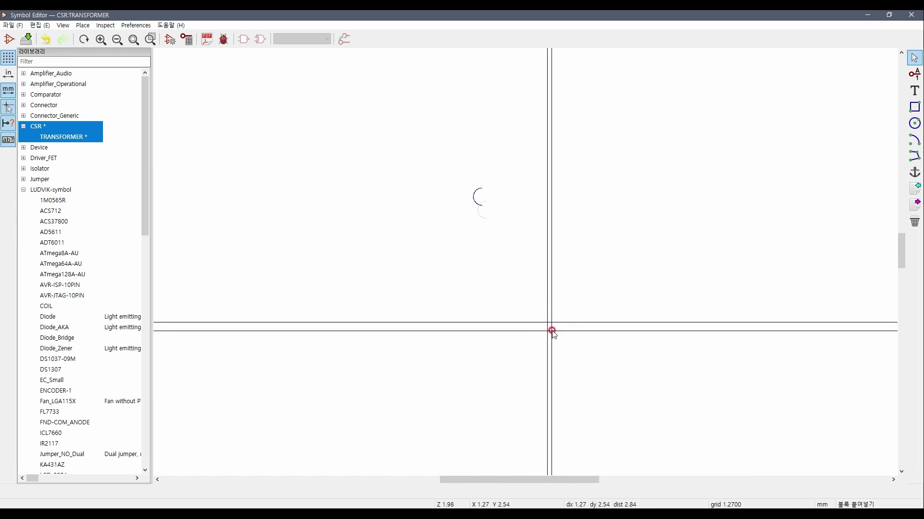
pyautogui.scroll(5, 495, 204)
pyautogui.click(545, 304)
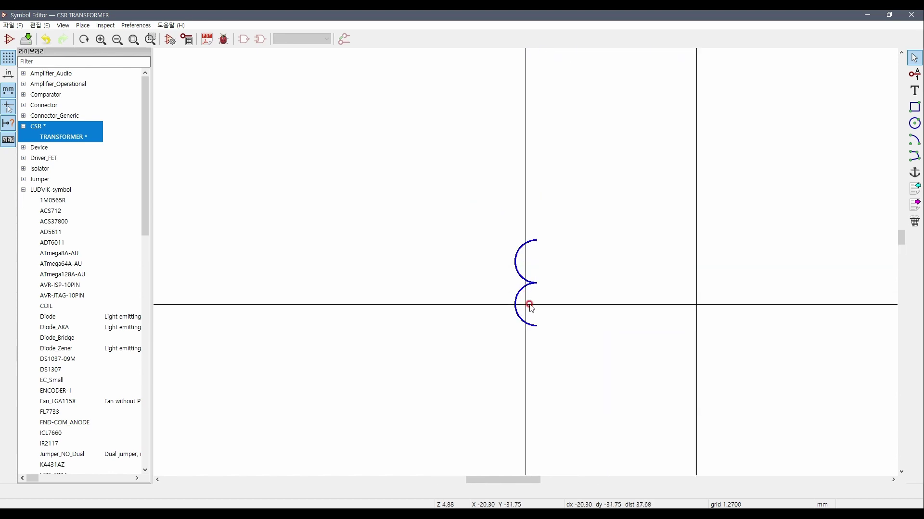
# Copy the pair of arcs and paste it twice end to end to form a vertical coil of six arcs.
pyautogui.scroll(-5, 503, 233)
pyautogui.moveTo(489, 233); pyautogui.dragTo(543, 292)
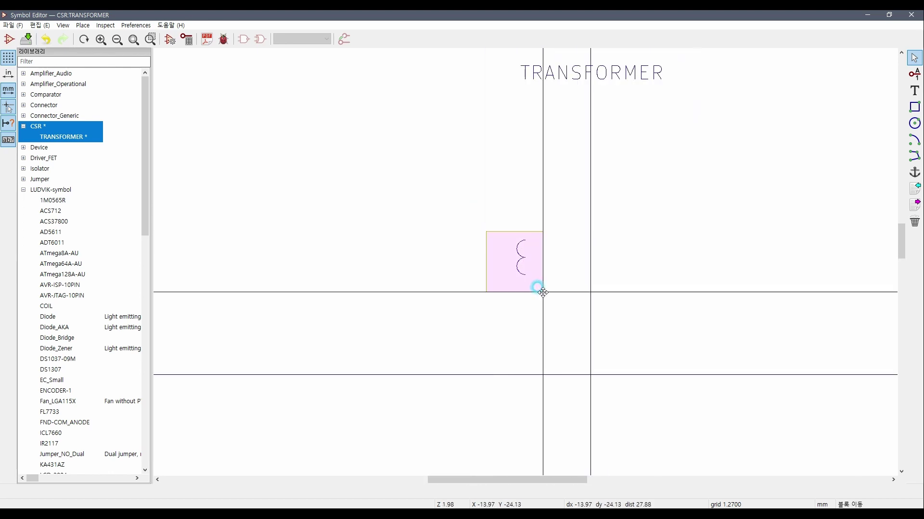
pyautogui.hotkey('ctrl', 'v')
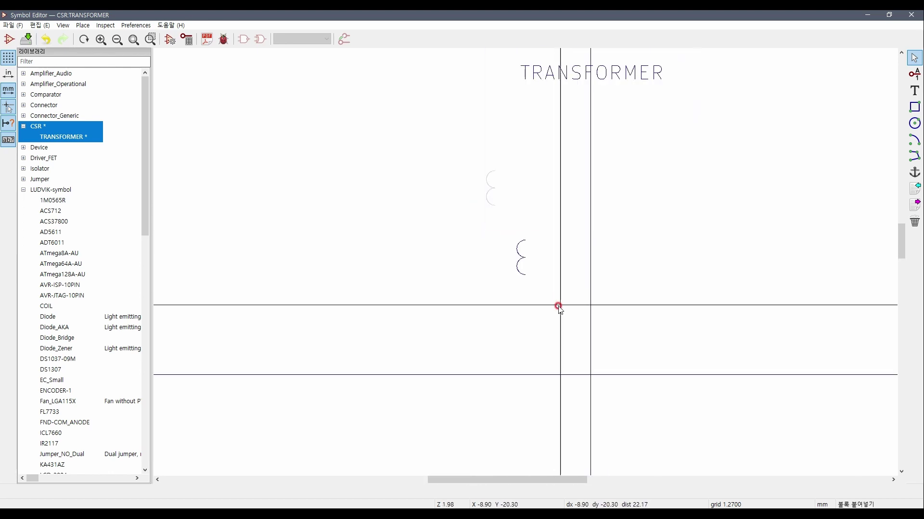
pyautogui.moveTo(561, 352); pyautogui.dragTo(519, 277)
pyautogui.click(514, 278)
pyautogui.scroll(1, 544, 313)
pyautogui.hotkey('ctrl', 'v')
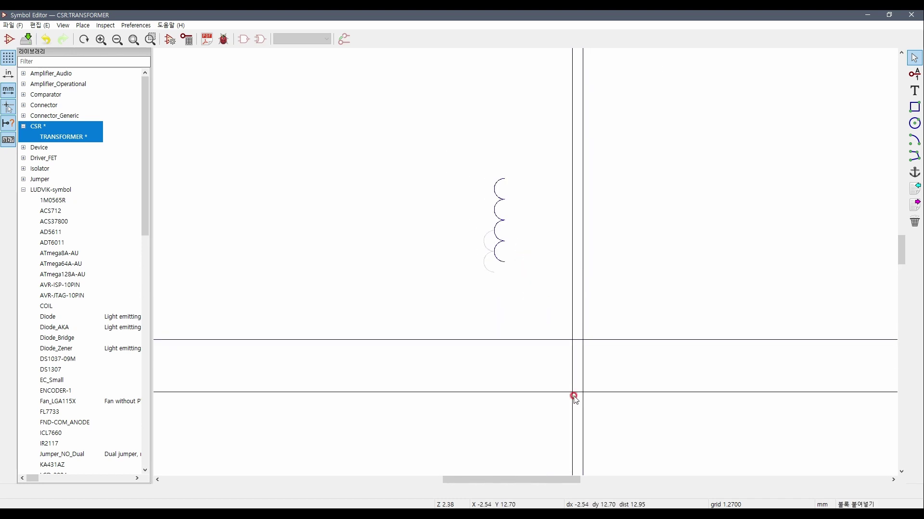
pyautogui.click(582, 424)
# Move the whole six-arc coil slightly up and closer to the vertical axis.
pyautogui.scroll(-1, 577, 303)
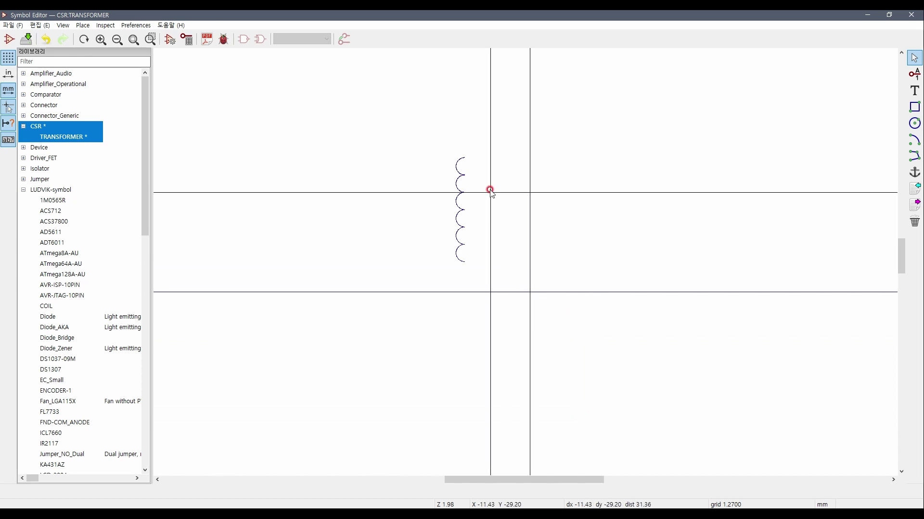
pyautogui.moveTo(433, 141); pyautogui.dragTo(498, 281)
pyautogui.click(496, 274)
pyautogui.scroll(1, 482, 205)
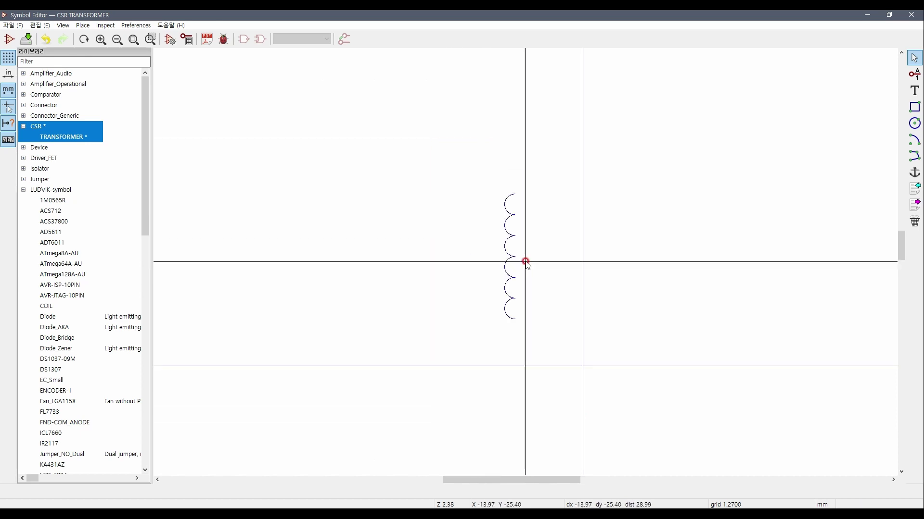
# Draw horizontal lead lines about 6.35 mm long to the right from the coil's top and bottom ends.
pyautogui.scroll(5, 545, 263)
pyautogui.scroll(-8, 525, 249)
pyautogui.scroll(5, 526, 262)
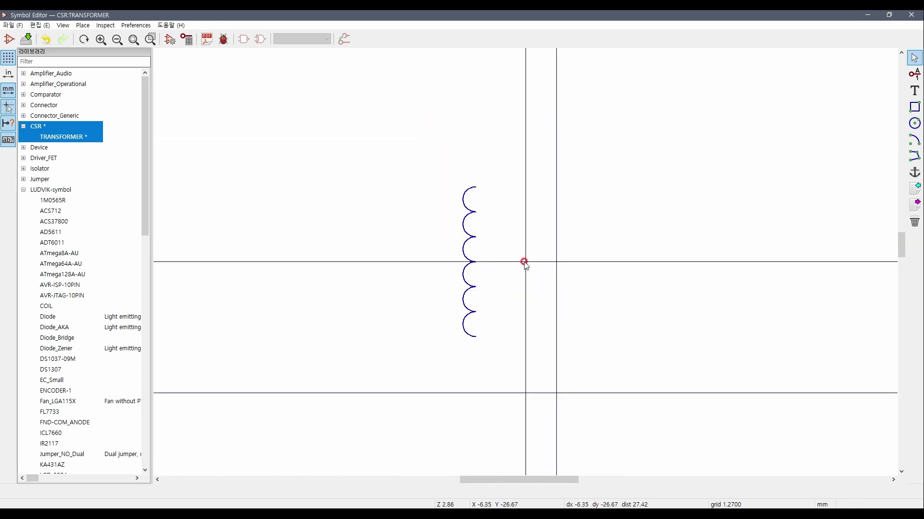
pyautogui.scroll(-1, 544, 243)
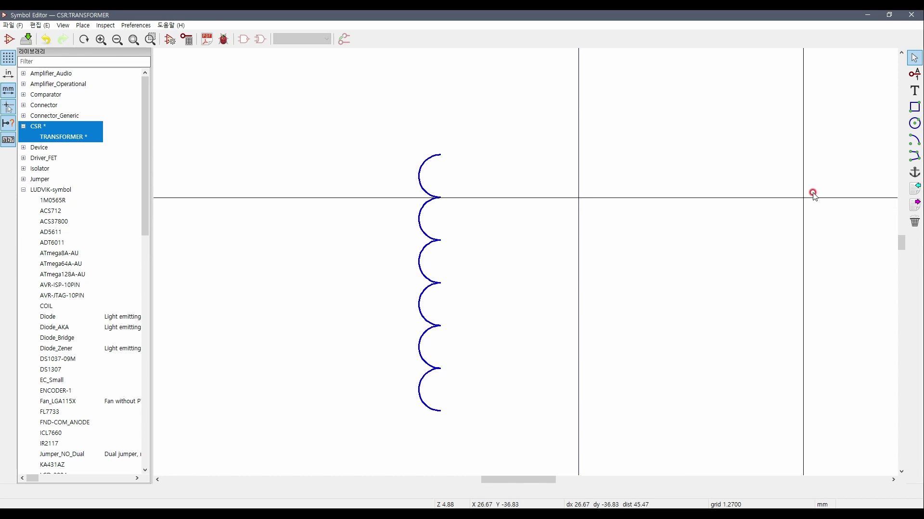
pyautogui.click(914, 156)
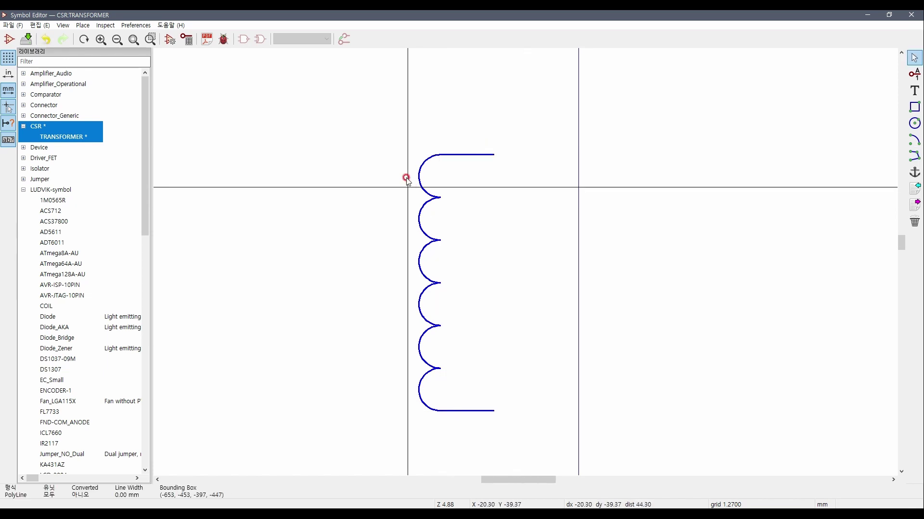
pyautogui.press('Escape')
# Move the coil together with its lead lines farther left of the vertical axis and lower, nearer the horizontal axis.
pyautogui.moveTo(354, 134); pyautogui.dragTo(523, 422)
pyautogui.scroll(-4, 523, 421)
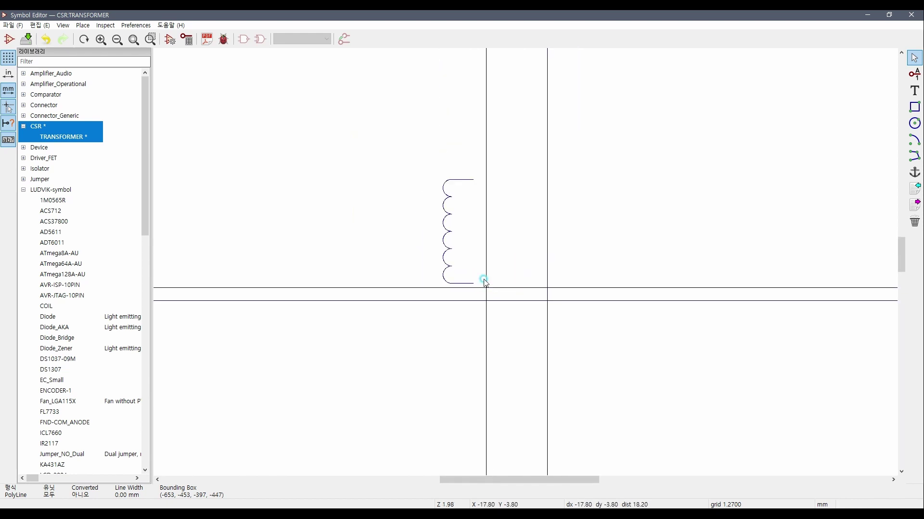
# Mirror the coil horizontally together with its lead lines so the leads point left, and place it just left of the vertical axis.
pyautogui.moveTo(407, 166); pyautogui.dragTo(488, 285)
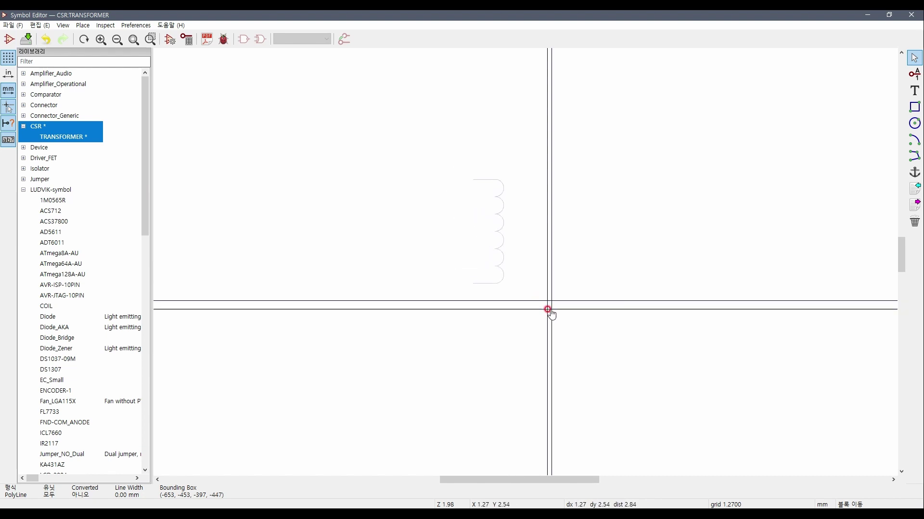
pyautogui.click(565, 302)
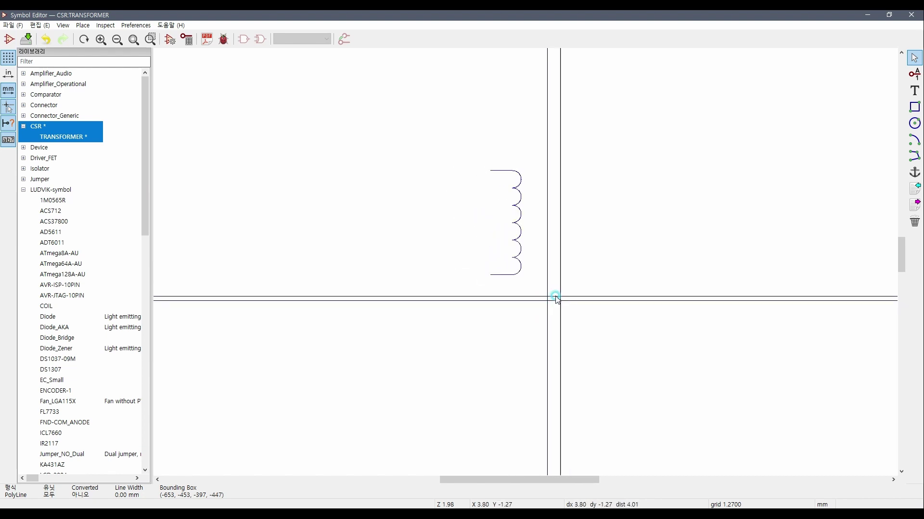
pyautogui.scroll(5, 524, 263)
pyautogui.scroll(-1, 572, 262)
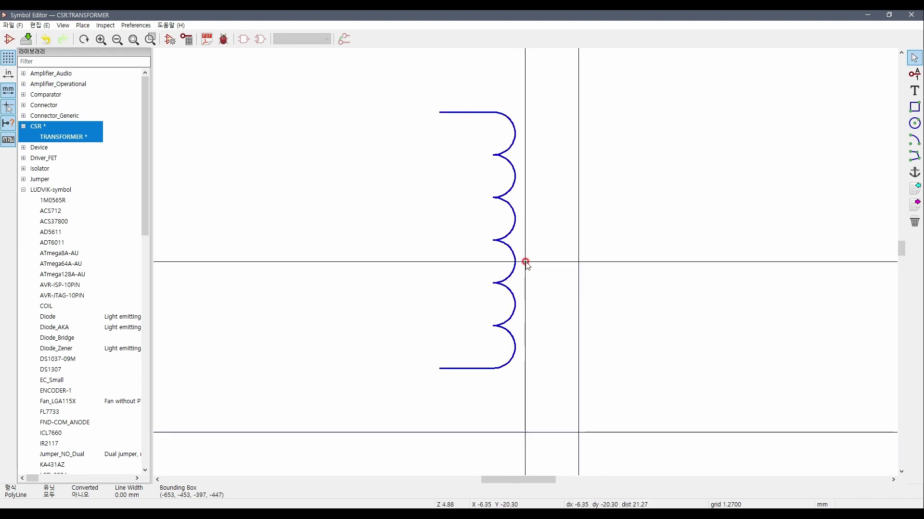
# Draw a circle with a radius of about 1.27 mm to the left of the coil and move it level with the coil's bottom lead.
pyautogui.click(914, 124)
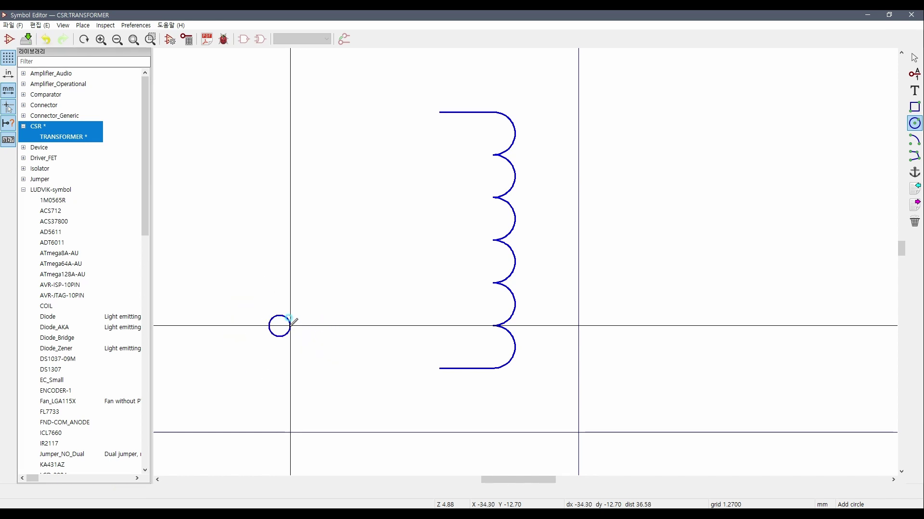
pyautogui.click(290, 326)
pyautogui.moveTo(297, 343); pyautogui.dragTo(258, 306)
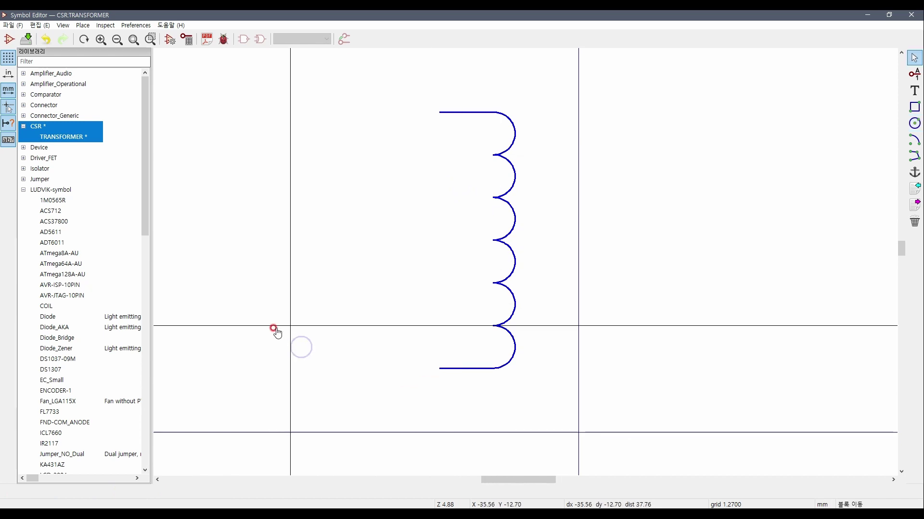
pyautogui.click(268, 357)
pyautogui.moveTo(261, 372); pyautogui.dragTo(237, 348)
pyautogui.click(259, 306)
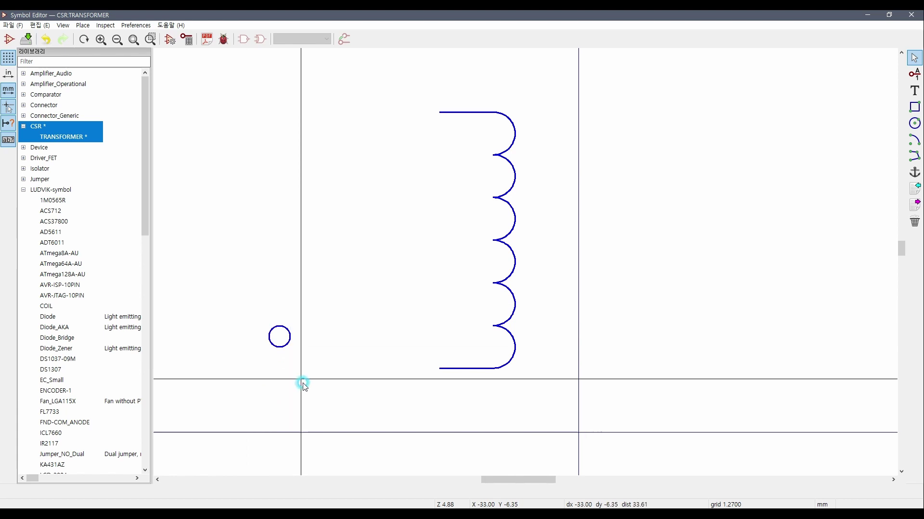
pyautogui.moveTo(301, 380); pyautogui.dragTo(258, 316)
pyautogui.click(258, 347)
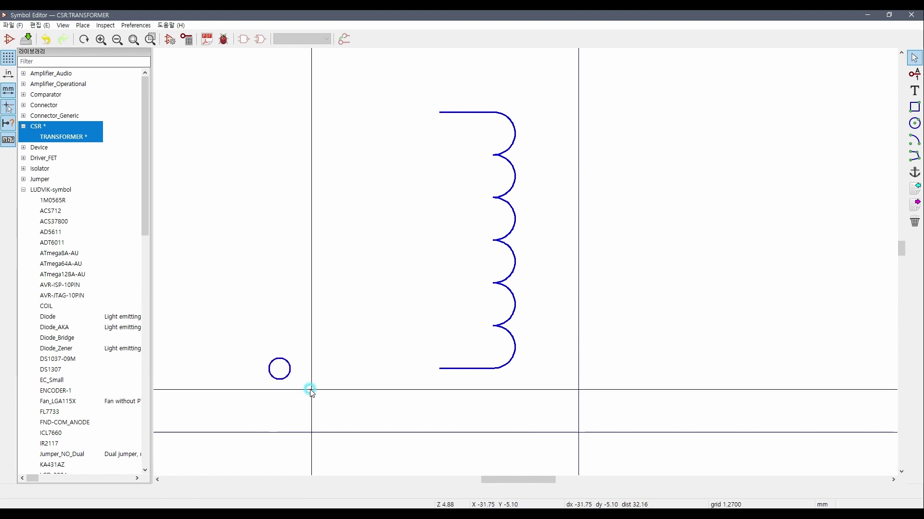
# Set the circle's fill style to Fill with body outline color.
pyautogui.doubleClick(286, 362)
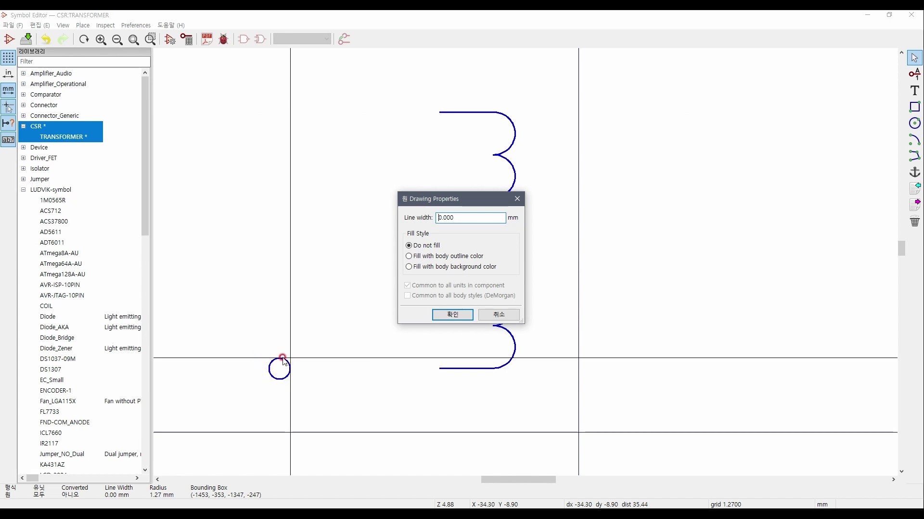
pyautogui.click(446, 317)
# Try the body background color as the circle's fill and return the fill style to body outline color.
pyautogui.doubleClick(269, 369)
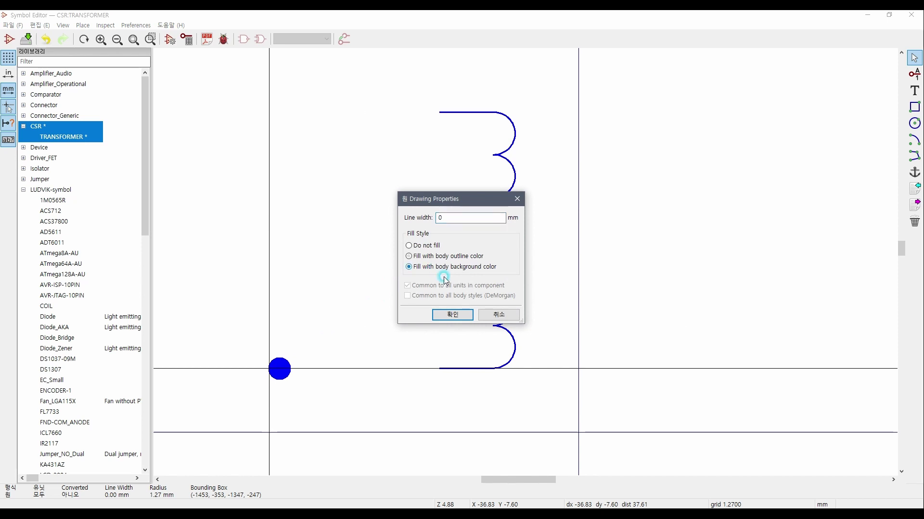
pyautogui.click(452, 314)
pyautogui.doubleClick(278, 369)
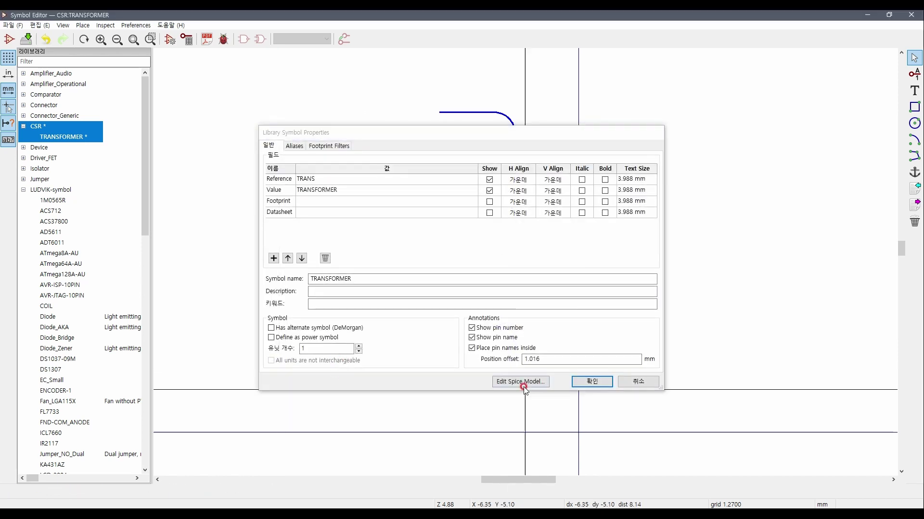
pyautogui.press('Escape')
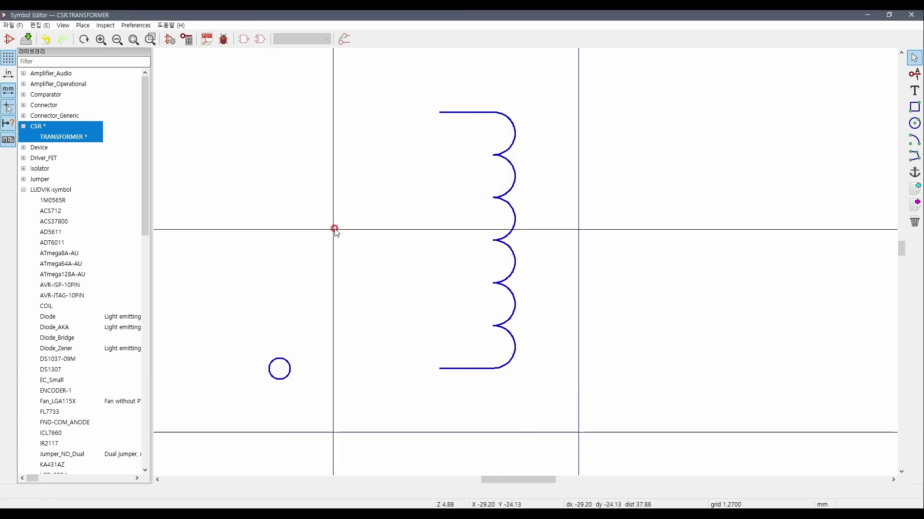
pyautogui.doubleClick(288, 364)
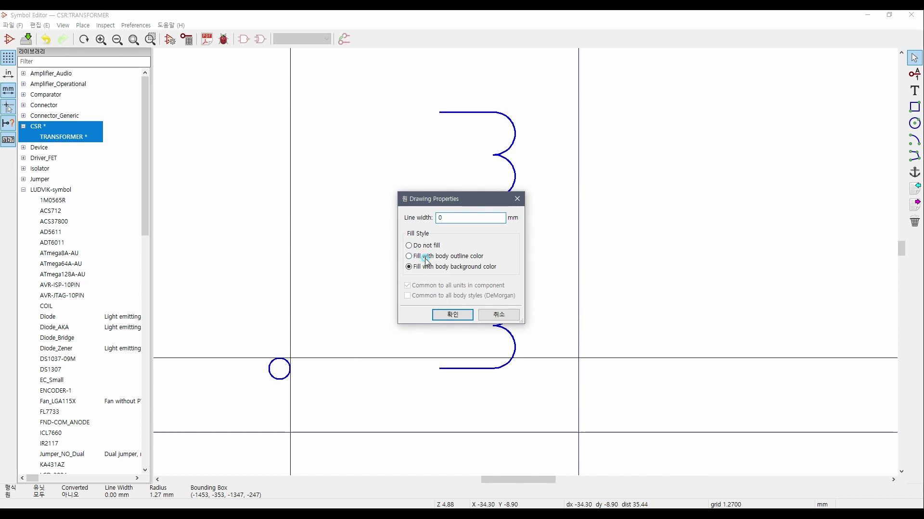
pyautogui.click(471, 319)
# Move the filled dot beside the coil's lower end, between the leads, and shift the coil and dot slightly closer to the vertical axis.
pyautogui.moveTo(248, 351); pyautogui.dragTo(301, 399)
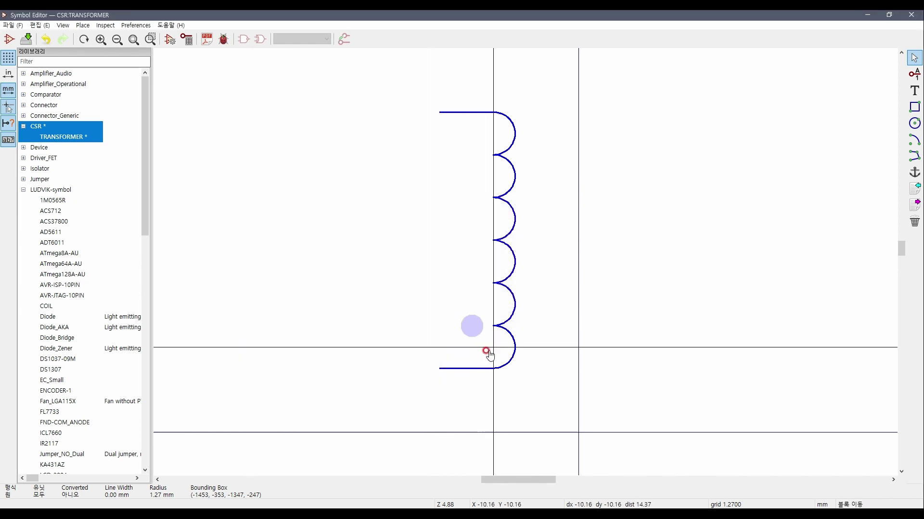
pyautogui.click(483, 355)
pyautogui.scroll(-3, 526, 262)
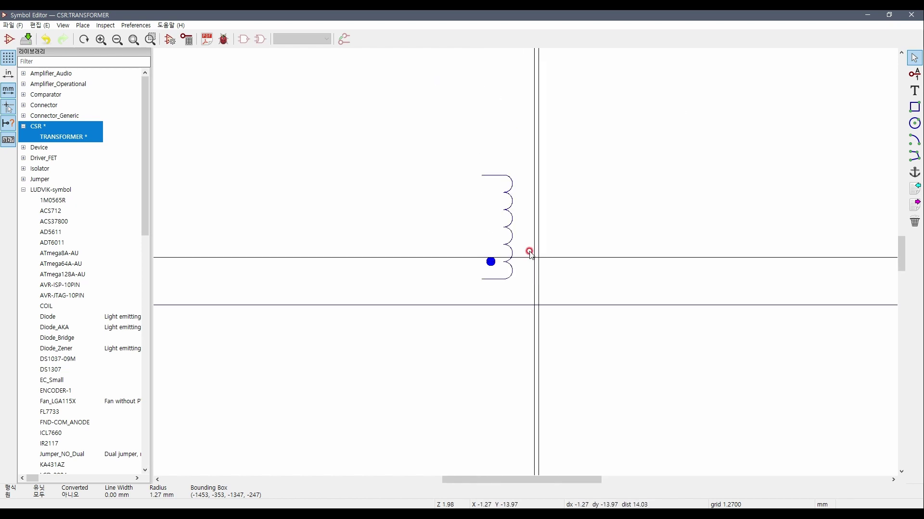
pyautogui.moveTo(463, 151)
pyautogui.mouseDown()
pyautogui.moveTo(539, 311)
pyautogui.moveTo(470, 160)
pyautogui.mouseUp()
pyautogui.click(542, 306)
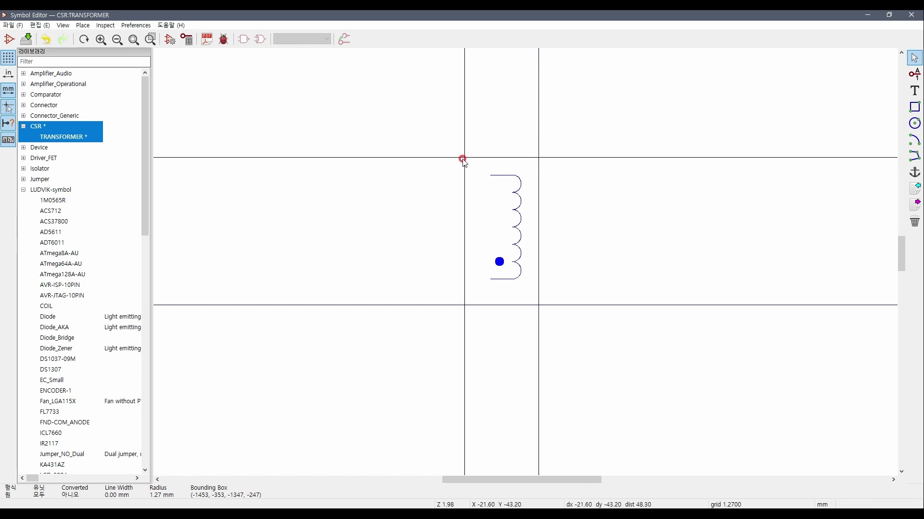
# Copy the coil with its dot and paste it rotated 180° at the same height on the right side of the vertical axis.
pyautogui.moveTo(469, 161); pyautogui.dragTo(539, 293)
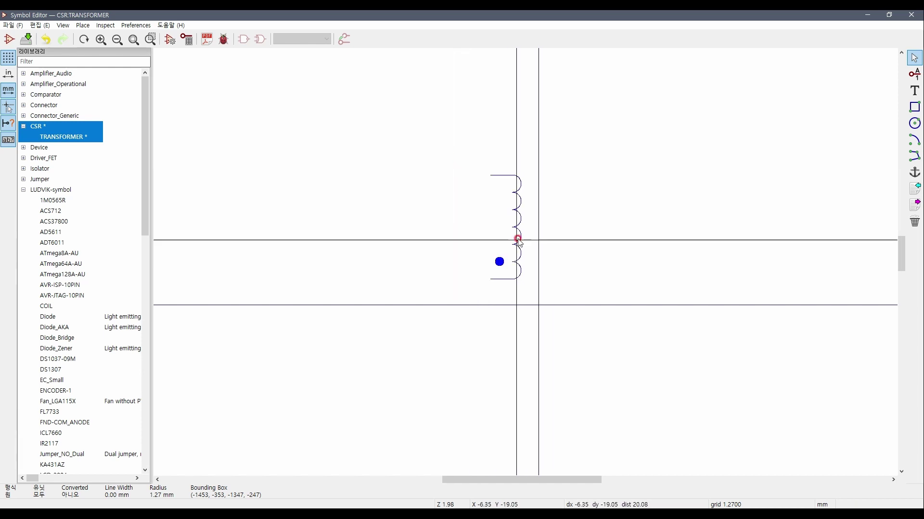
pyautogui.hotkey('ctrl', 'v')
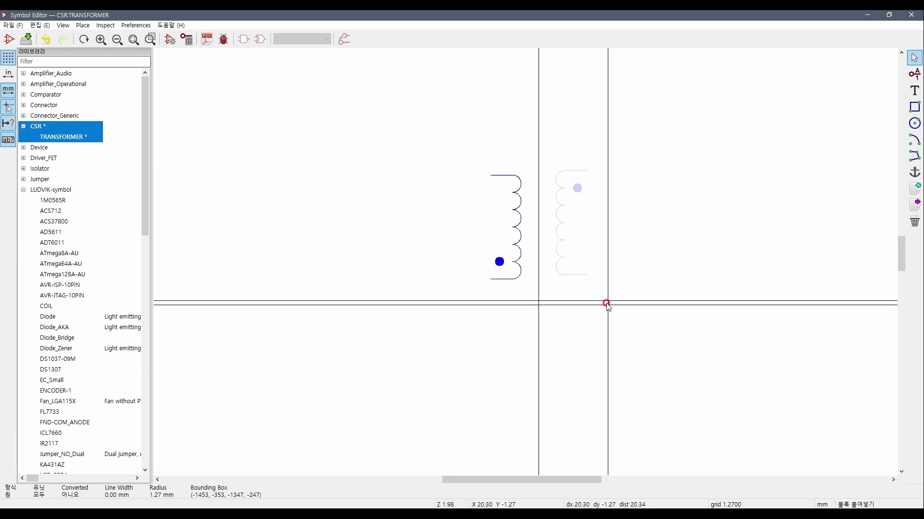
pyautogui.click(607, 306)
pyautogui.click(914, 140)
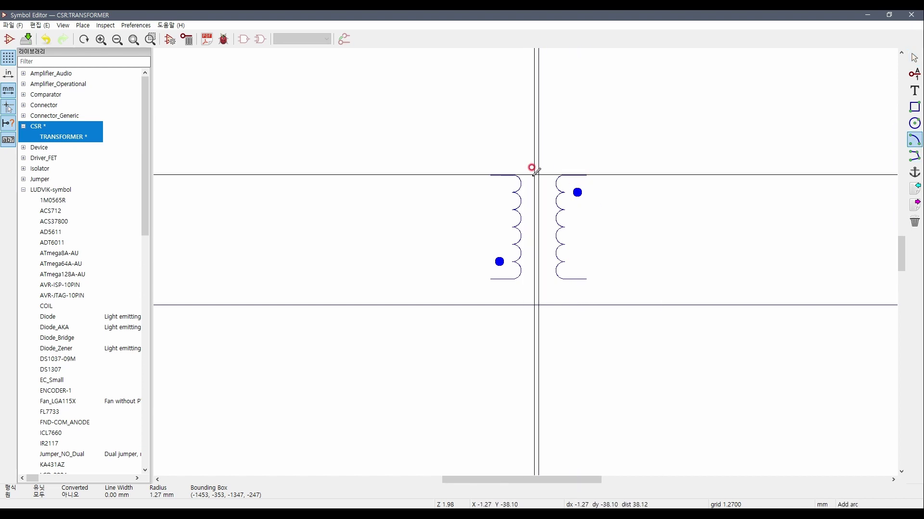
pyautogui.click(531, 168)
pyautogui.press('Escape')
pyautogui.press('Escape')
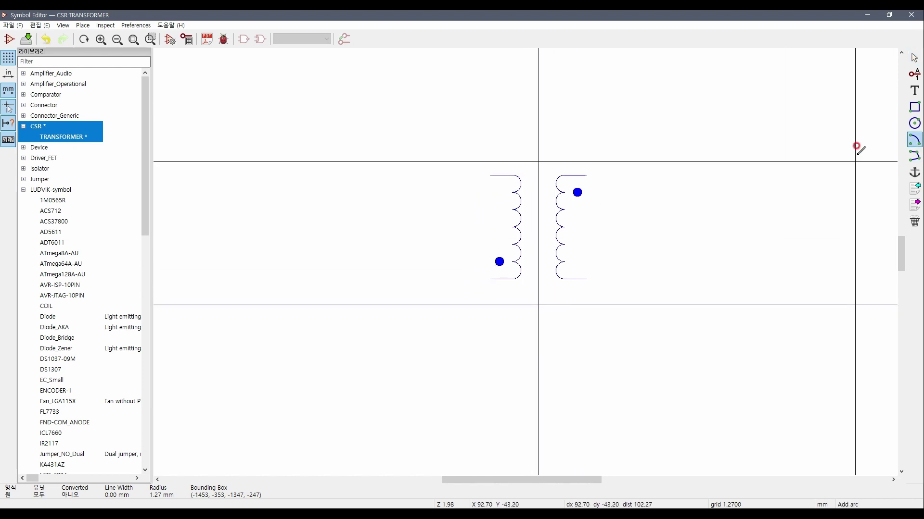
# Draw a vertical core line about 85 mm long just left of the vertical axis, from the coils' top level down past the horizontal axis.
pyautogui.click(914, 157)
pyautogui.click(528, 168)
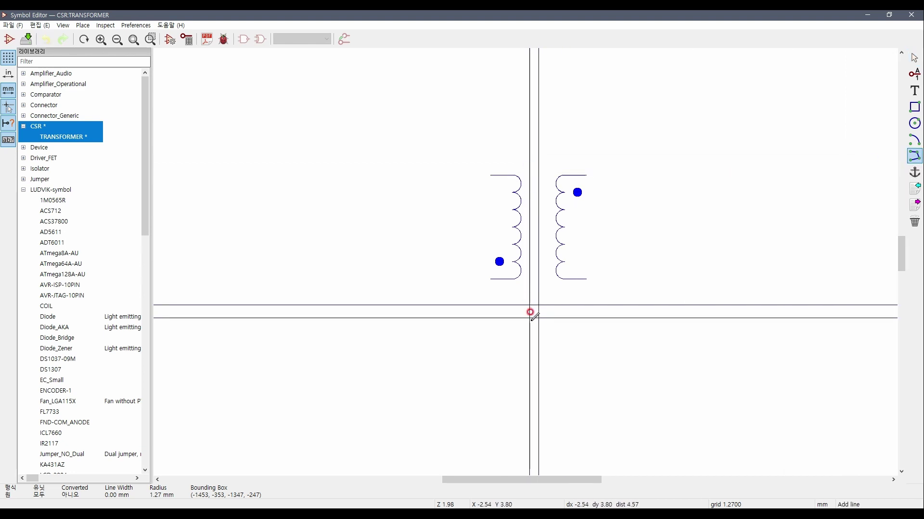
pyautogui.scroll(-3, 529, 310)
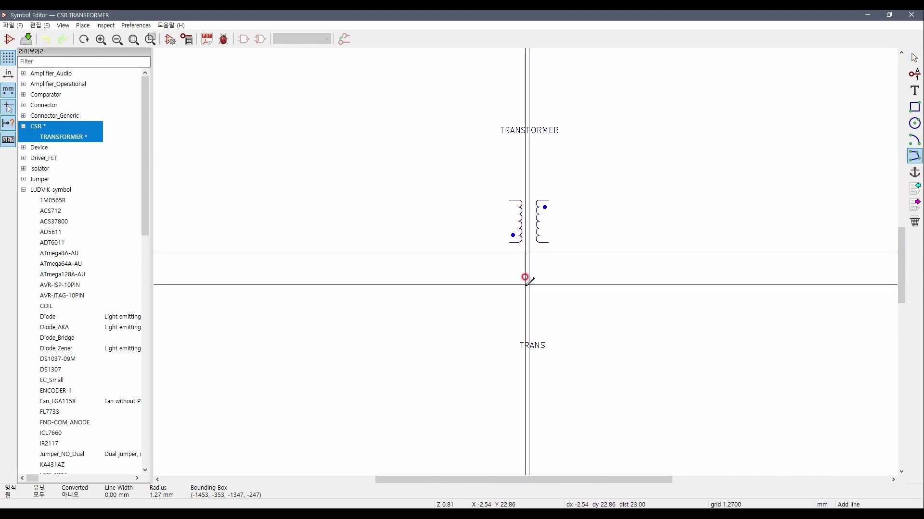
pyautogui.doubleClick(526, 314)
pyautogui.press('Escape')
# Copy the vertical core line and paste it parallel at the same height, symmetrically on the right side of the vertical axis.
pyautogui.scroll(3, 535, 281)
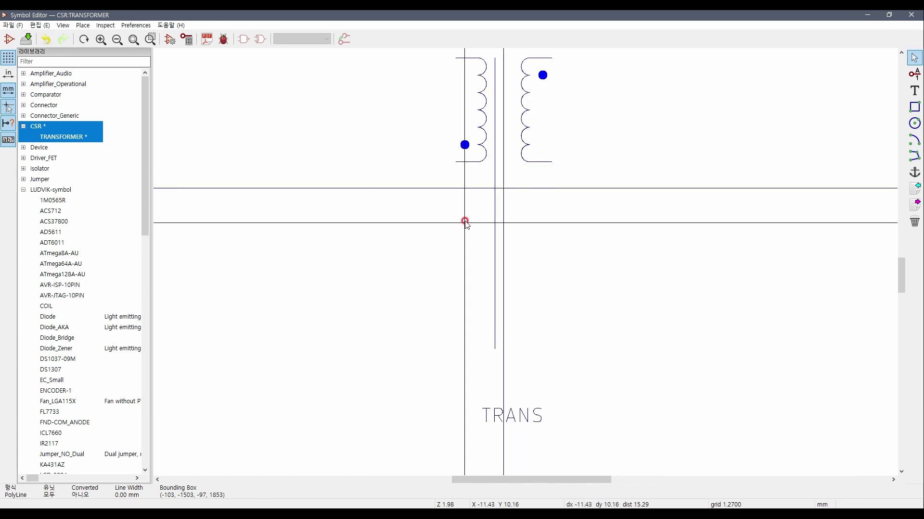
pyautogui.moveTo(455, 205); pyautogui.dragTo(514, 323)
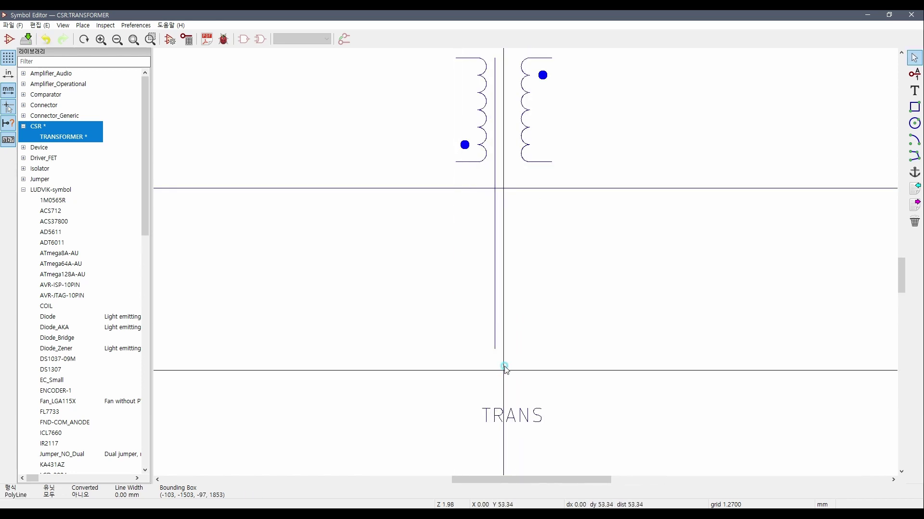
pyautogui.scroll(-1, 510, 241)
pyautogui.click(538, 265)
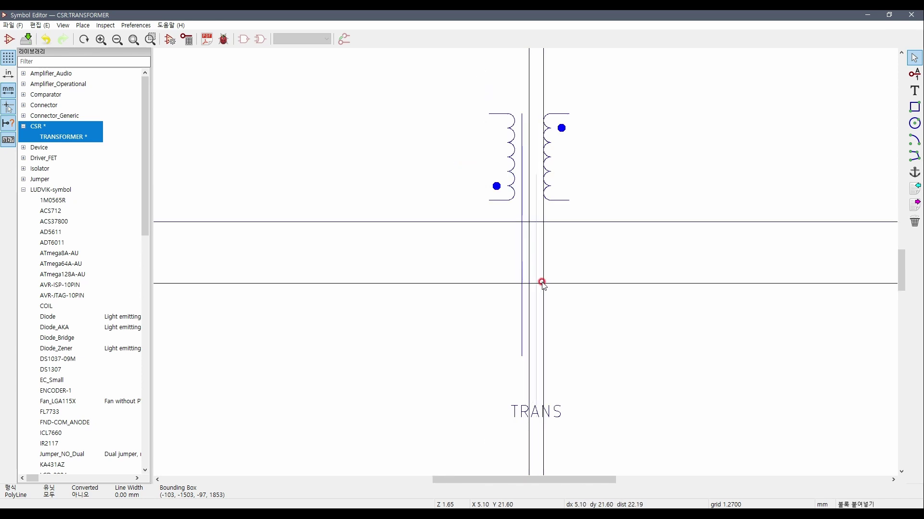
pyautogui.scroll(2, 558, 206)
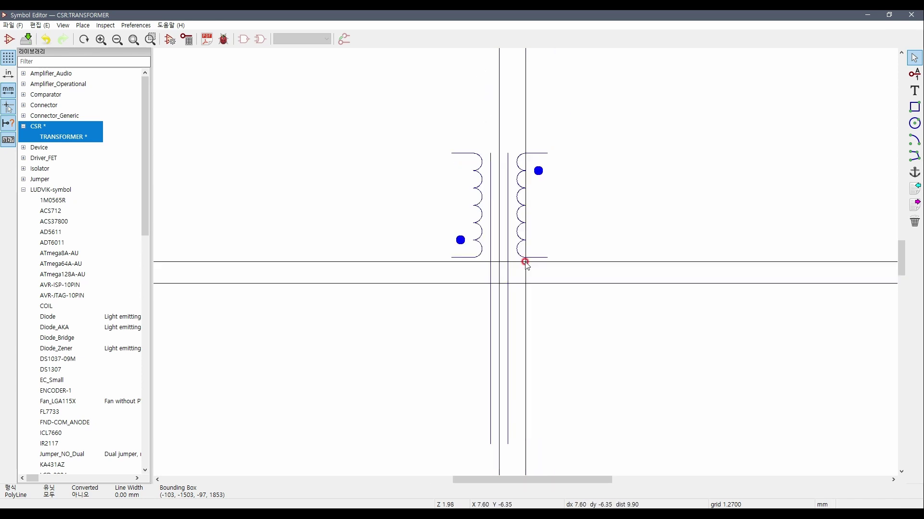
# Move the TRANSFORMER value label down to just above the coils.
pyautogui.scroll(-4, 518, 182)
pyautogui.scroll(8, 530, 257)
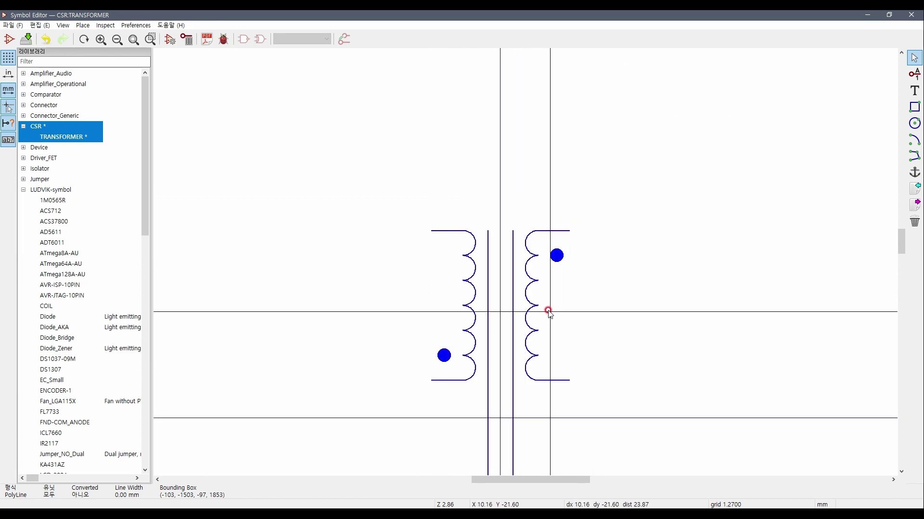
pyautogui.scroll(-6, 567, 301)
pyautogui.scroll(1, 495, 391)
pyautogui.moveTo(532, 263)
pyautogui.mouseDown()
pyautogui.moveTo(539, 289)
pyautogui.moveTo(535, 278)
pyautogui.mouseUp()
pyautogui.scroll(-4, 535, 277)
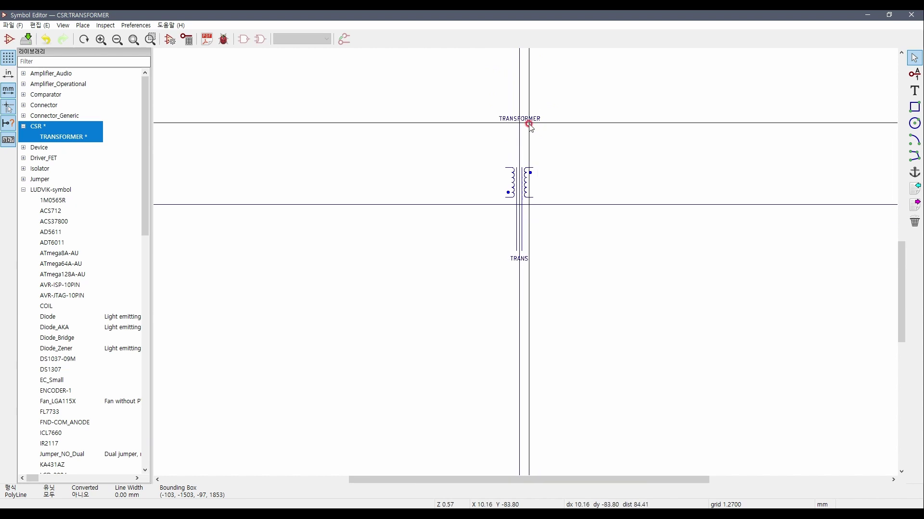
pyautogui.click(536, 323)
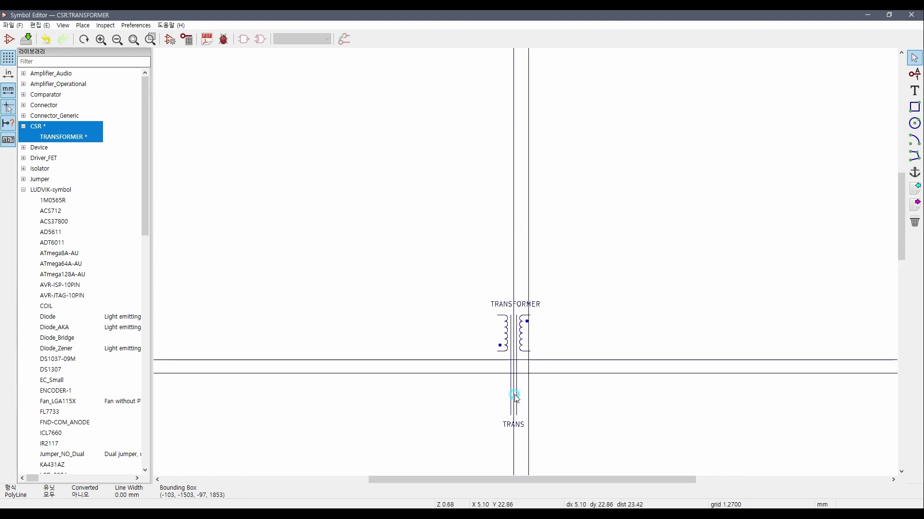
# Copy the left coil with its dot and paste it directly below, with its bottom lead level with the lower ends of the core lines.
pyautogui.scroll(3, 515, 396)
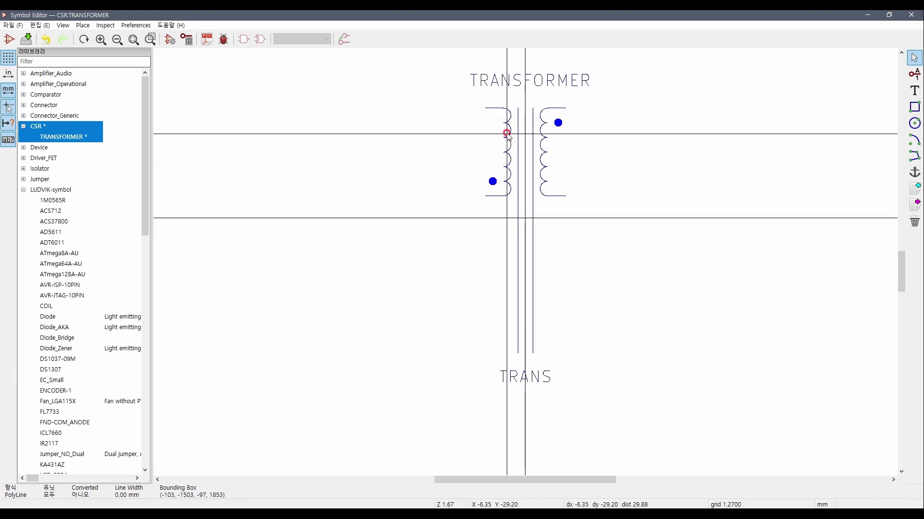
pyautogui.moveTo(463, 101); pyautogui.dragTo(512, 205)
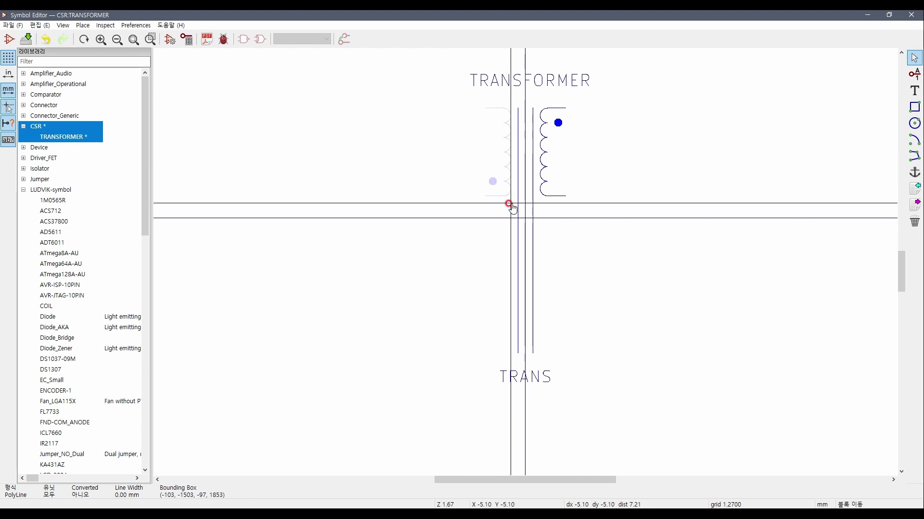
pyautogui.hotkey('ctrl', 'v')
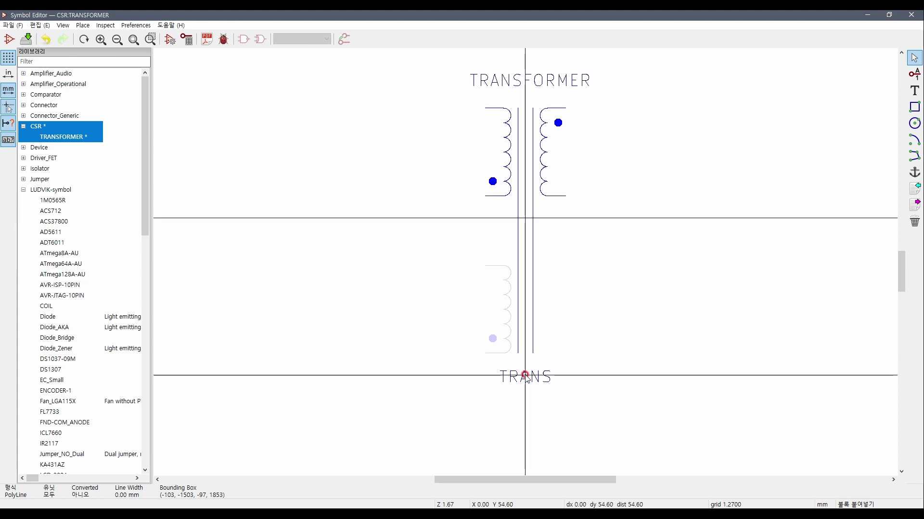
pyautogui.click(526, 376)
# Move the lower coil's polarity dot out to the left, clear of the coil.
pyautogui.scroll(2, 525, 262)
pyautogui.scroll(-2, 523, 268)
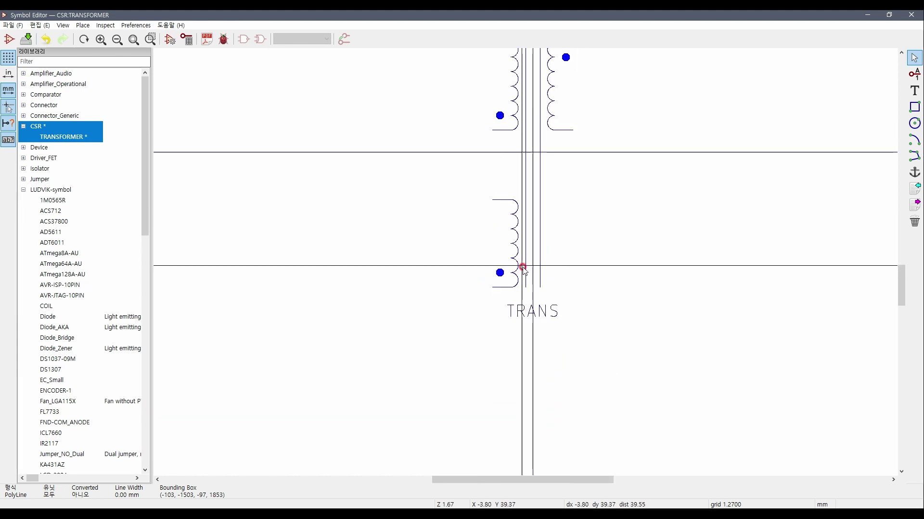
pyautogui.scroll(2, 514, 250)
pyautogui.scroll(-2, 532, 189)
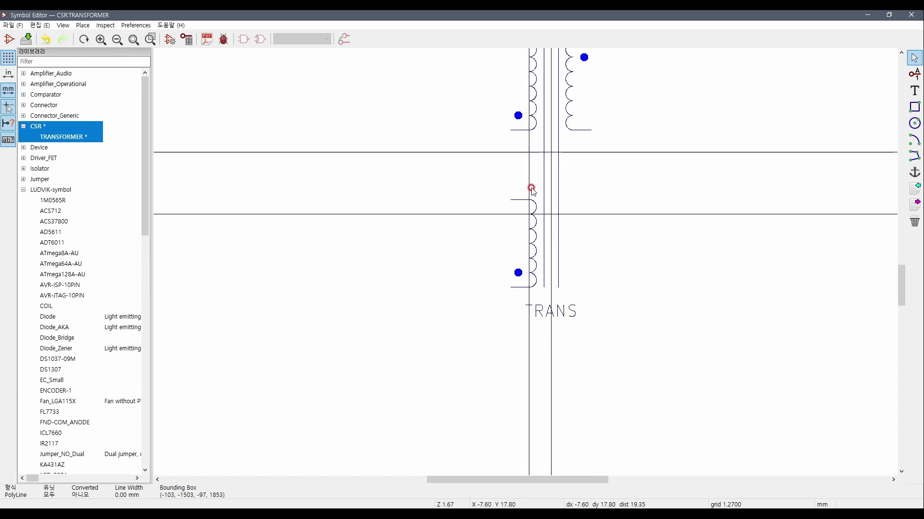
pyautogui.scroll(1, 514, 123)
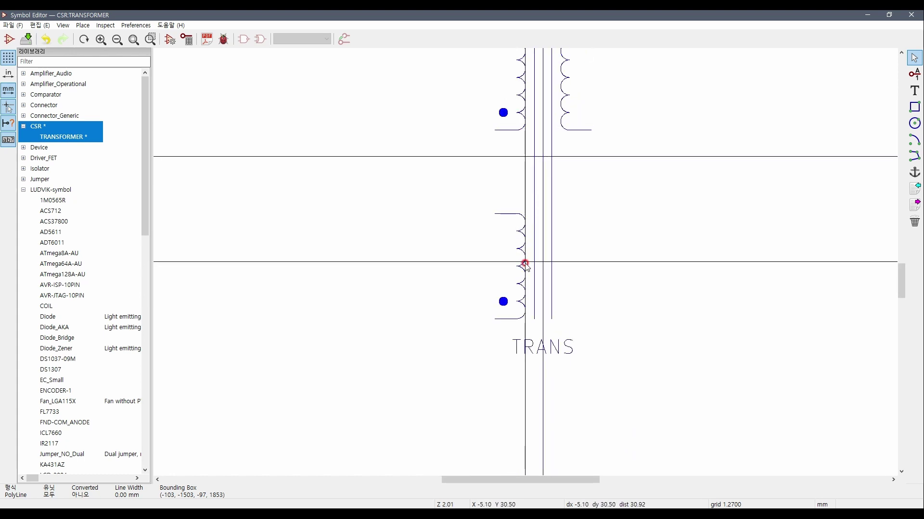
pyautogui.moveTo(486, 289); pyautogui.dragTo(505, 309)
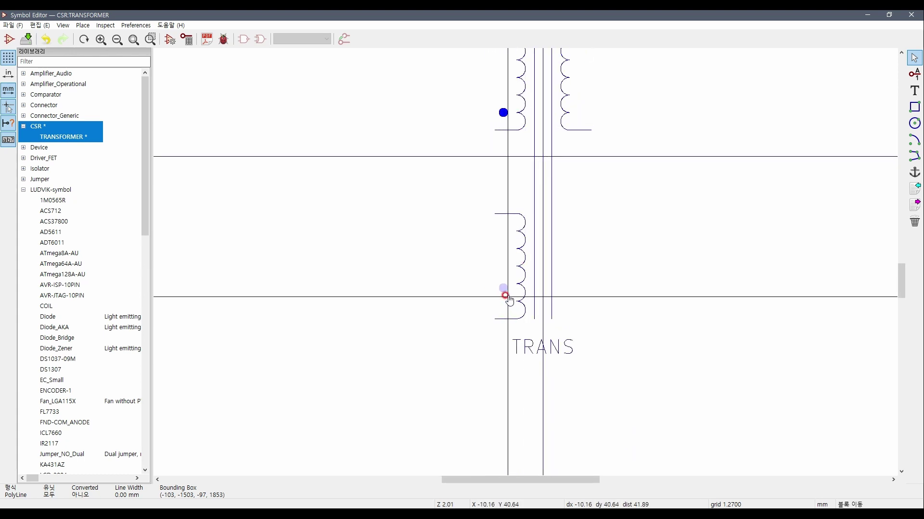
pyautogui.click(447, 298)
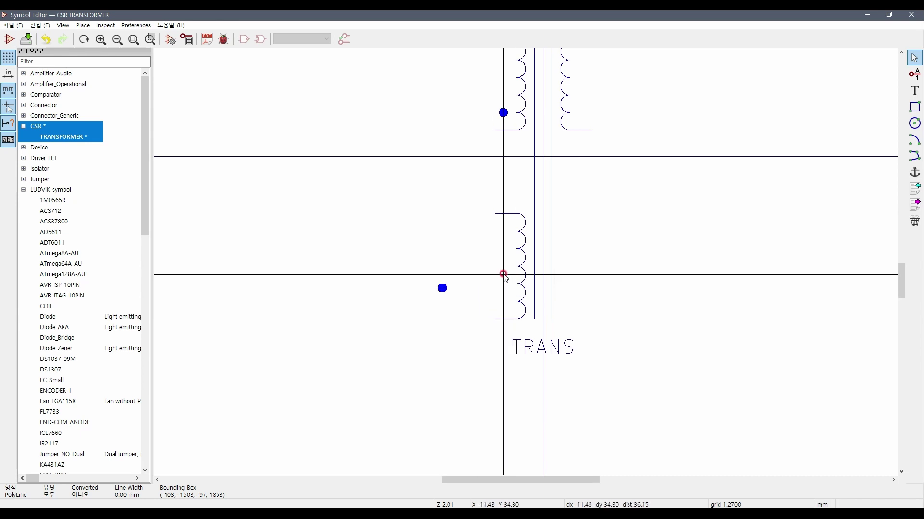
# Shorten the lower coil to four arcs with its top lead lowered to match, and place the polarity dot just below that lead.
pyautogui.scroll(3, 517, 225)
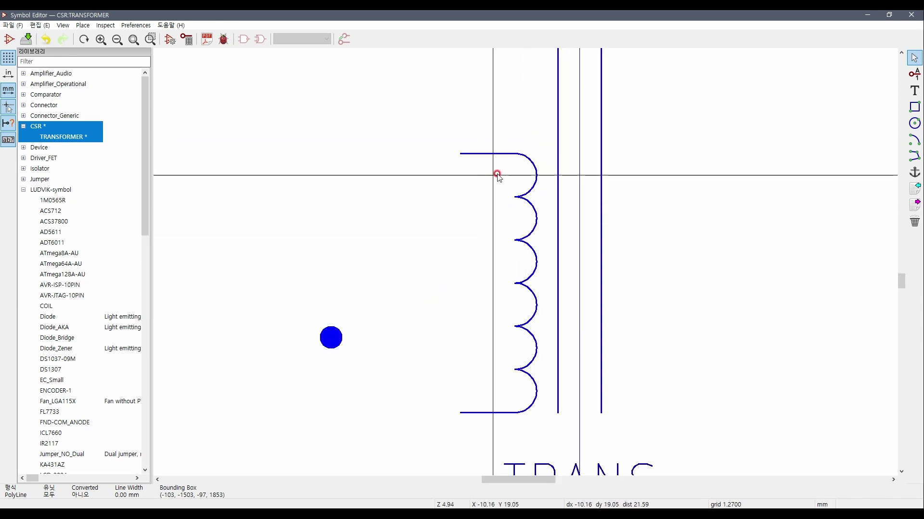
pyautogui.moveTo(507, 167); pyautogui.dragTo(538, 237)
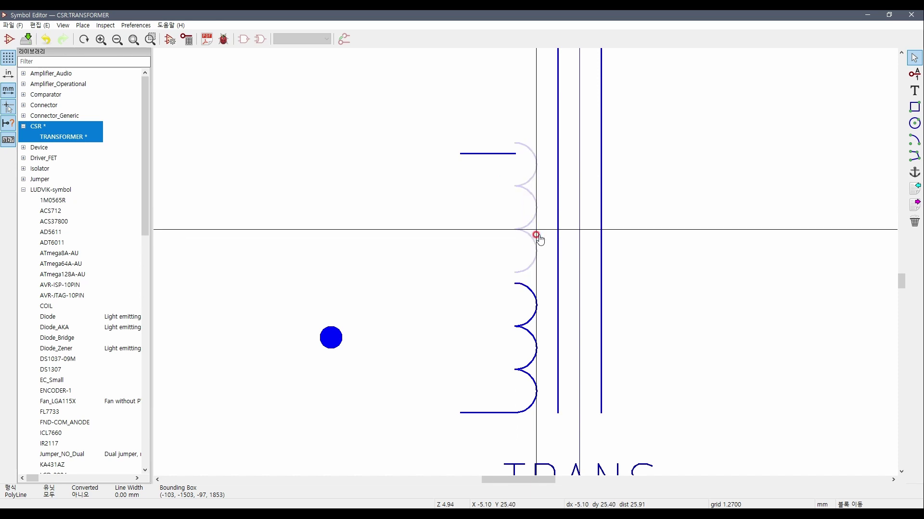
pyautogui.click(538, 235)
pyautogui.moveTo(505, 177); pyautogui.dragTo(539, 219)
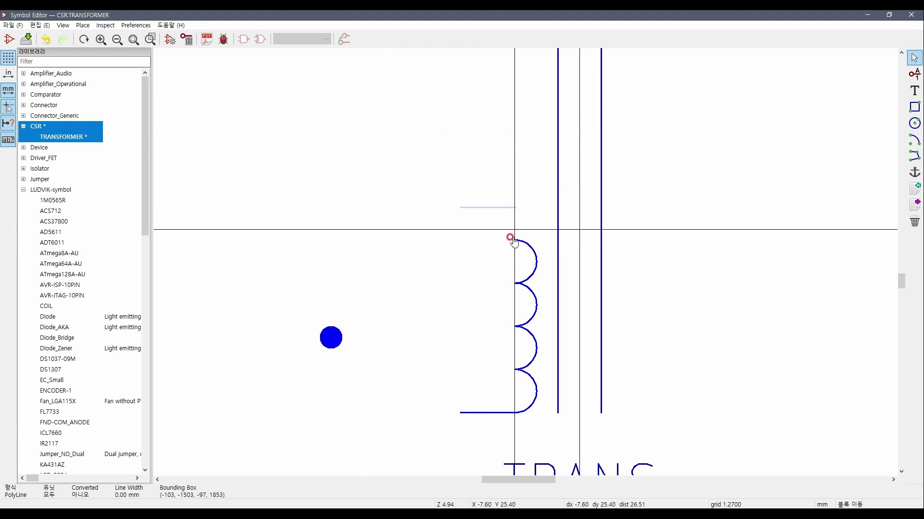
pyautogui.click(511, 261)
pyautogui.moveTo(373, 294); pyautogui.dragTo(322, 349)
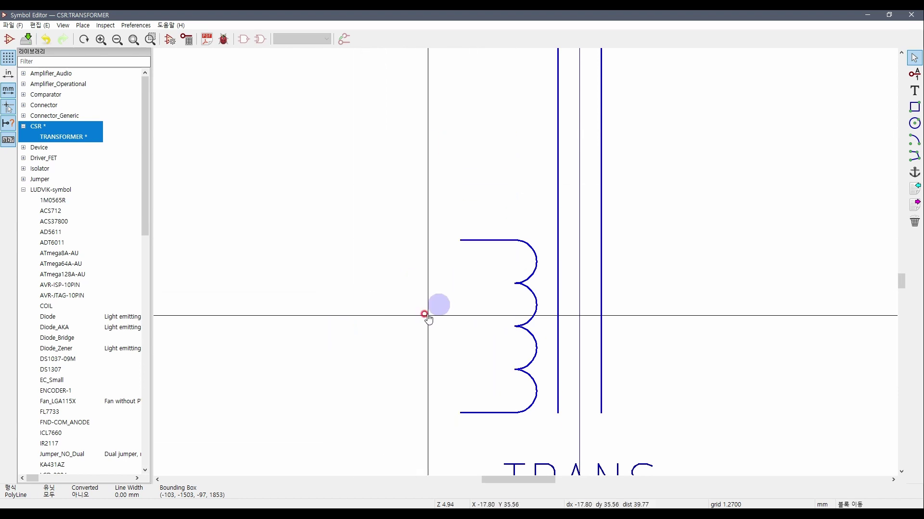
pyautogui.click(468, 299)
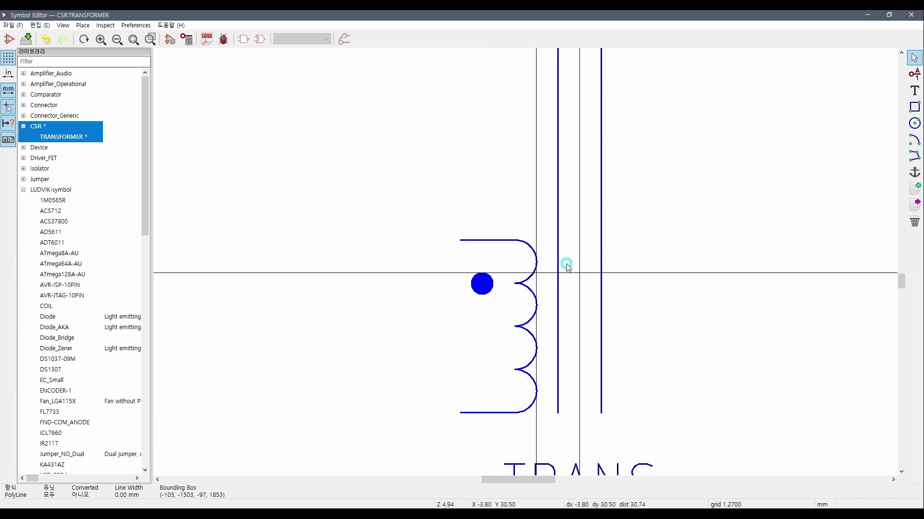
# Move the TRANSFORMER value label slightly down, closer to the upper coils.
pyautogui.scroll(-6, 563, 264)
pyautogui.scroll(1, 538, 193)
pyautogui.moveTo(473, 176); pyautogui.dragTo(511, 197)
pyautogui.click(509, 202)
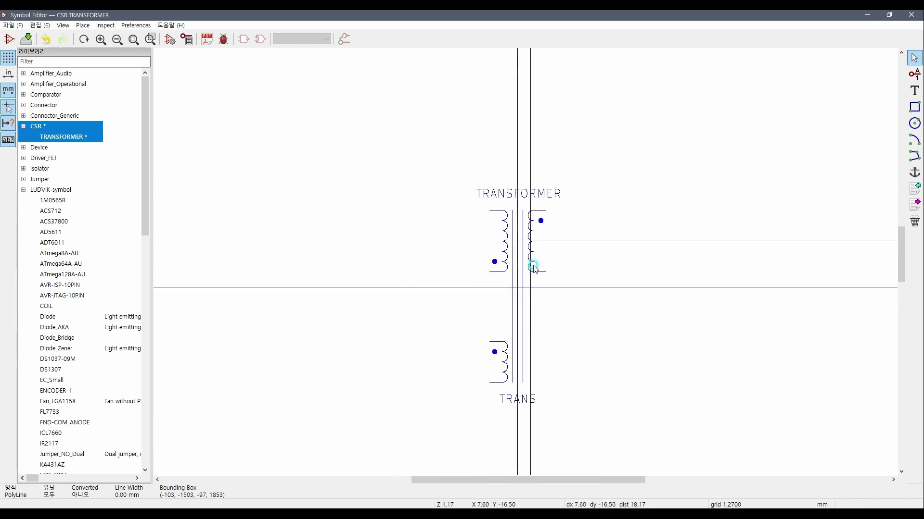
# Add pin number 1, 2.54 mm long and facing right, at the end of the upper-left coil's top lead.
pyautogui.scroll(2, 535, 260)
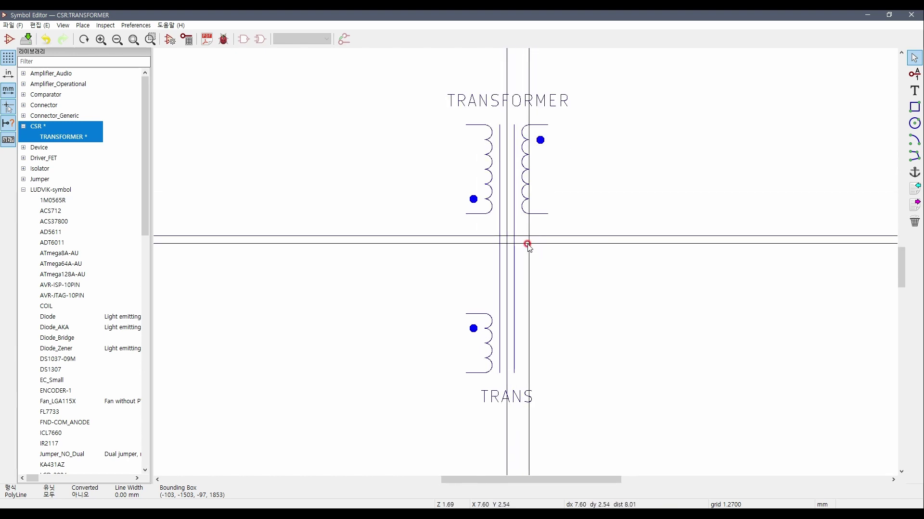
pyautogui.scroll(1, 513, 244)
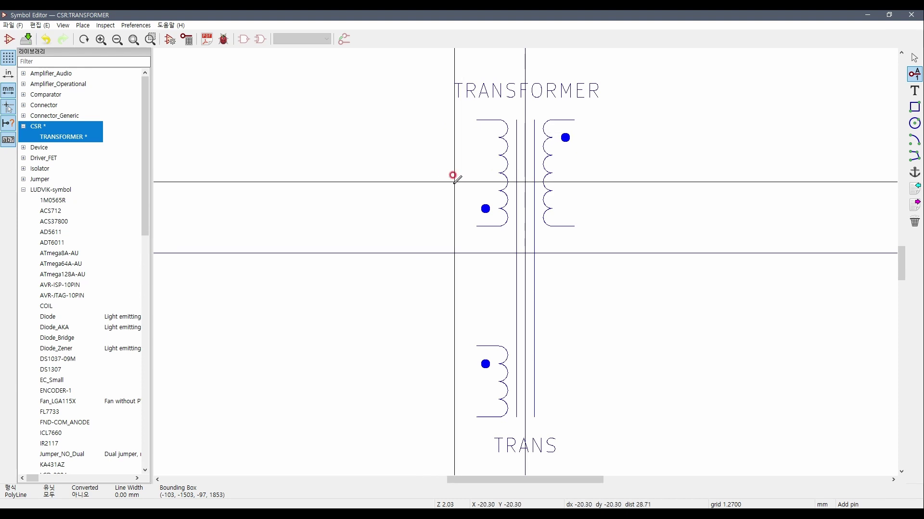
pyautogui.click(429, 140)
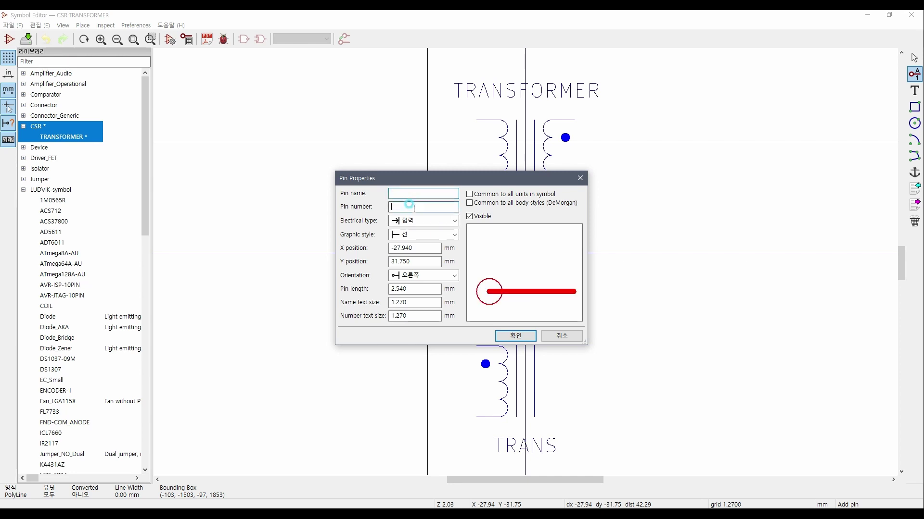
pyautogui.click(524, 336)
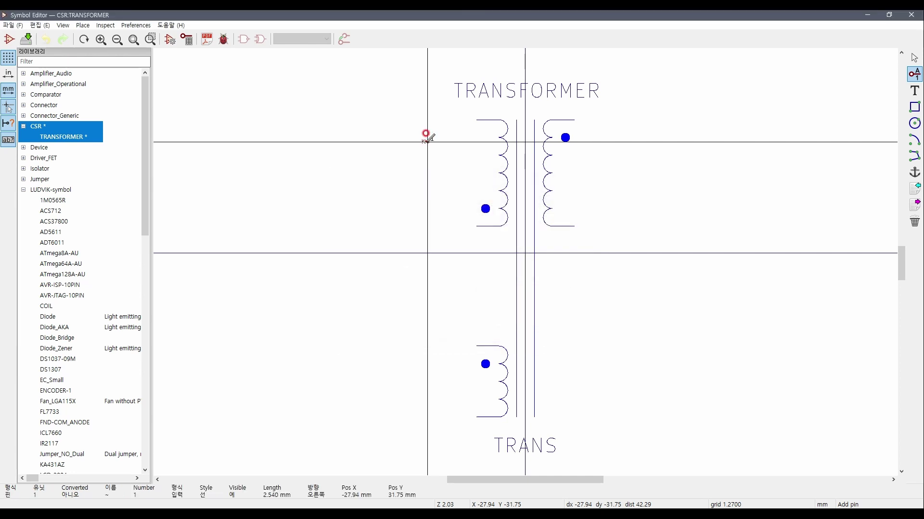
pyautogui.scroll(5, 467, 115)
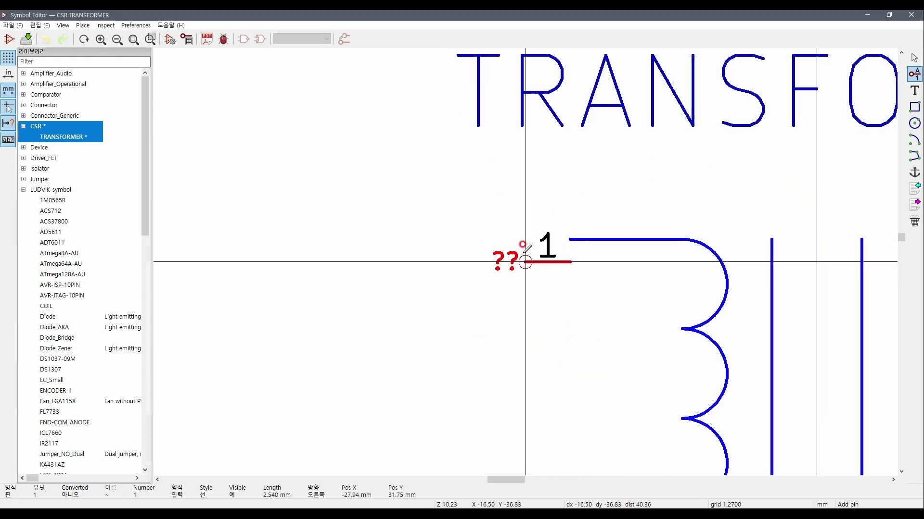
pyautogui.click(525, 239)
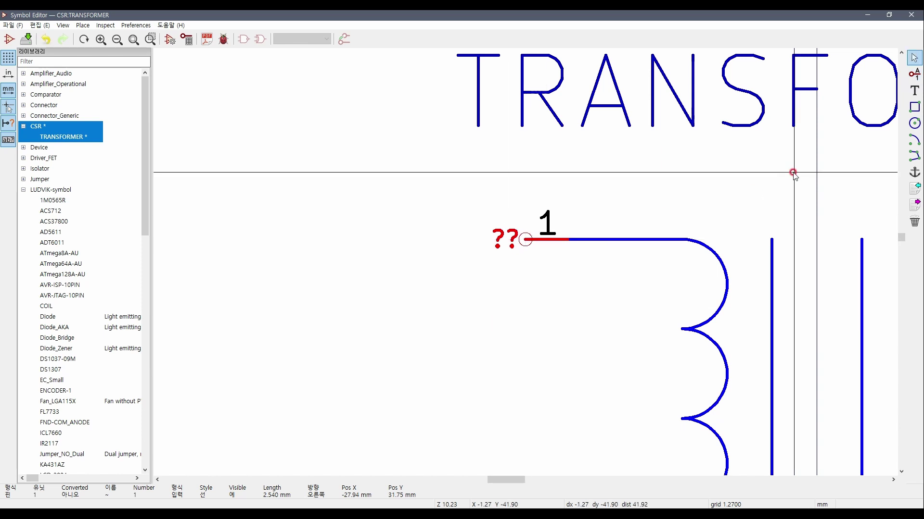
pyautogui.press('p')
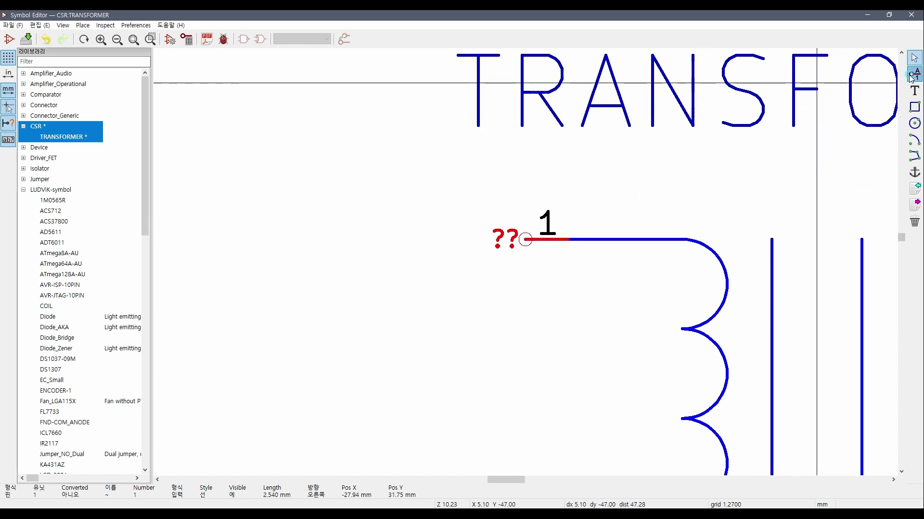
pyautogui.click(447, 358)
pyautogui.press('Escape')
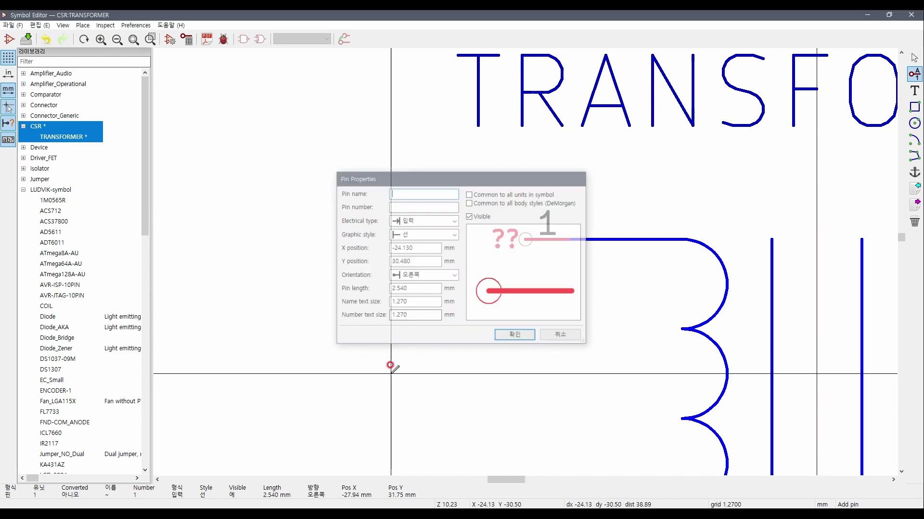
# Copy pin 1 and paste it at the end of the upper-left coil's bottom lead.
pyautogui.moveTo(458, 194); pyautogui.dragTo(548, 281)
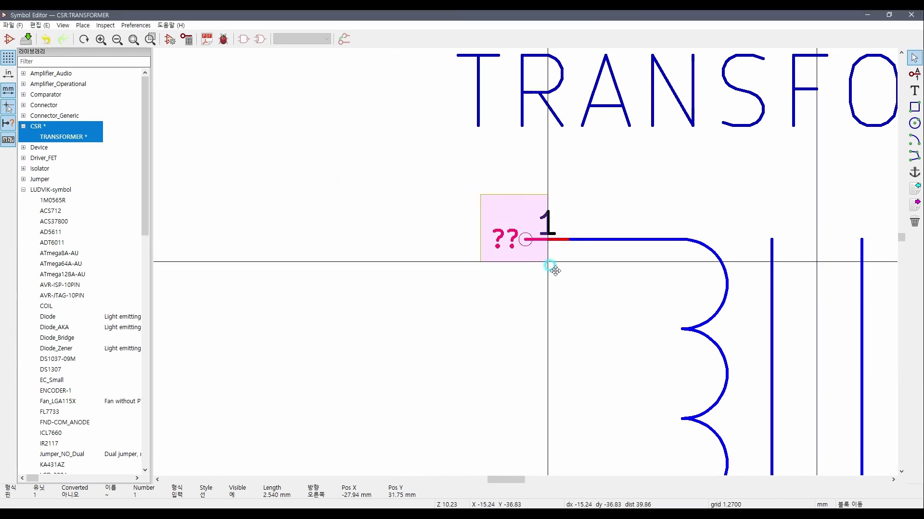
pyautogui.click(553, 270)
pyautogui.scroll(-3, 565, 280)
pyautogui.hotkey('ctrl', 'v')
pyautogui.scroll(1, 546, 431)
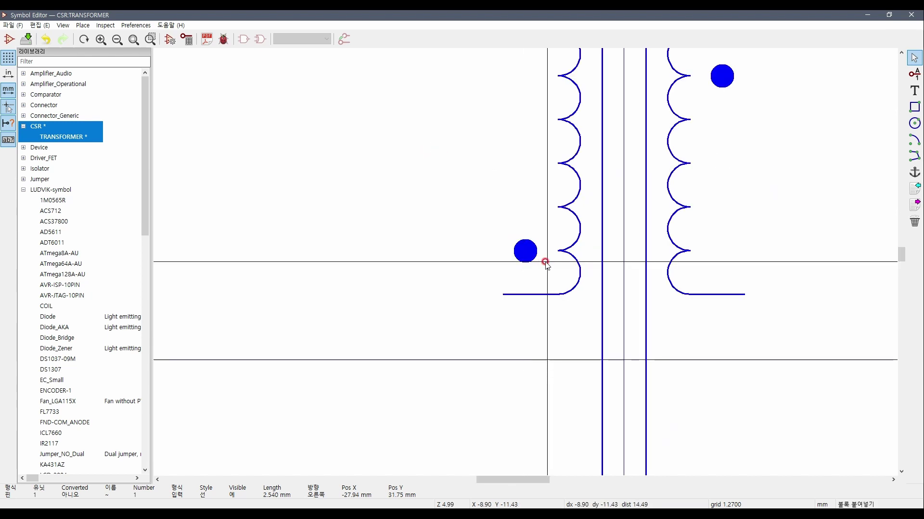
pyautogui.scroll(-6, 546, 264)
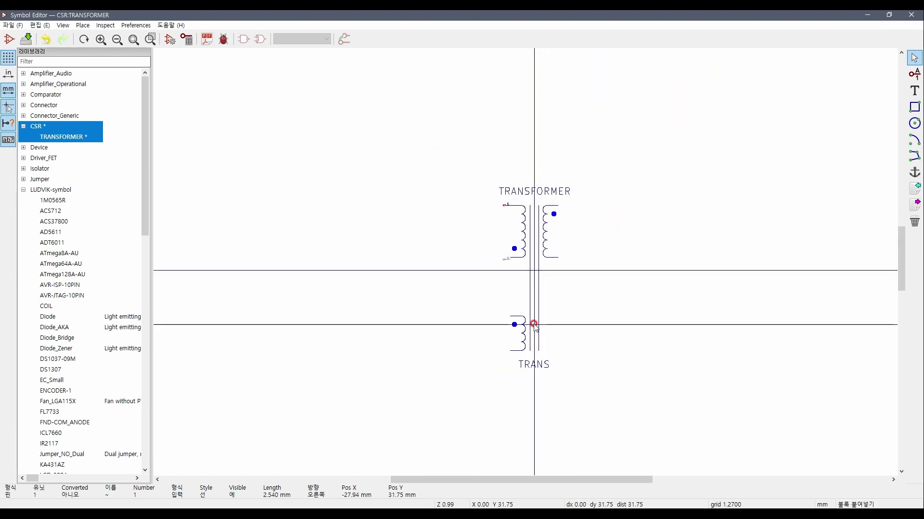
# Set the number of the pin on the upper-left coil's bottom lead to 2.
pyautogui.scroll(8, 529, 321)
pyautogui.doubleClick(457, 142)
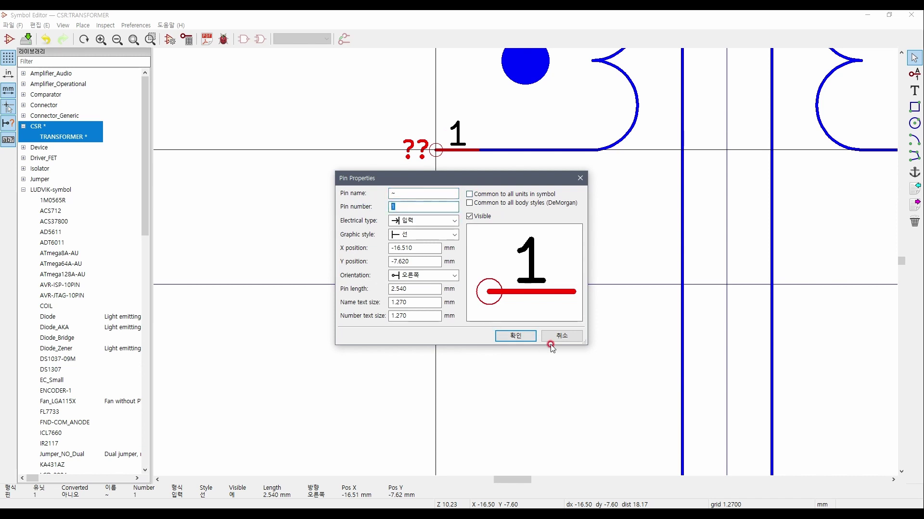
pyautogui.click(520, 337)
pyautogui.scroll(-3, 509, 262)
pyautogui.scroll(2, 510, 255)
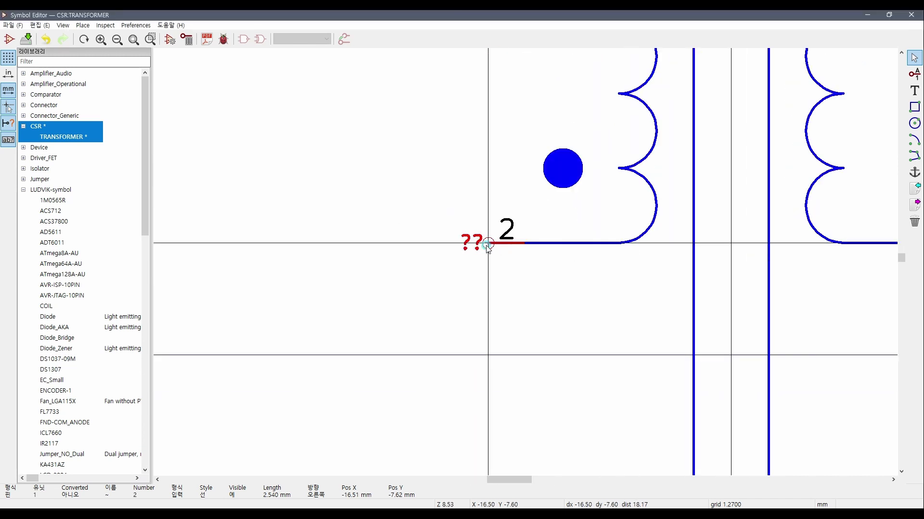
# Set the number of the pin on the upper-left coil's bottom lead to 3.
pyautogui.doubleClick(447, 246)
pyautogui.write('3')
pyautogui.press('Return')
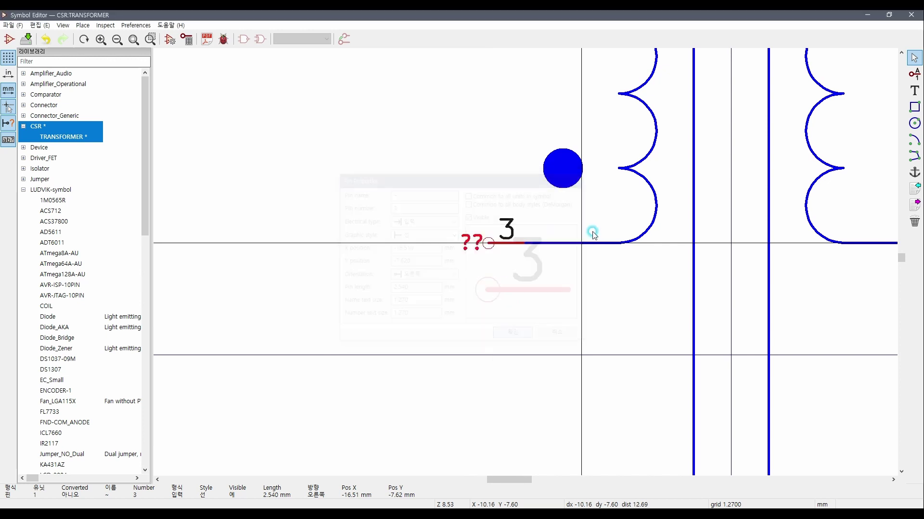
# Add pin number 5, 2.54 mm long and facing right, at the end of the lower coil's top lead.
pyautogui.scroll(-5, 568, 250)
pyautogui.scroll(1, 526, 264)
pyautogui.scroll(3, 524, 259)
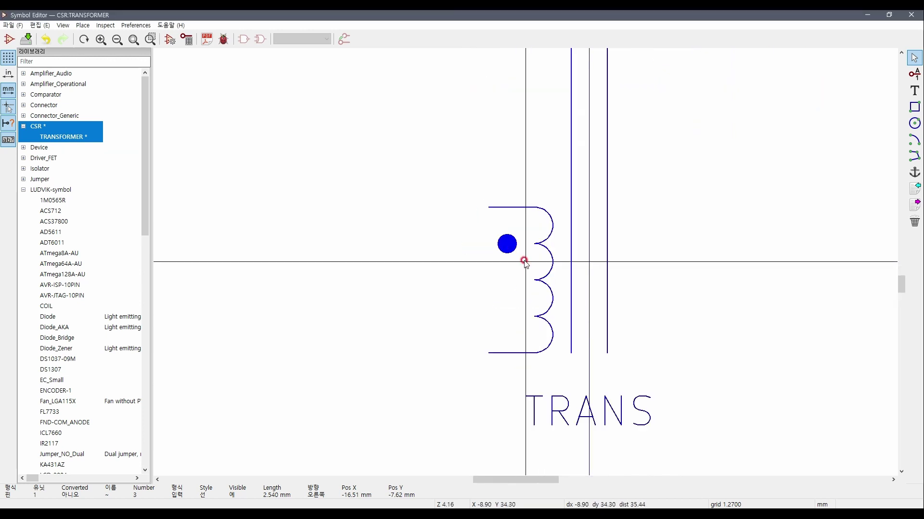
pyautogui.scroll(-3, 529, 260)
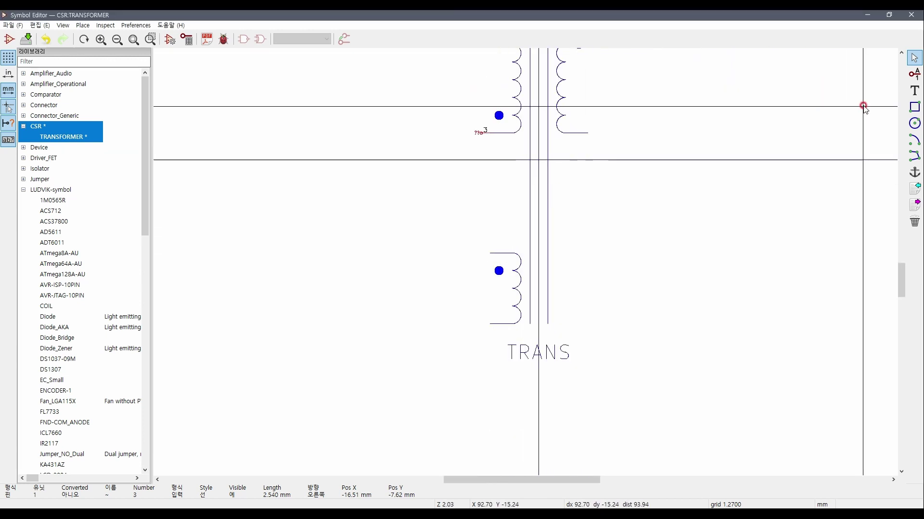
pyautogui.click(914, 75)
pyautogui.scroll(1, 525, 252)
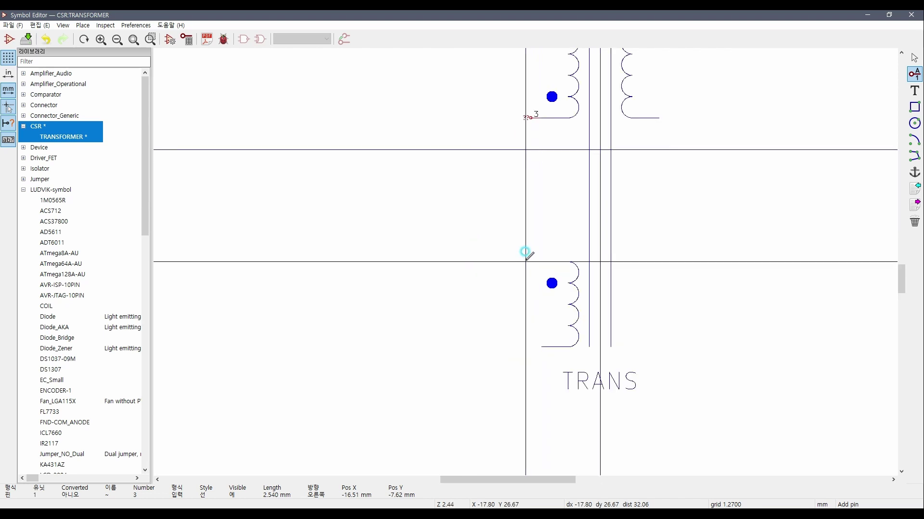
pyautogui.click(525, 252)
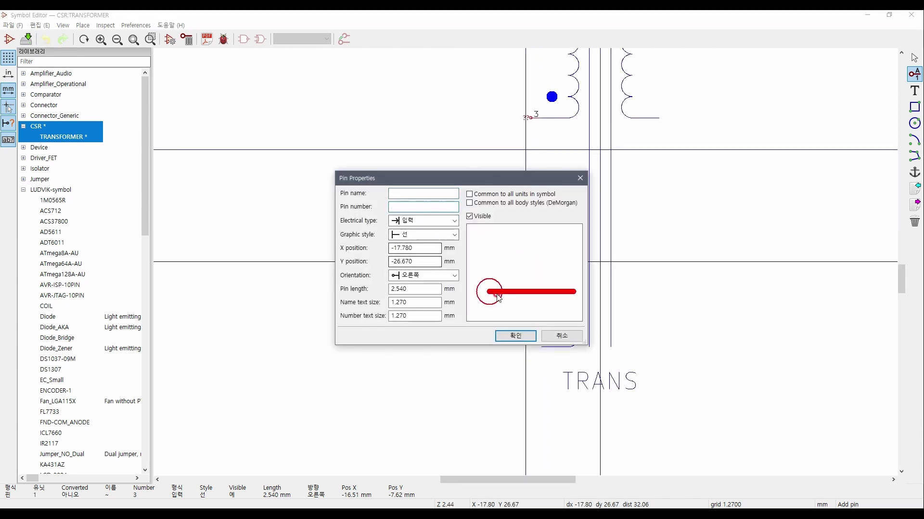
pyautogui.click(514, 336)
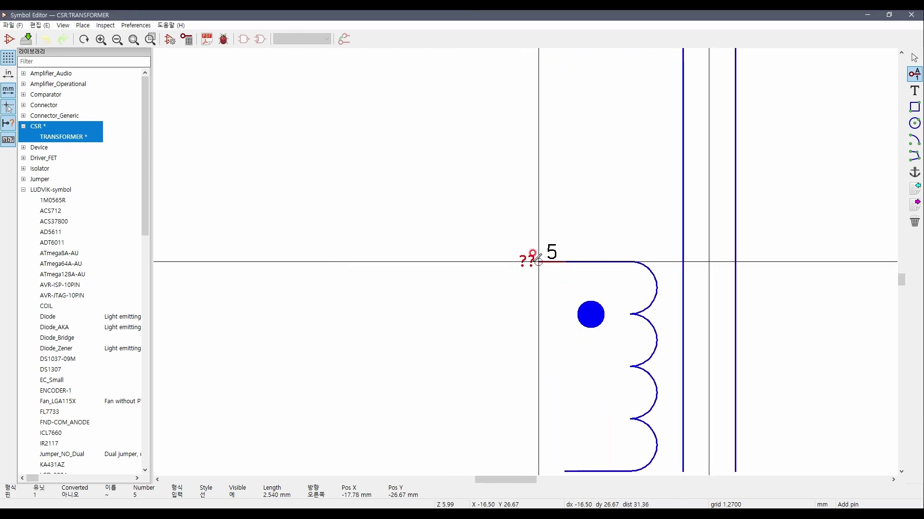
# Add pin number 7, 2.54 mm long and facing right, at the end of the lower coil's bottom lead.
pyautogui.scroll(-1, 478, 315)
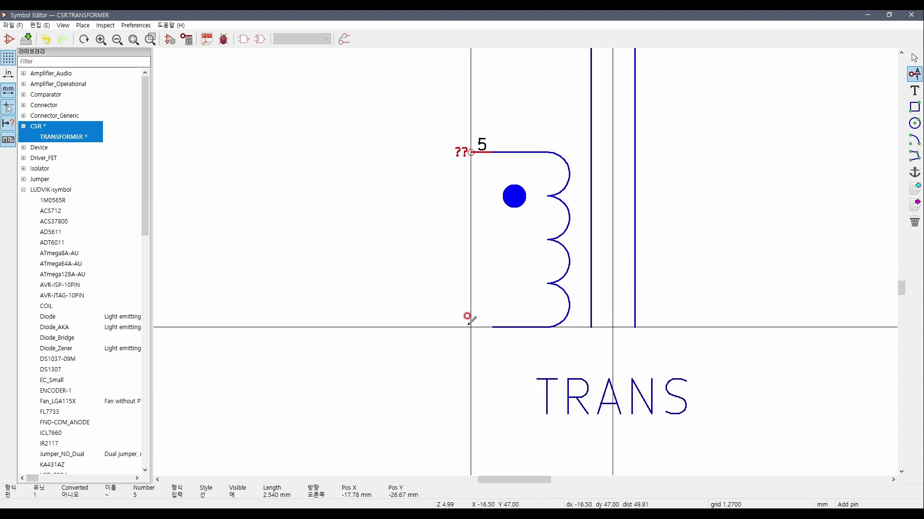
pyautogui.click(467, 326)
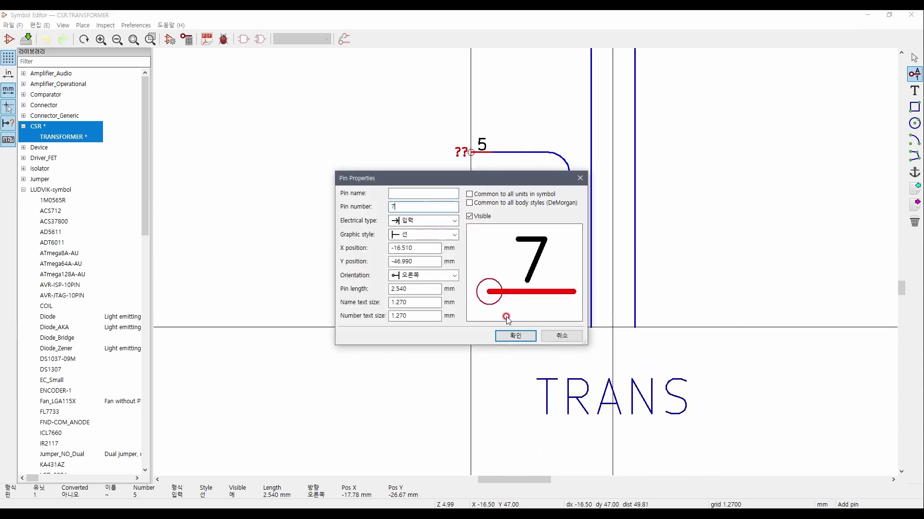
pyautogui.click(515, 336)
# Add pin number 9, 2.54 mm long and facing left, at the end of the right coil's bottom lead.
pyautogui.scroll(-4, 525, 253)
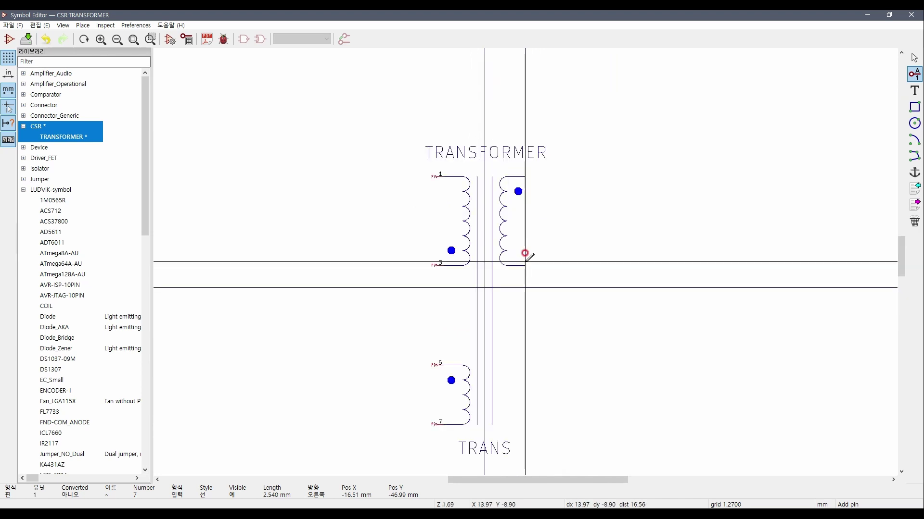
pyautogui.scroll(5, 526, 253)
pyautogui.click(650, 221)
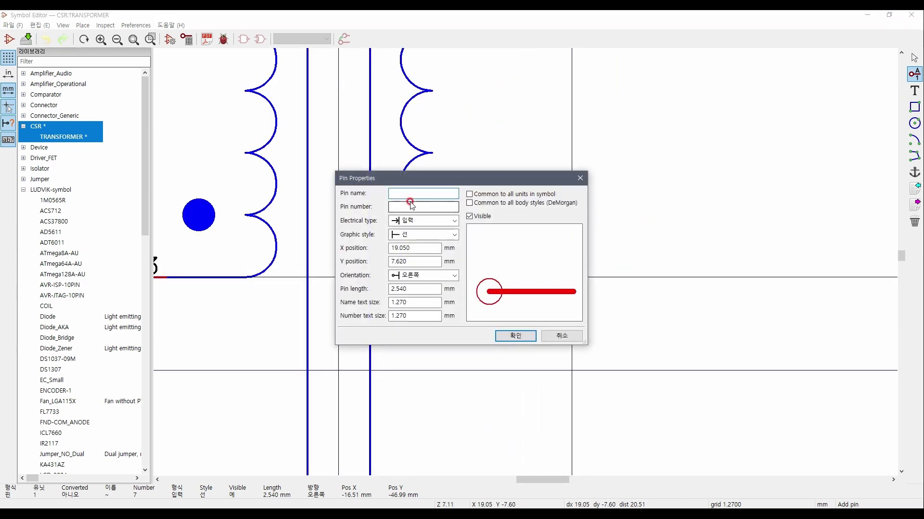
pyautogui.click(515, 335)
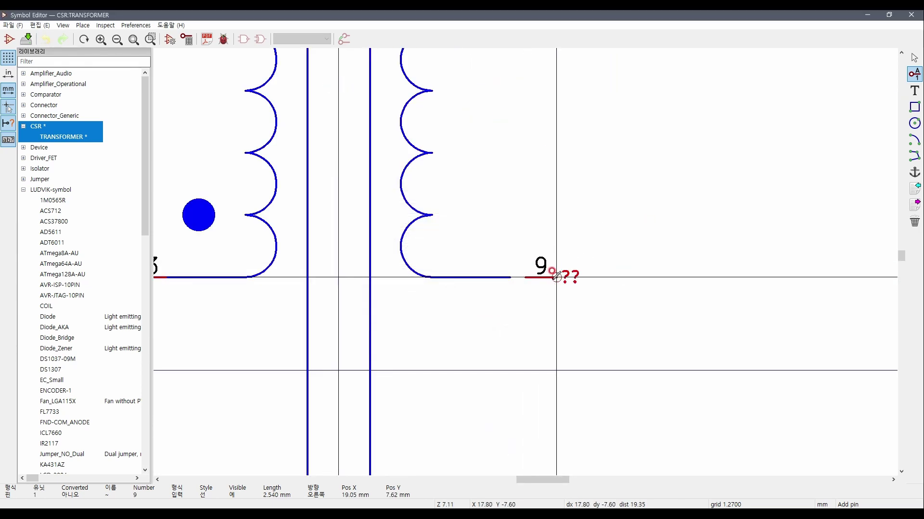
pyautogui.click(571, 278)
pyautogui.press('Escape')
pyautogui.scroll(-1, 570, 307)
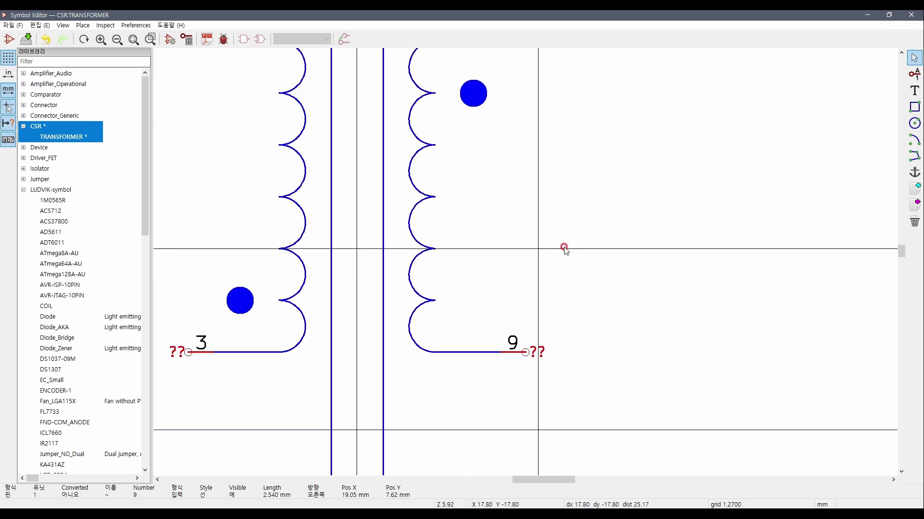
# Add pin number 10, 2.54 mm long and facing left, at the end of the right coil's top lead.
pyautogui.click(913, 75)
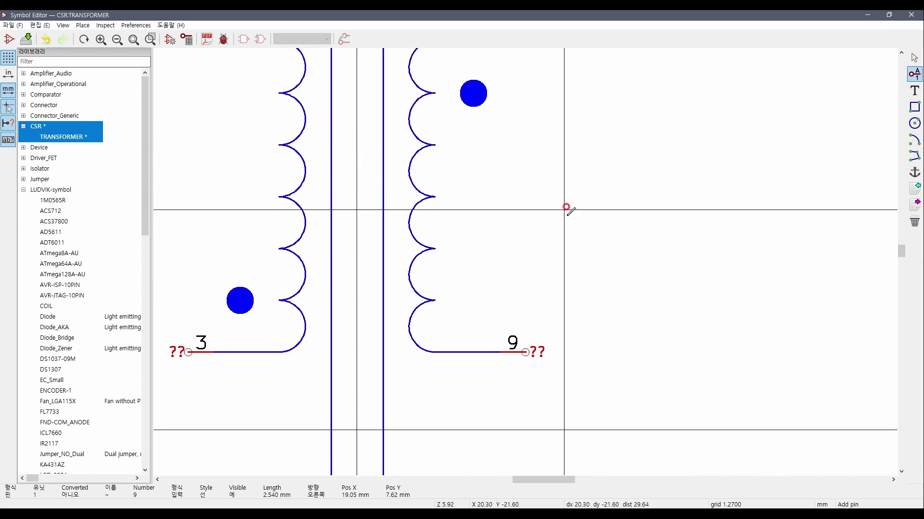
pyautogui.click(570, 210)
pyautogui.click(408, 204)
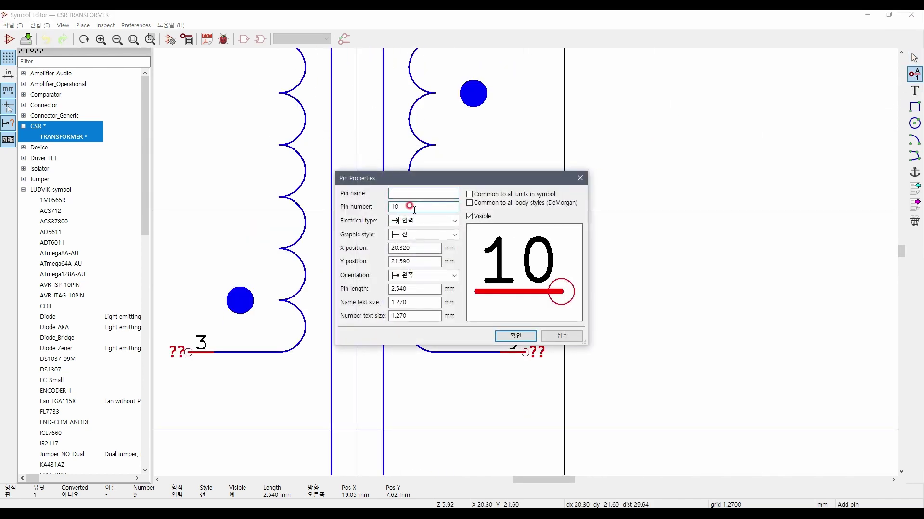
pyautogui.click(527, 340)
pyautogui.press('r')
pyautogui.press('r')
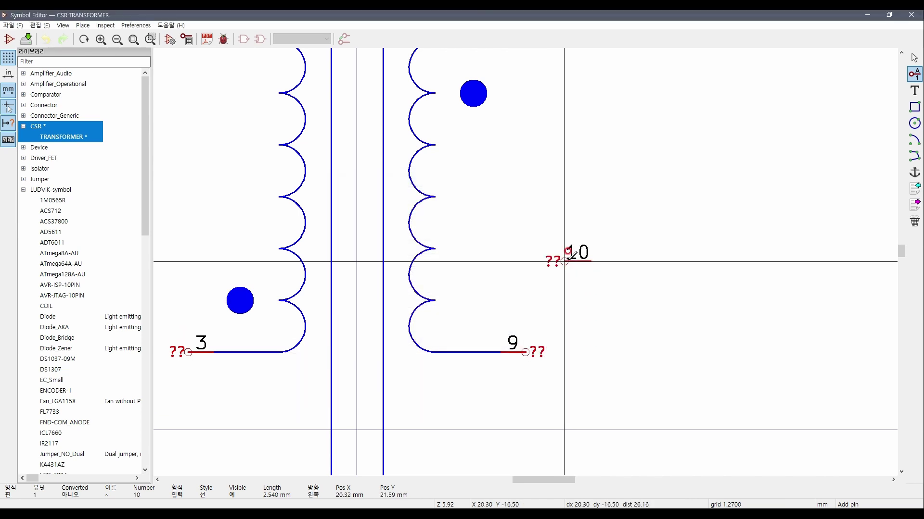
pyautogui.press('r')
pyautogui.scroll(-1, 529, 257)
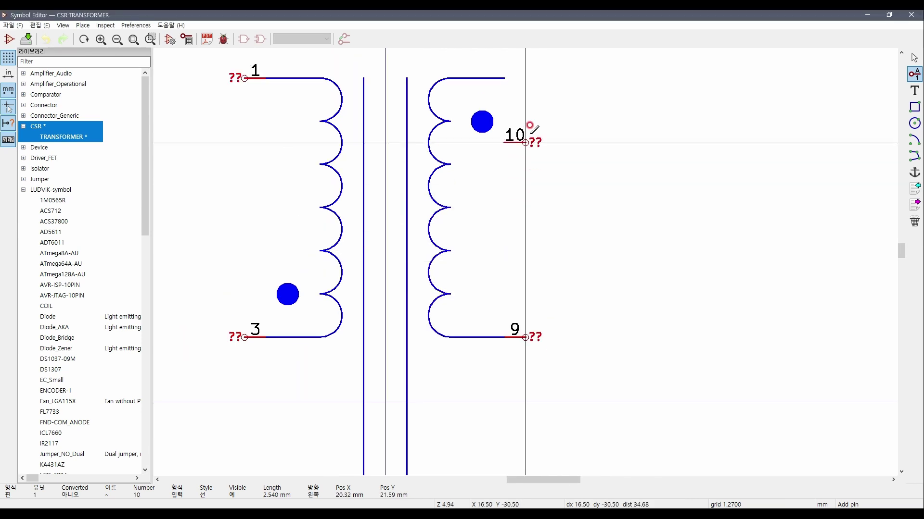
pyautogui.click(527, 76)
pyautogui.press('Escape')
# Save the TRANSFORMER symbol in the CSR library and switch to the EXAMPLE.sch schematic in Eeschema.
pyautogui.hotkey('ctrl', 's')
pyautogui.press('Home')
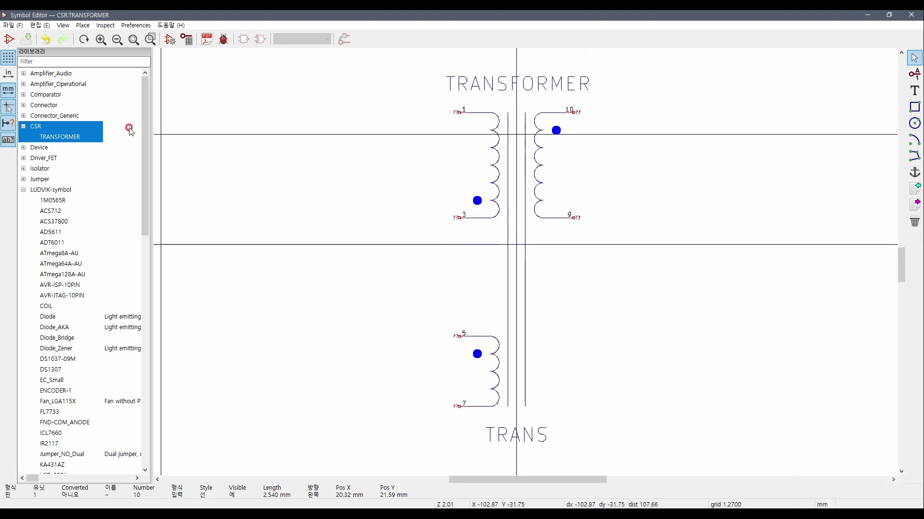
pyautogui.hotkey('alt', 'Tab')
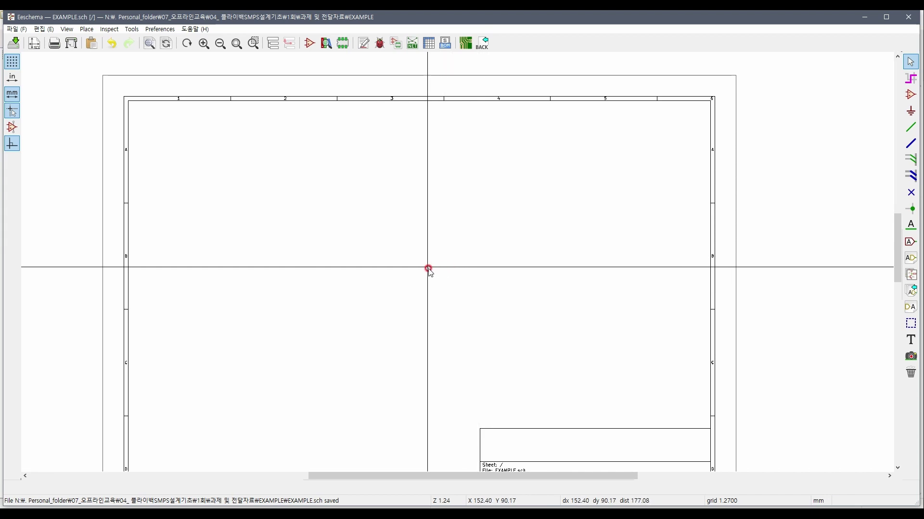
# Place the TRANSFORMER symbol from the CSR library near the middle of the schematic sheet.
pyautogui.scroll(-1, 429, 268)
pyautogui.scroll(-1, 489, 175)
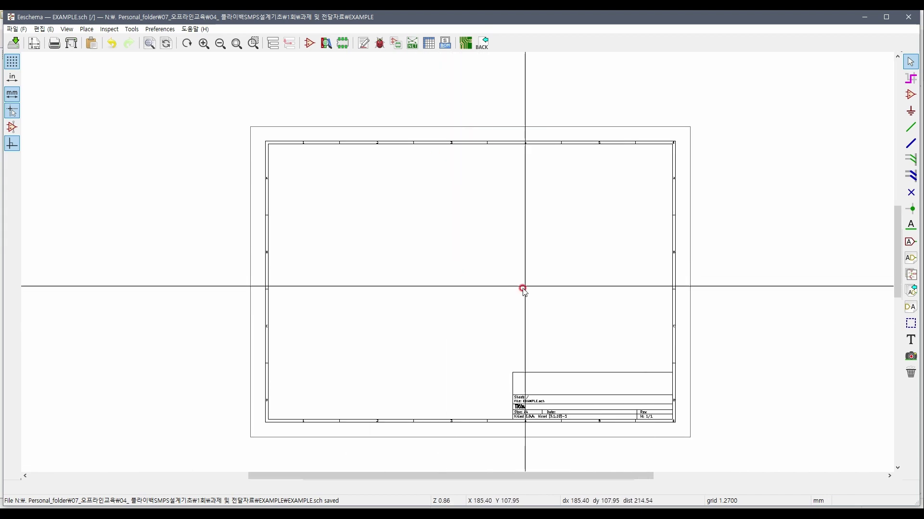
pyautogui.scroll(1, 457, 262)
pyautogui.click(459, 256)
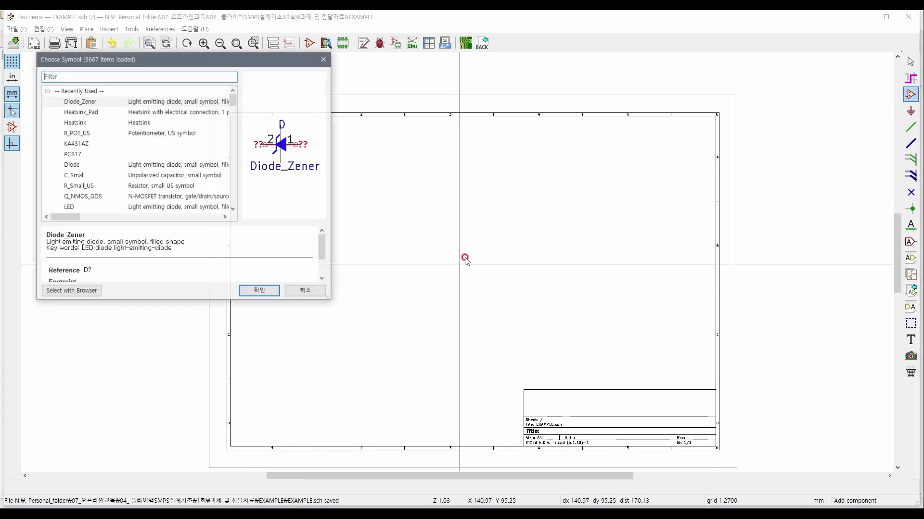
pyautogui.click(43, 92)
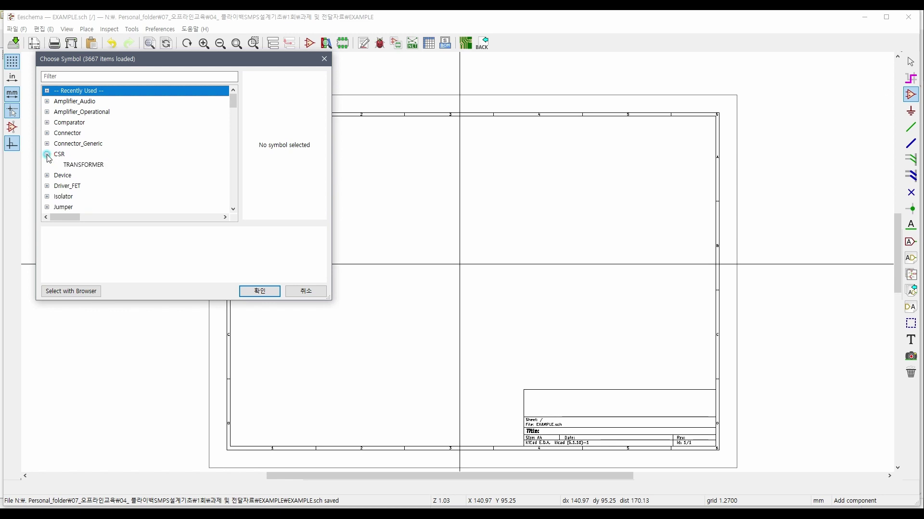
pyautogui.doubleClick(91, 166)
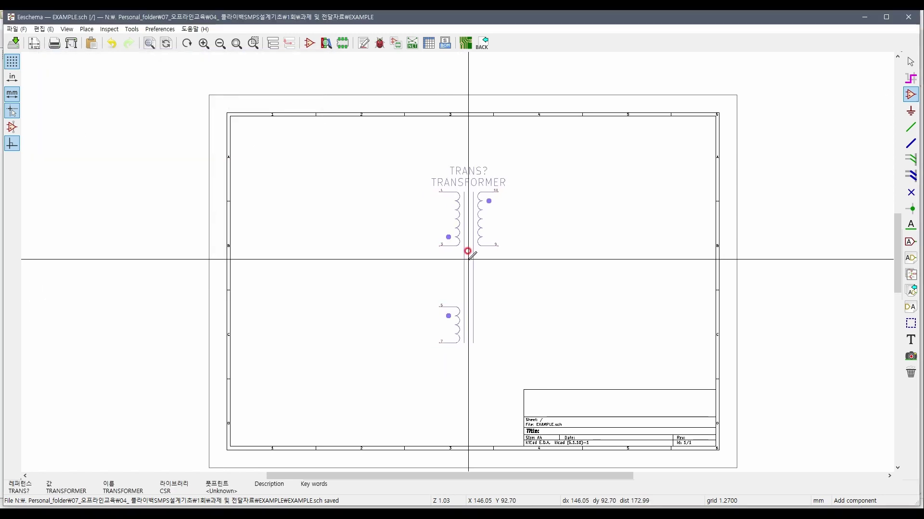
pyautogui.click(478, 254)
pyautogui.press('Escape')
# Place an R_Small_US resistor beside the transformer's upper-left coil.
pyautogui.scroll(4, 462, 259)
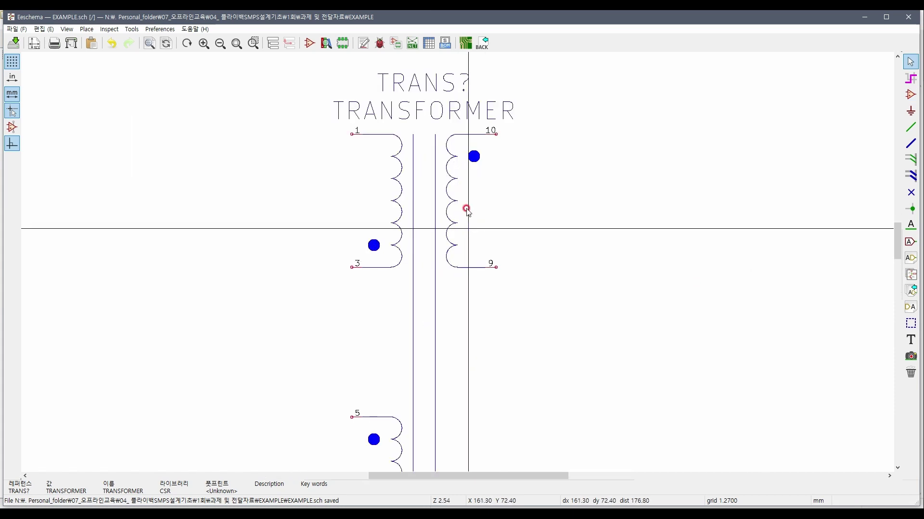
pyautogui.scroll(-4, 457, 262)
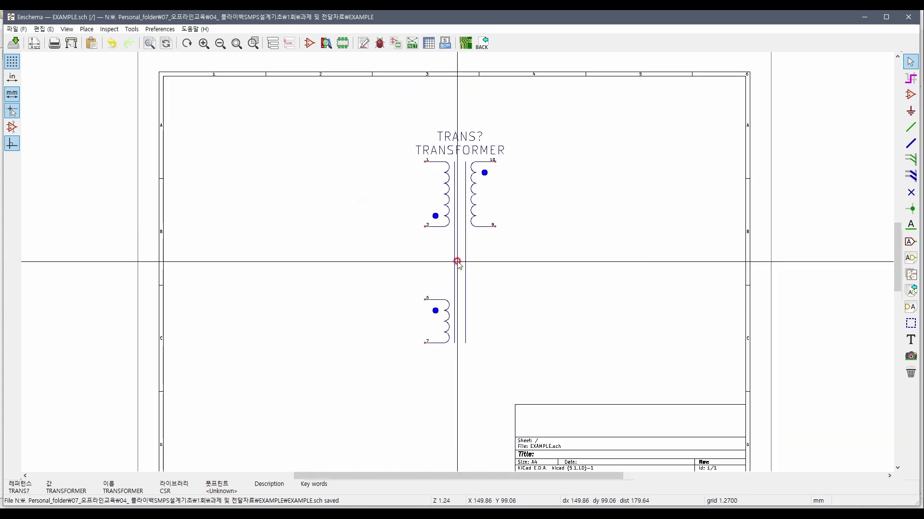
pyautogui.scroll(3, 456, 260)
pyautogui.scroll(-5, 454, 257)
pyautogui.scroll(3, 427, 226)
pyautogui.write('a')
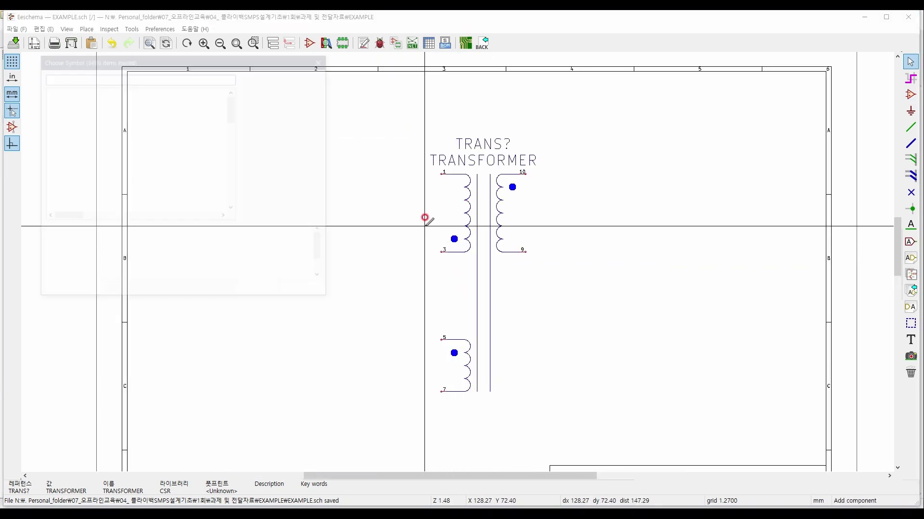
pyautogui.write('R_SMLL')
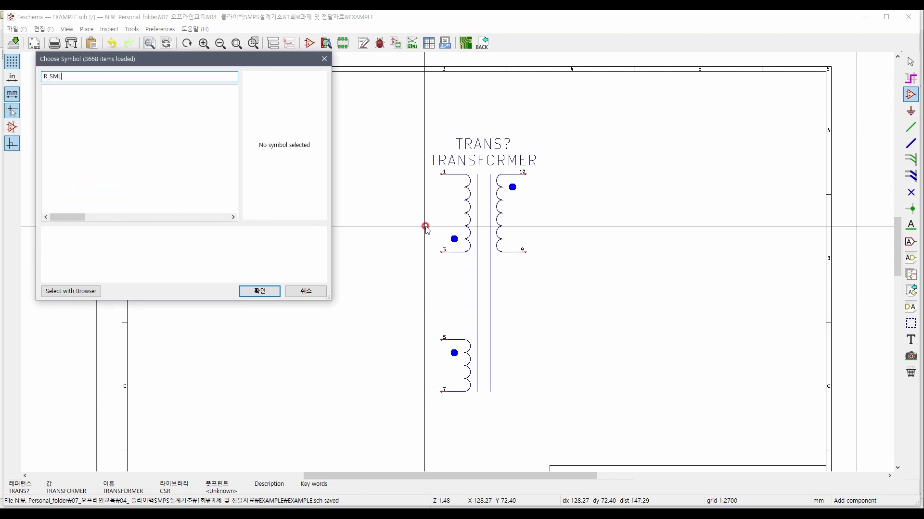
pyautogui.press('BackSpace')
pyautogui.write('ALL')
pyautogui.press('Return')
pyautogui.click(408, 200)
pyautogui.press('Escape')
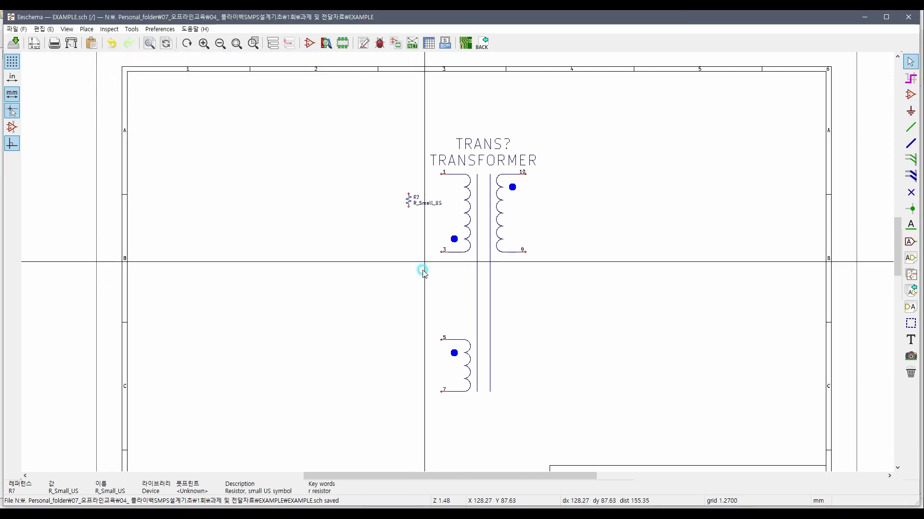
# Find the Q_NMOS_GDS transistor with the filter GDS and place it below the resistor.
pyautogui.scroll(1, 424, 273)
pyautogui.write('aGDS')
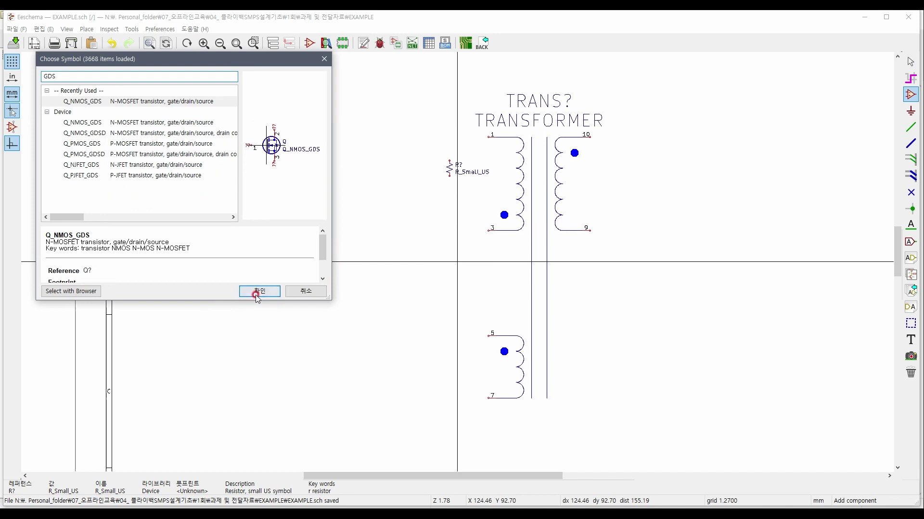
pyautogui.click(257, 294)
pyautogui.click(447, 248)
pyautogui.press('Escape')
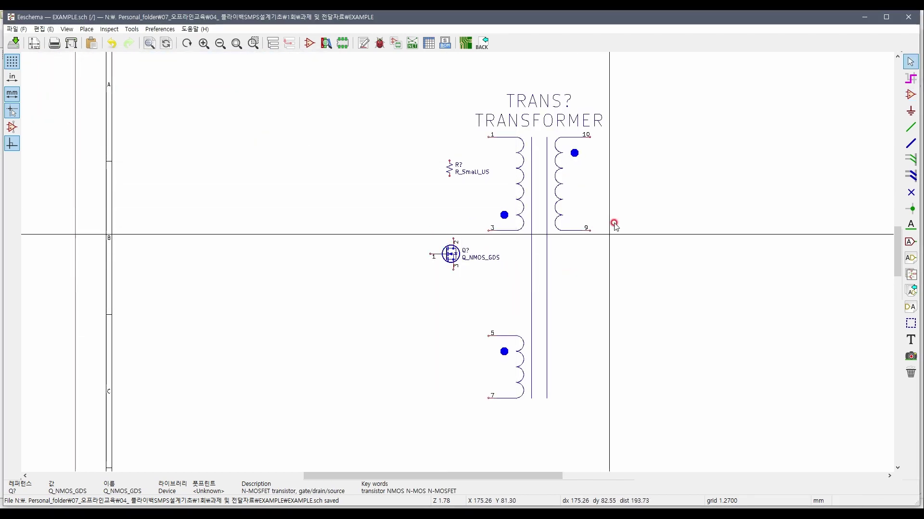
# Examine the transformer symbol's size and proportions against the resistor and the MOSFET.
pyautogui.scroll(5, 556, 218)
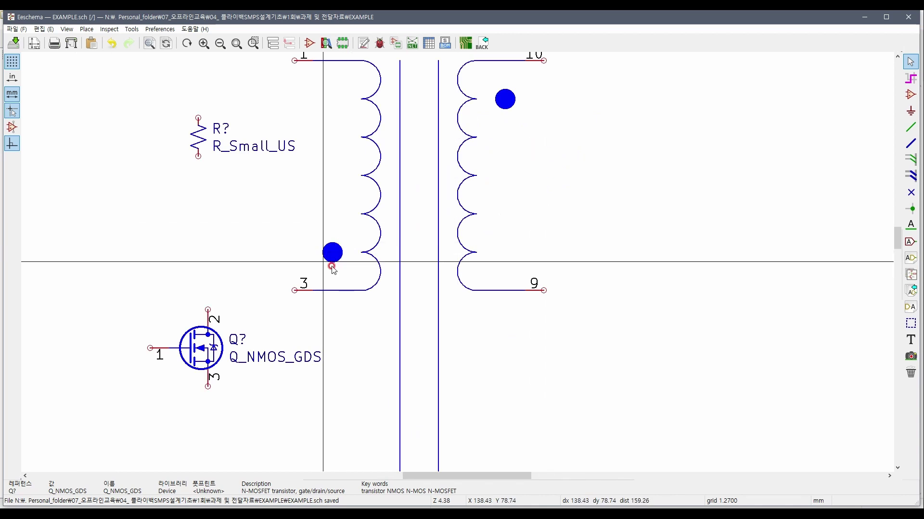
pyautogui.scroll(-1, 438, 241)
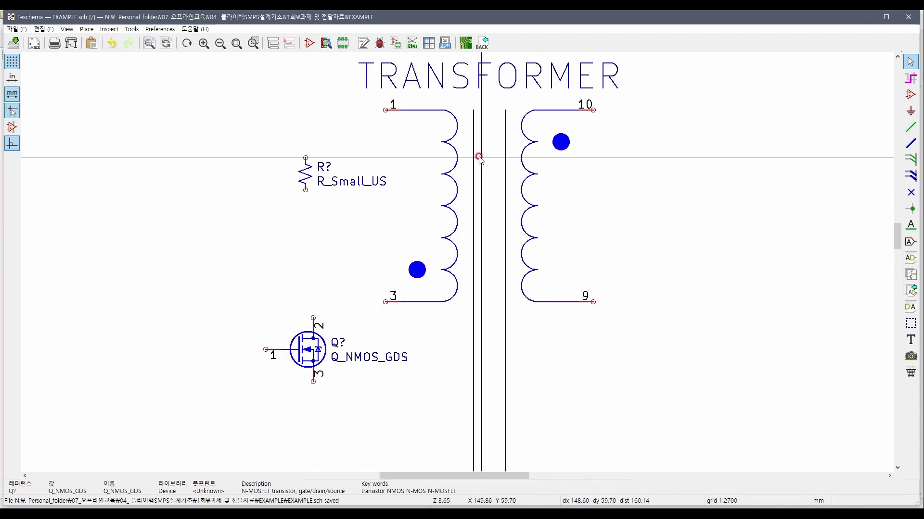
pyautogui.scroll(-4, 502, 163)
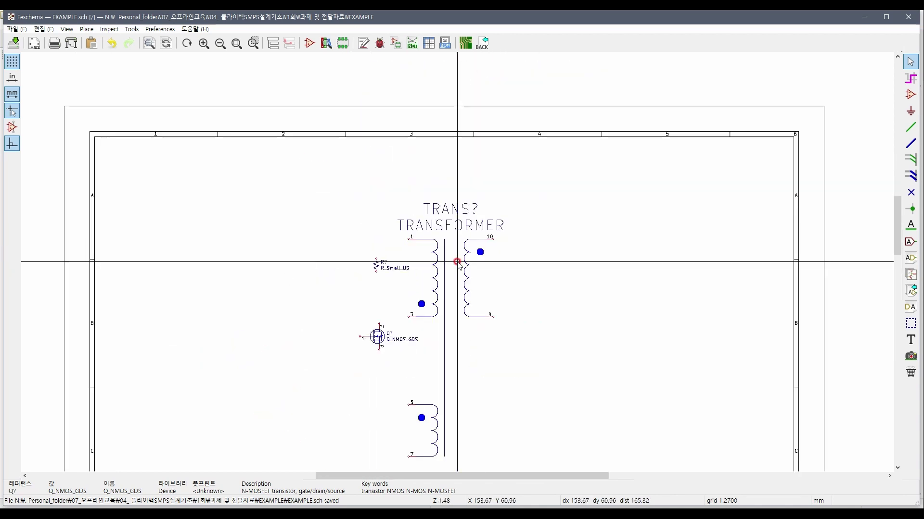
pyautogui.scroll(8, 457, 262)
pyautogui.scroll(-8, 448, 239)
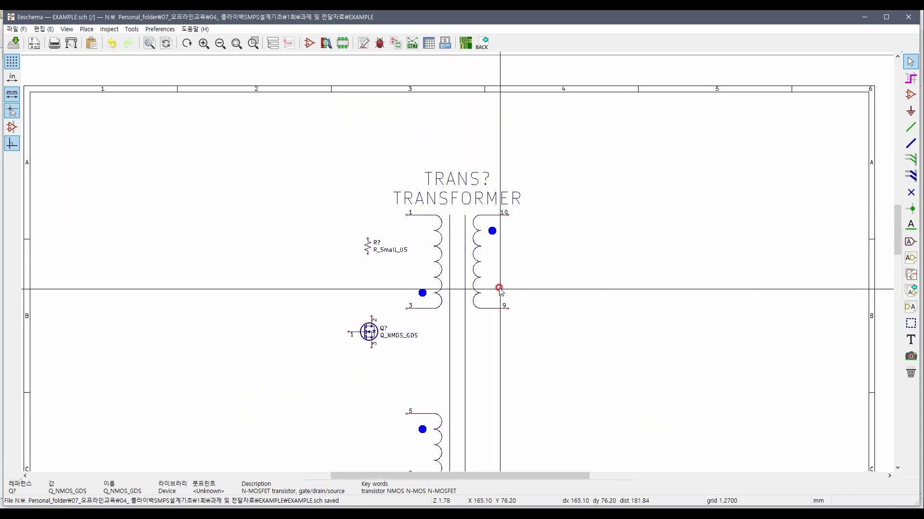
pyautogui.scroll(2, 461, 260)
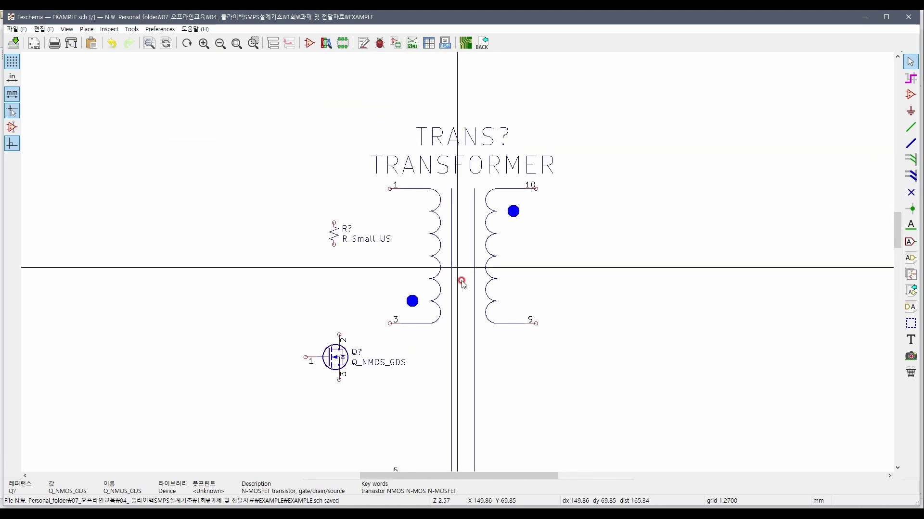
# Switch to the Symbol Editor and move both transformer core lines one grid step inward and one grid step up.
pyautogui.click(159, 513)
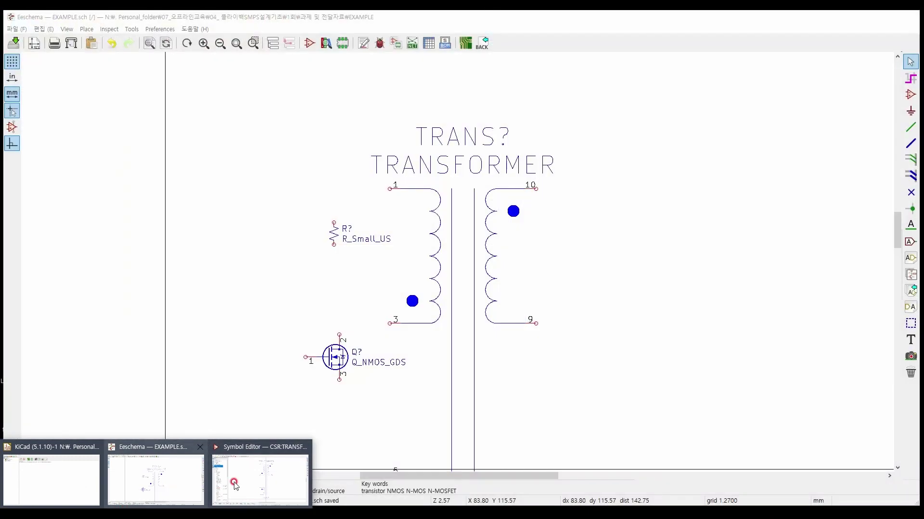
pyautogui.click(235, 485)
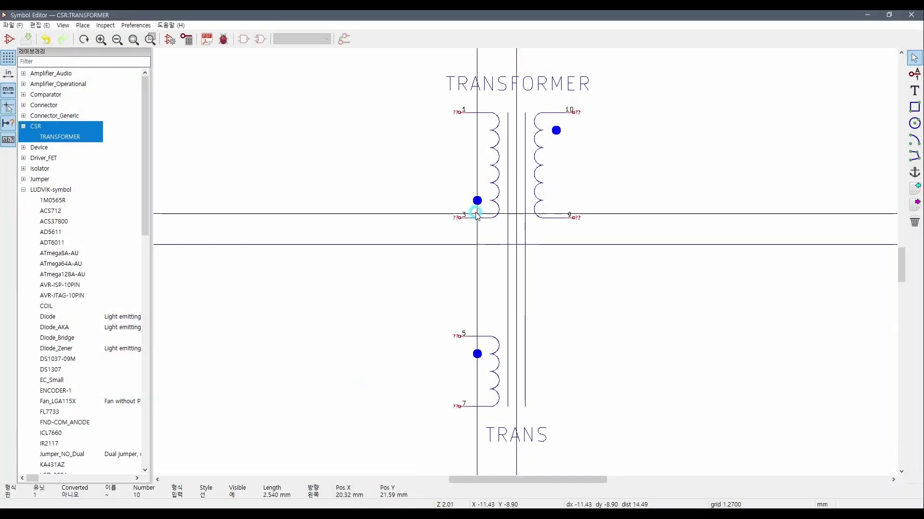
pyautogui.scroll(1, 526, 262)
pyautogui.scroll(2, 526, 262)
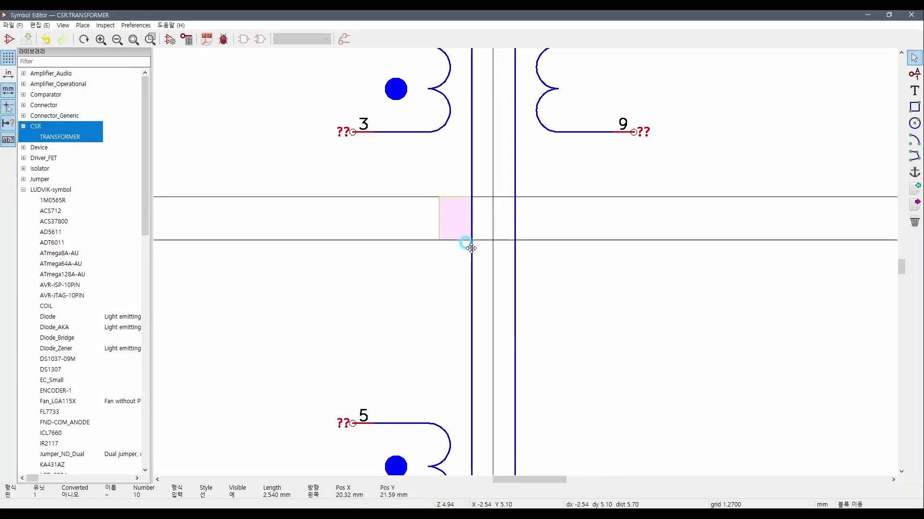
pyautogui.moveTo(471, 248); pyautogui.dragTo(478, 258)
pyautogui.moveTo(431, 190); pyautogui.dragTo(479, 264)
pyautogui.scroll(-1, 487, 265)
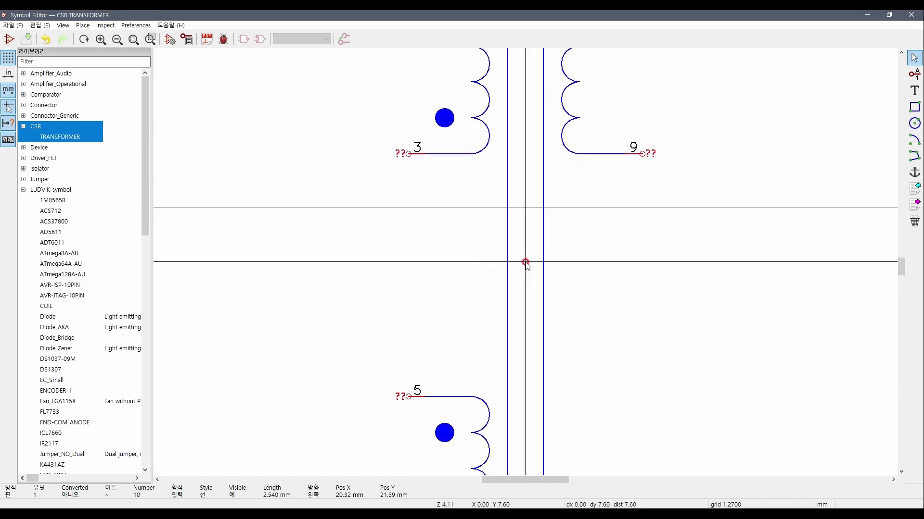
pyautogui.scroll(-4, 526, 262)
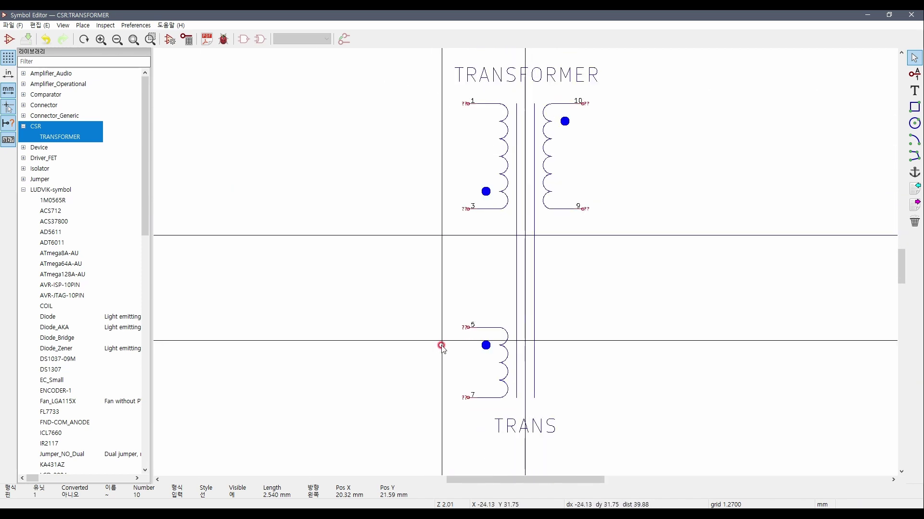
pyautogui.moveTo(515, 326); pyautogui.dragTo(511, 251)
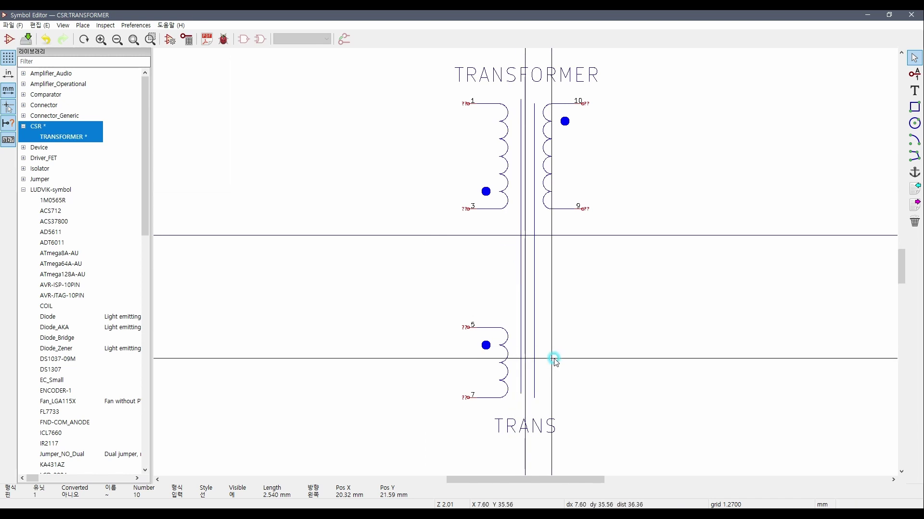
pyautogui.moveTo(544, 400); pyautogui.dragTo(533, 239)
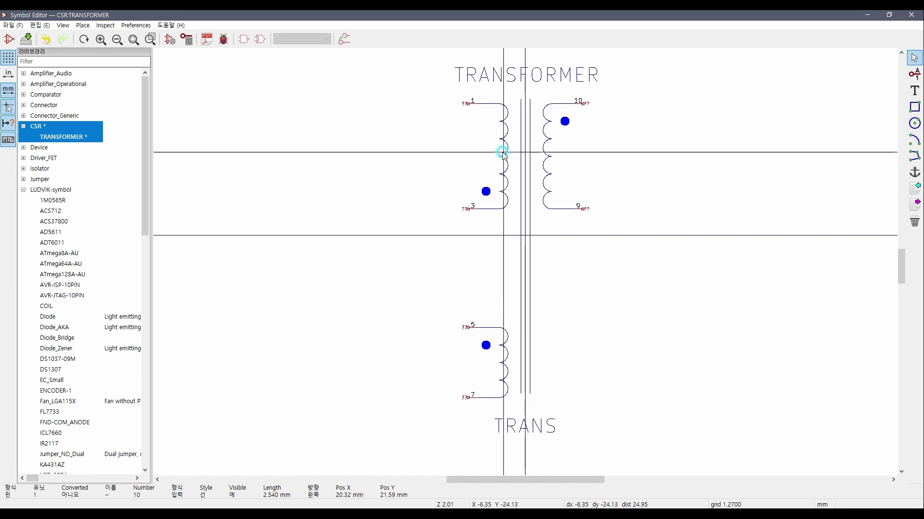
# Move the upper-left coil with pins 1 and 3 and its polarity dot closer to the core, aligning its top with the core lines.
pyautogui.scroll(3, 501, 153)
pyautogui.moveTo(406, 130); pyautogui.dragTo(542, 427)
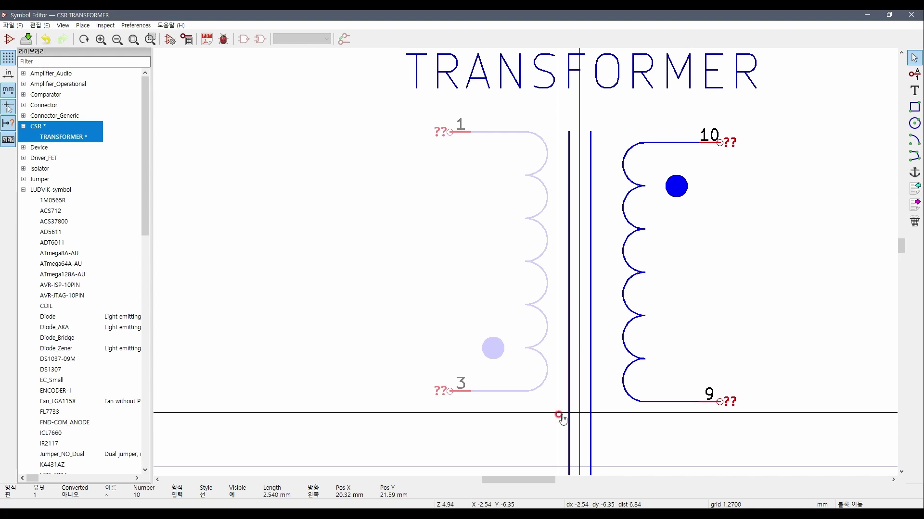
pyautogui.click(561, 417)
# Move the coil with pins 10 and 9 and the coil with pins 5 and 7 closer to the core, and save the symbol.
pyautogui.moveTo(809, 454); pyautogui.dragTo(609, 124)
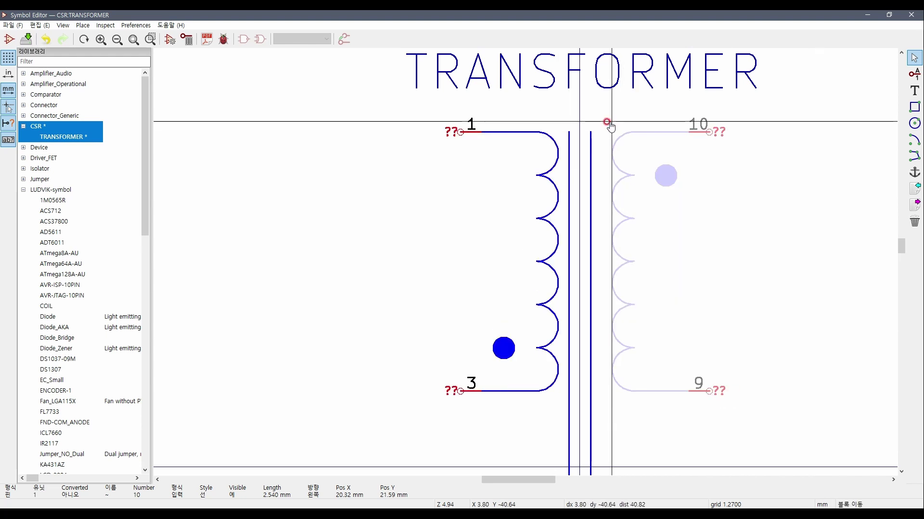
pyautogui.click(601, 124)
pyautogui.scroll(-5, 500, 284)
pyautogui.scroll(3, 495, 433)
pyautogui.moveTo(446, 205); pyautogui.dragTo(519, 311)
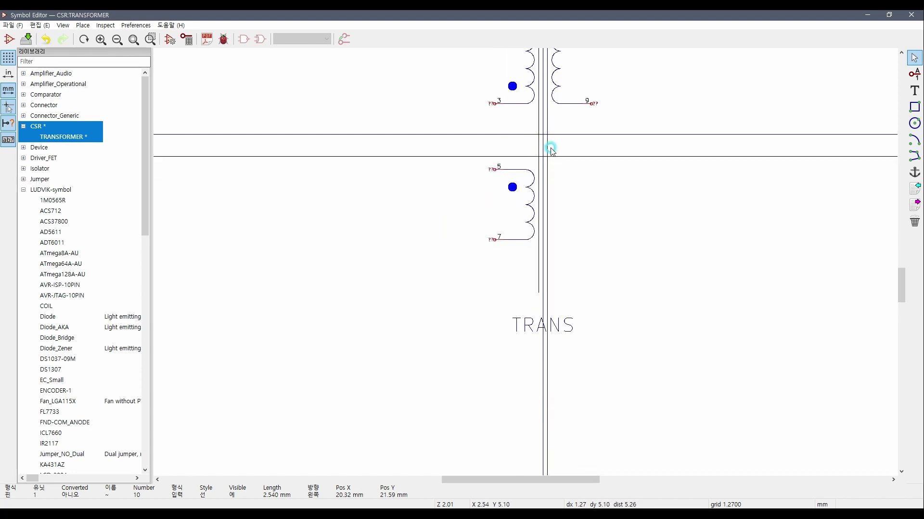
pyautogui.scroll(1, 557, 284)
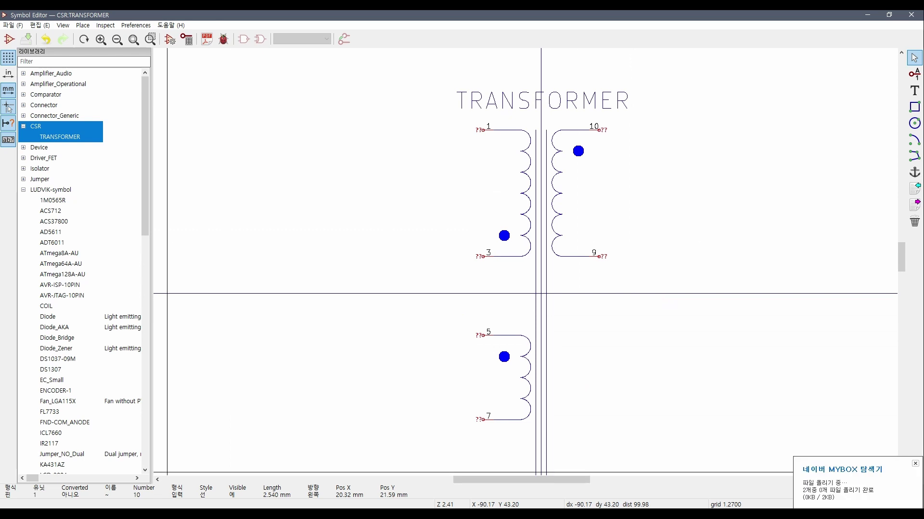
# Switch to the schematic and examine the updated transformer's coil and core spacing against the resistor and the MOSFET.
pyautogui.click(170, 487)
pyautogui.scroll(-5, 453, 387)
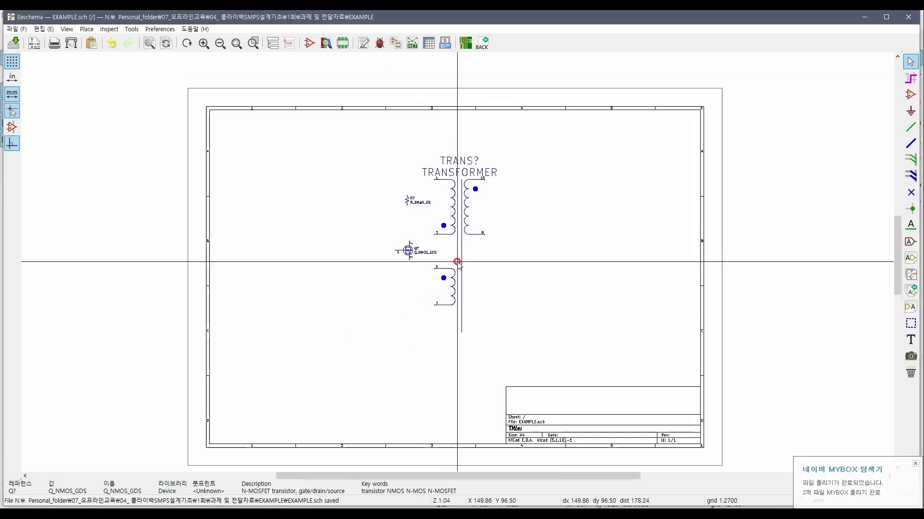
pyautogui.scroll(5, 458, 270)
pyautogui.scroll(-1, 457, 161)
pyautogui.scroll(3, 457, 262)
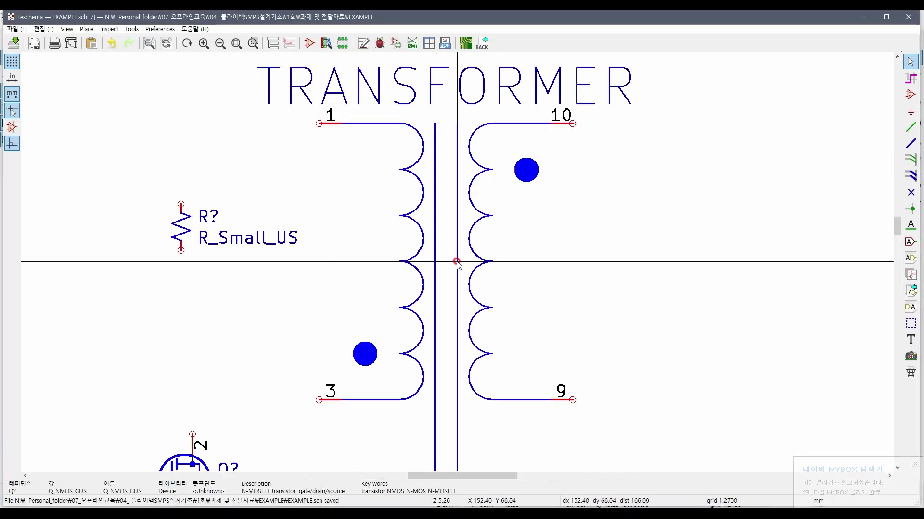
pyautogui.scroll(-5, 472, 165)
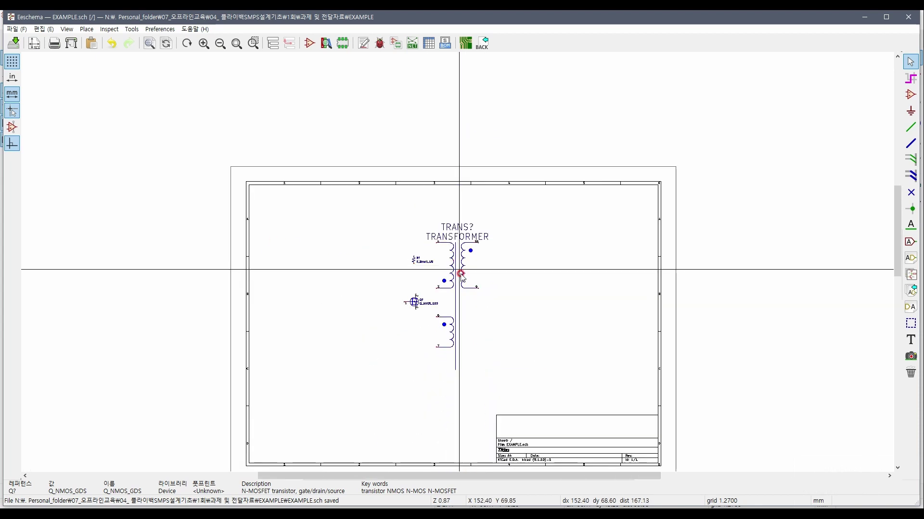
pyautogui.scroll(4, 457, 262)
pyautogui.scroll(-3, 457, 262)
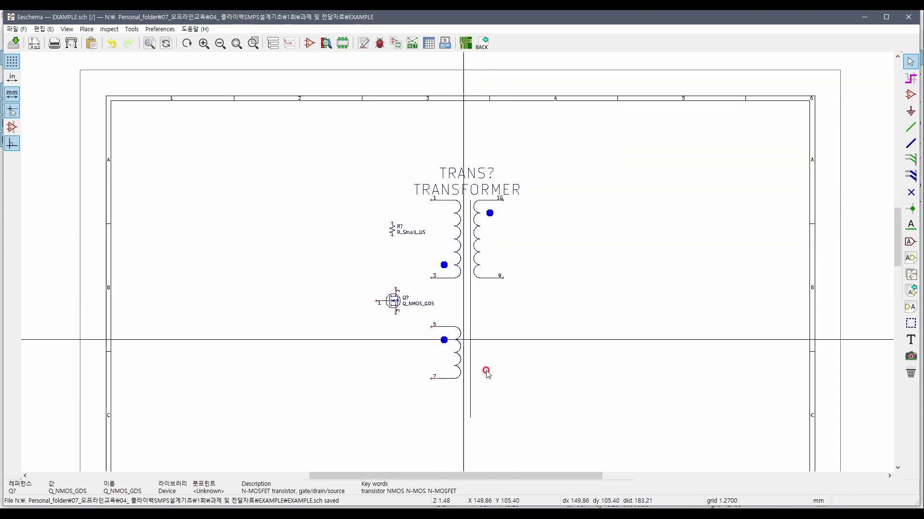
pyautogui.scroll(1, 460, 279)
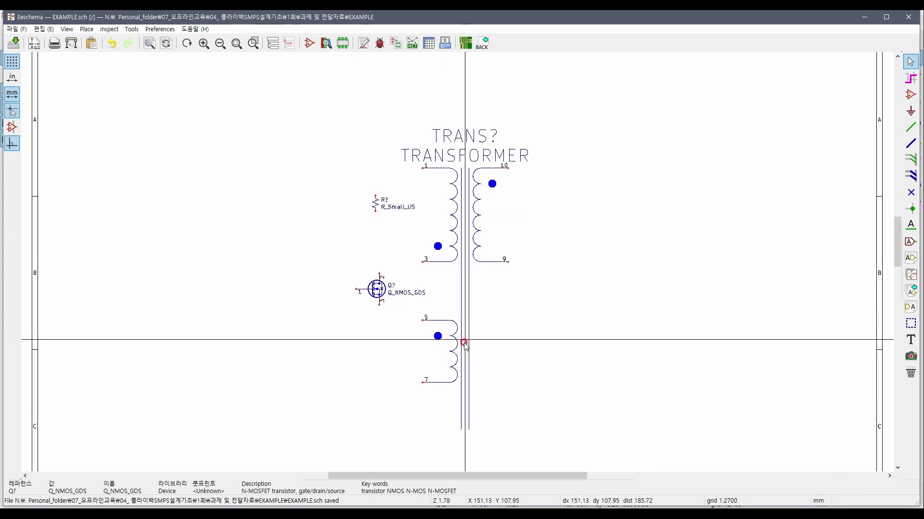
pyautogui.scroll(6, 462, 342)
pyautogui.scroll(-3, 428, 222)
pyautogui.scroll(3, 457, 264)
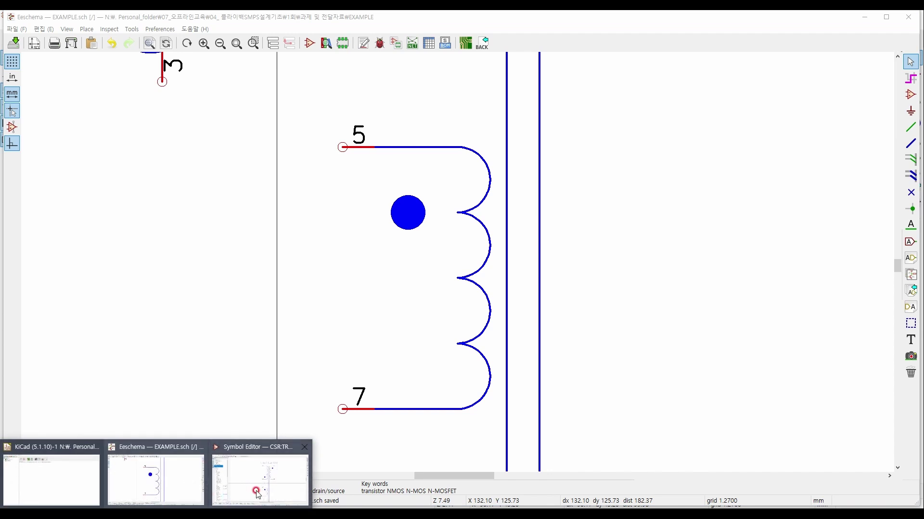
# In the Symbol Editor, delete the top turn and lead of coil 5-7 and lower pin 5 and its polarity dot by one turn.
pyautogui.click(257, 491)
pyautogui.scroll(2, 526, 263)
pyautogui.scroll(3, 526, 264)
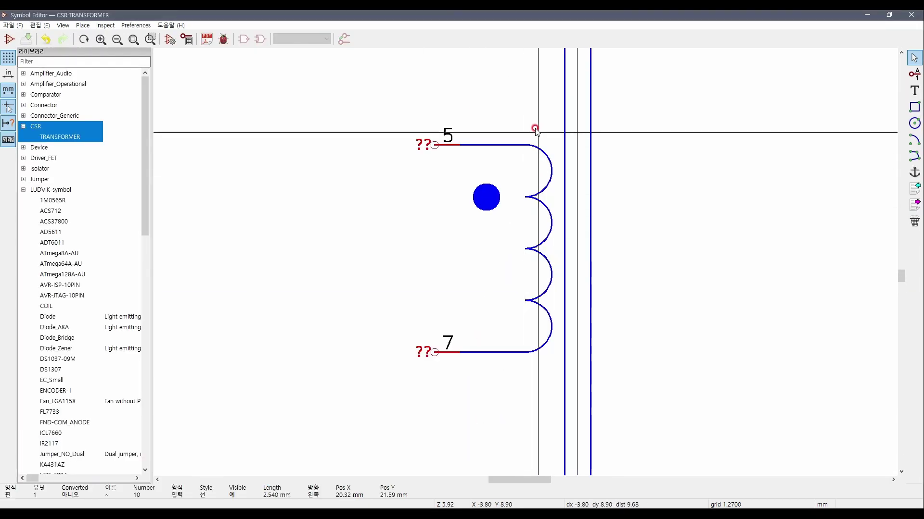
pyautogui.moveTo(548, 190); pyautogui.dragTo(530, 142)
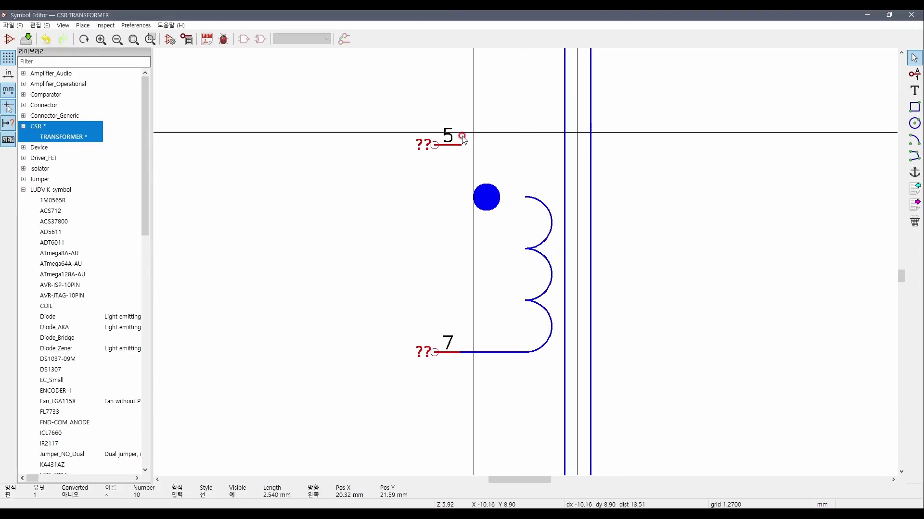
pyautogui.moveTo(463, 139)
pyautogui.mouseDown()
pyautogui.moveTo(457, 210)
pyautogui.moveTo(476, 188)
pyautogui.moveTo(486, 249)
pyautogui.mouseUp()
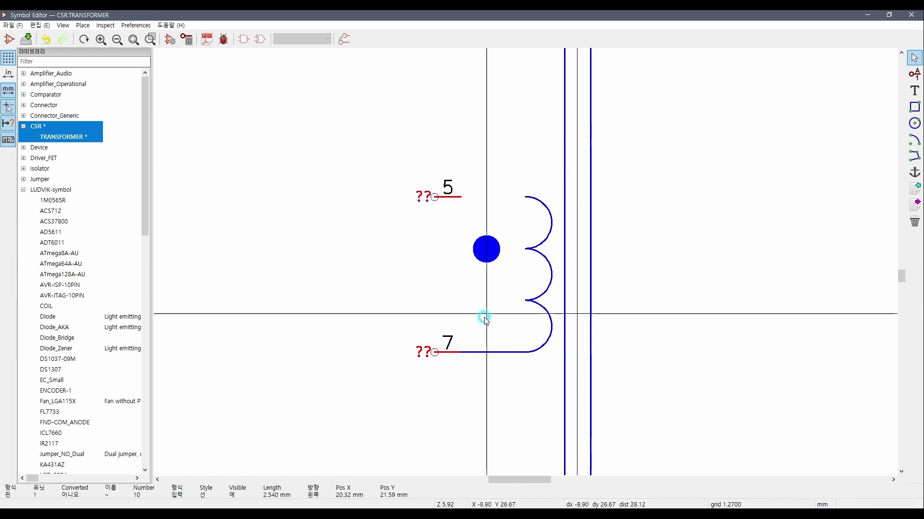
pyautogui.moveTo(485, 320); pyautogui.dragTo(528, 388)
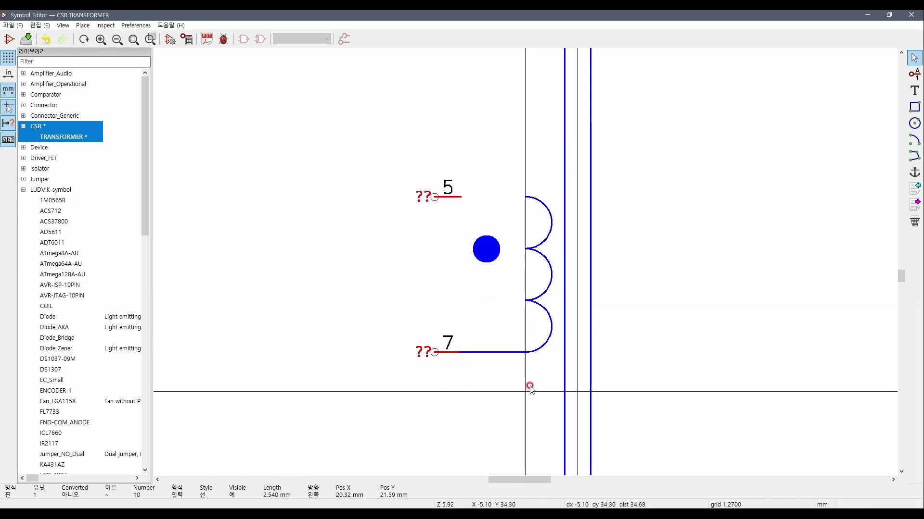
pyautogui.scroll(-3, 356, 287)
pyautogui.moveTo(494, 325); pyautogui.dragTo(489, 346)
pyautogui.press('Delete')
pyautogui.scroll(1, 572, 309)
pyautogui.moveTo(524, 253); pyautogui.dragTo(549, 226)
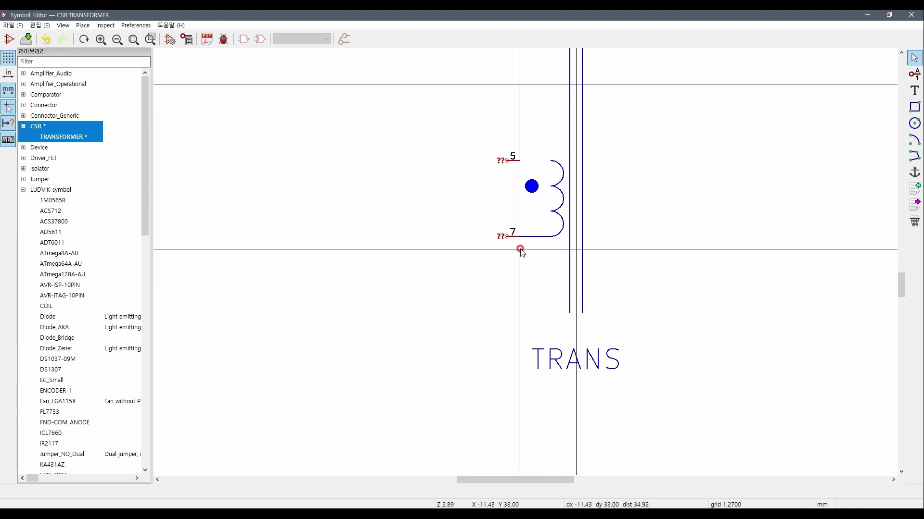
# Draw a line connecting pin 5 to the top turn of the shortened coil and save the symbol.
pyautogui.scroll(1, 538, 219)
pyautogui.click(911, 157)
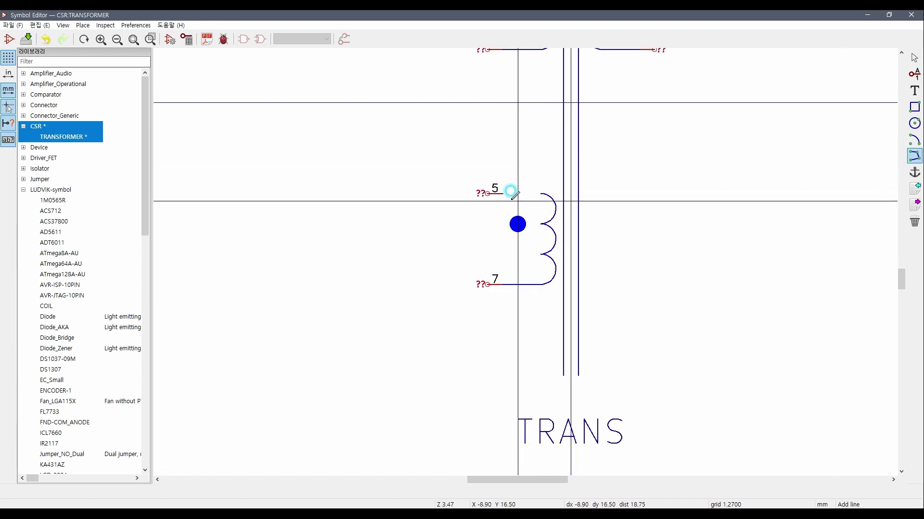
pyautogui.scroll(1, 511, 189)
pyautogui.press('Escape')
pyautogui.scroll(-1, 524, 260)
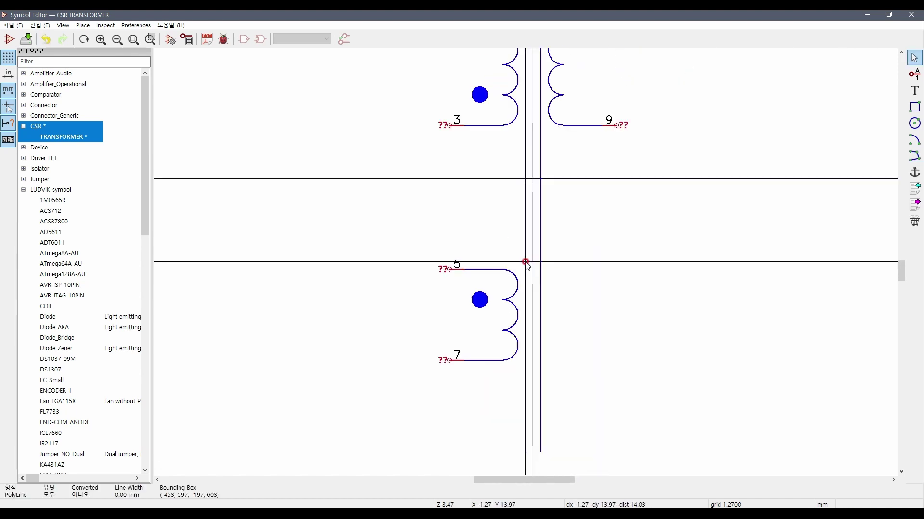
pyautogui.scroll(4, 527, 263)
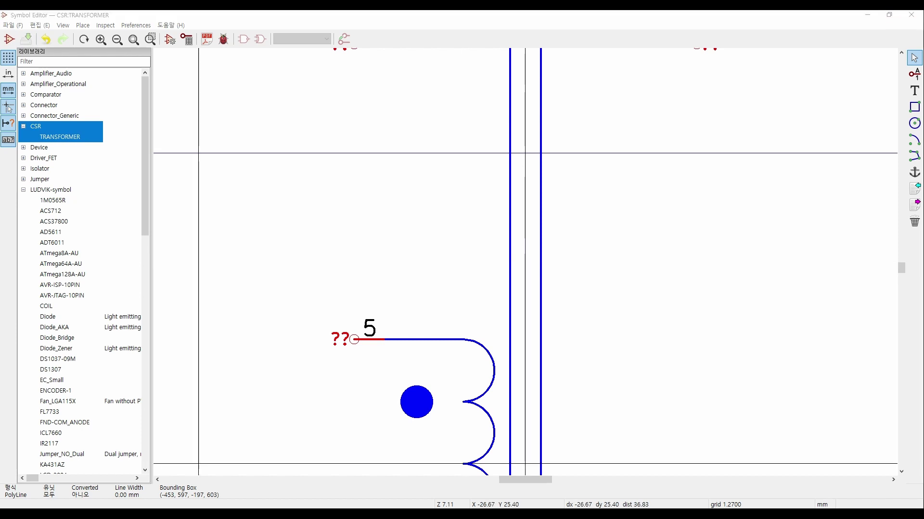
# Switch to the schematic and examine the transformer with its shortened lower coil and the neighbouring resistor and MOSFET.
pyautogui.click(161, 476)
pyautogui.scroll(-5, 476, 331)
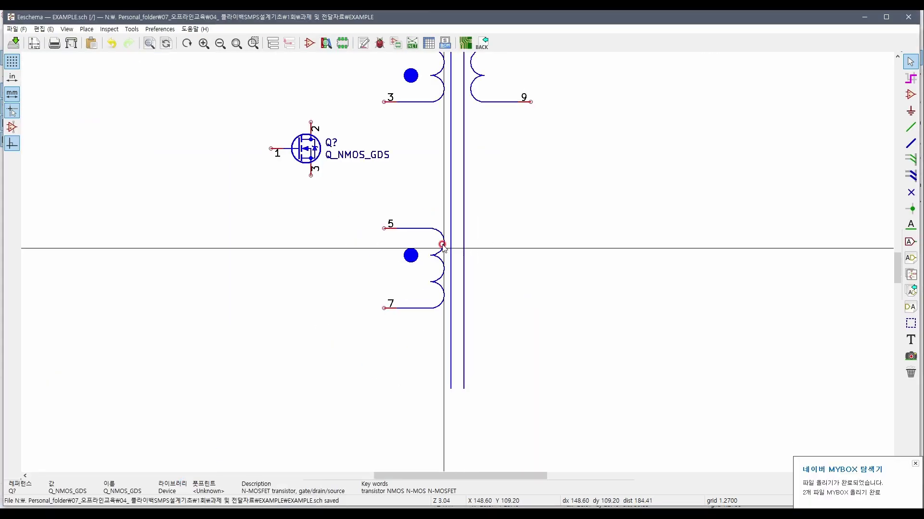
pyautogui.scroll(-4, 430, 219)
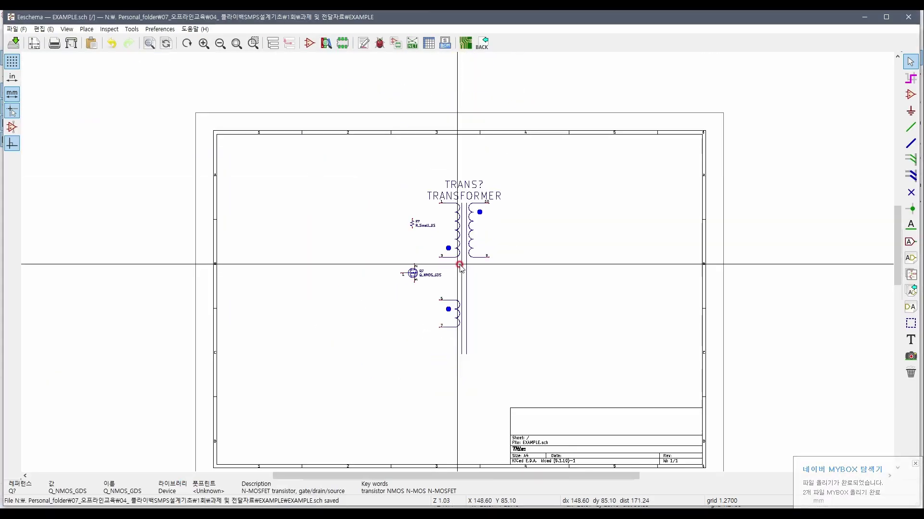
pyautogui.scroll(3, 465, 241)
pyautogui.scroll(2, 481, 270)
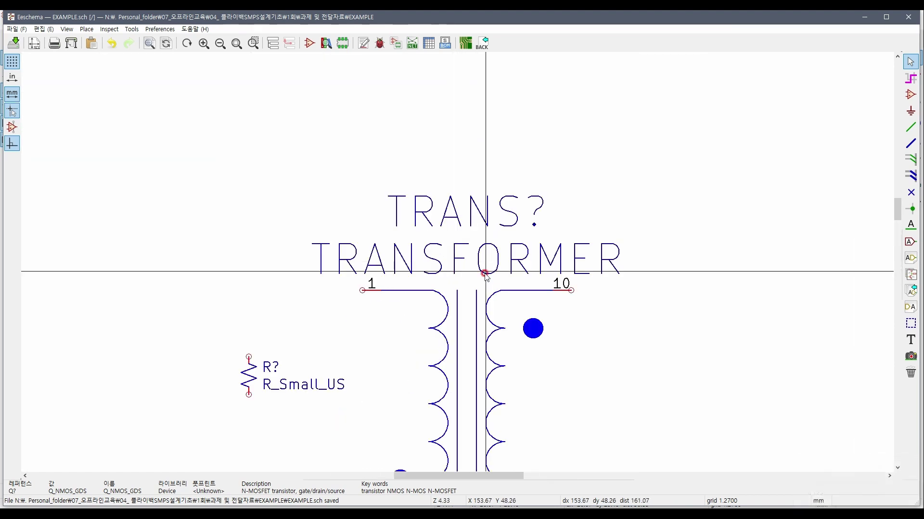
pyautogui.scroll(-4, 458, 263)
pyautogui.scroll(2, 457, 262)
pyautogui.scroll(4, 458, 265)
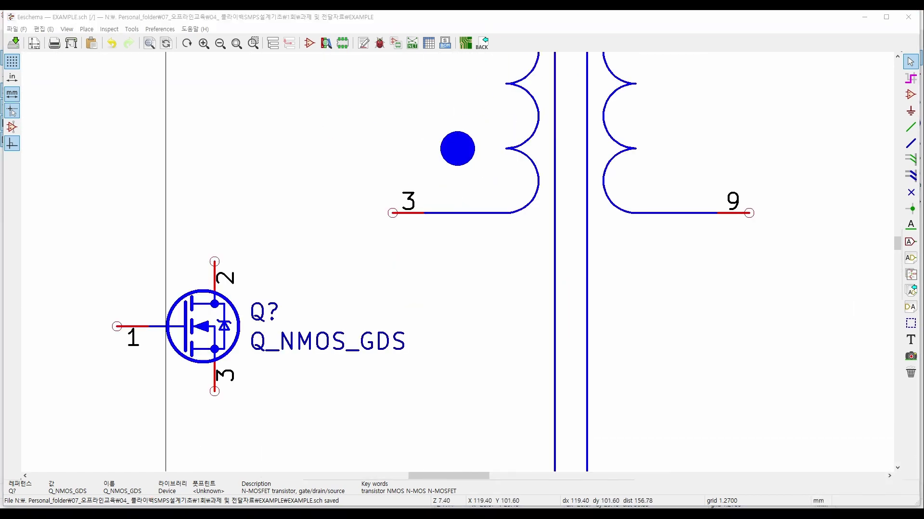
# Switch to the Symbol Editor and view LUDVIK-symbol examples, including ACS712, AD5611, ADT6011, ATmega8A-AU, ATmega128A-AU and ACS37800.
pyautogui.moveTo(144, 495)
pyautogui.click(260, 481)
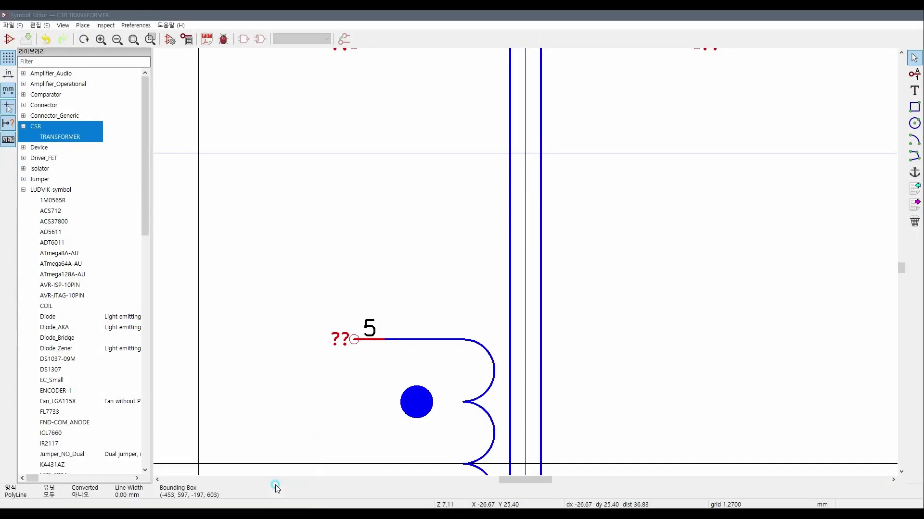
pyautogui.doubleClick(60, 214)
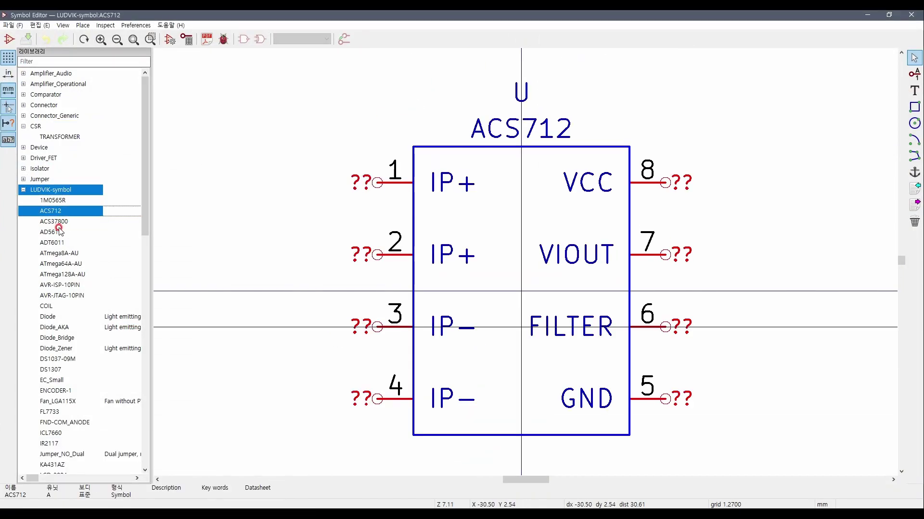
pyautogui.doubleClick(57, 232)
pyautogui.doubleClick(55, 244)
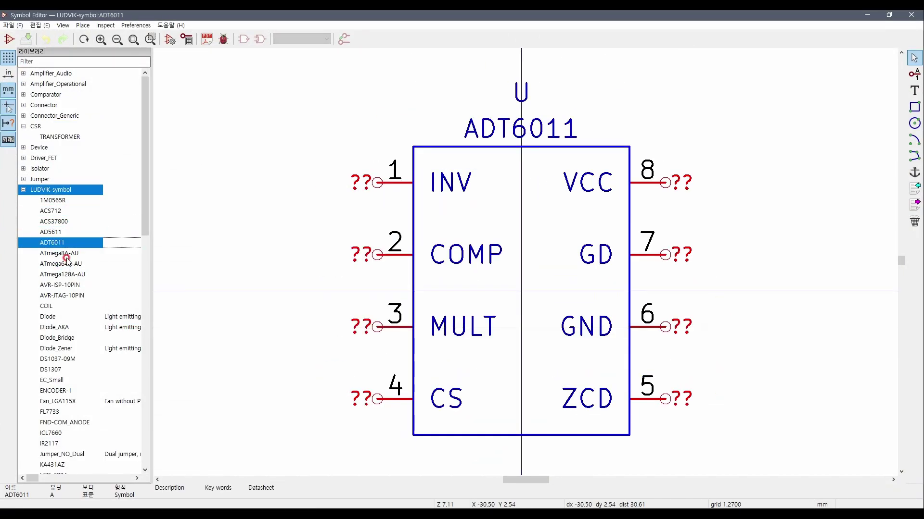
pyautogui.doubleClick(67, 255)
pyautogui.doubleClick(63, 274)
pyautogui.doubleClick(54, 221)
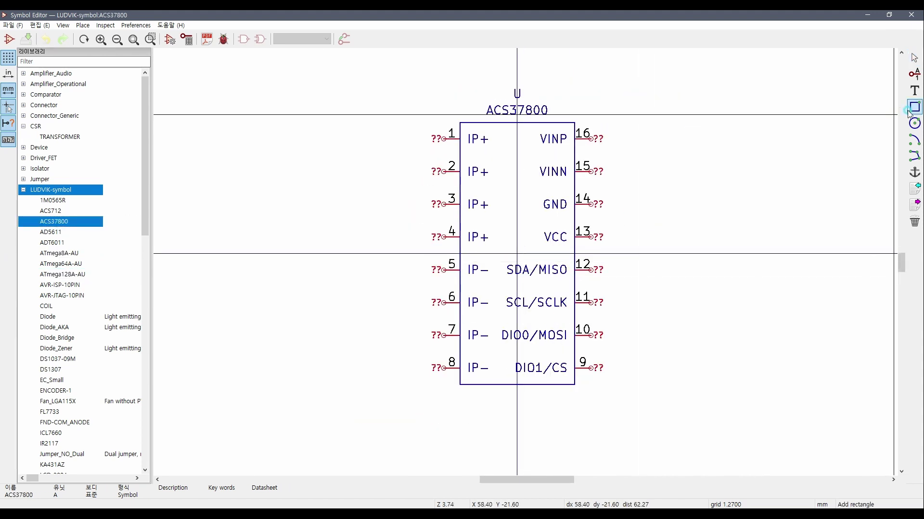
# Draw a trial rectangle to the left of the ACS37800 body and paste a copy of pin 1 onto its left edge.
pyautogui.click(239, 172)
pyautogui.click(329, 303)
pyautogui.press('Escape')
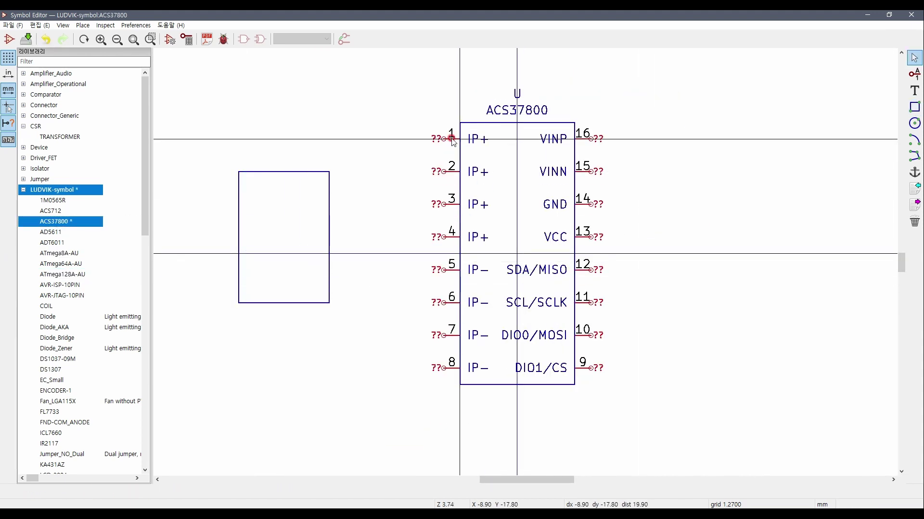
pyautogui.click(452, 139)
pyautogui.hotkey('ctrl', 'c')
pyautogui.hotkey('ctrl', 'v')
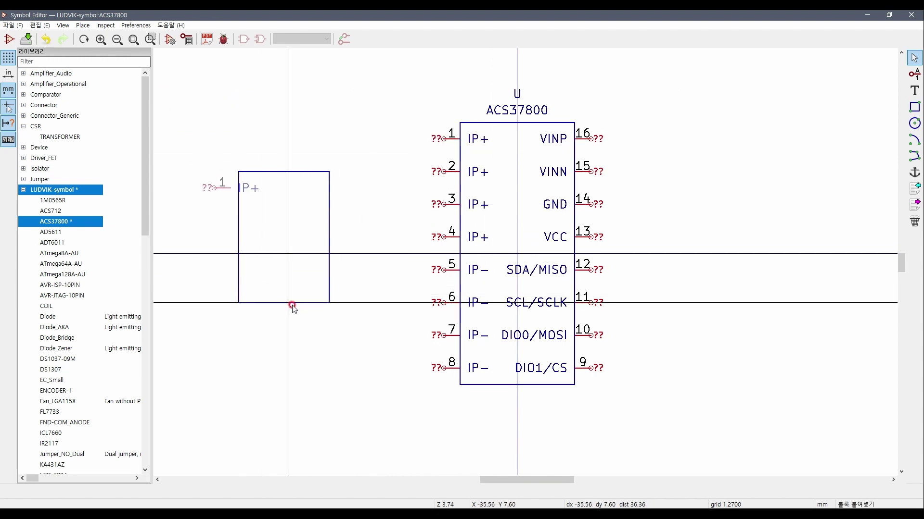
# View the properties of the copied IP+ pin, close them without changes, and remove the trial rectangle and pin.
pyautogui.doubleClick(226, 189)
pyautogui.click(468, 193)
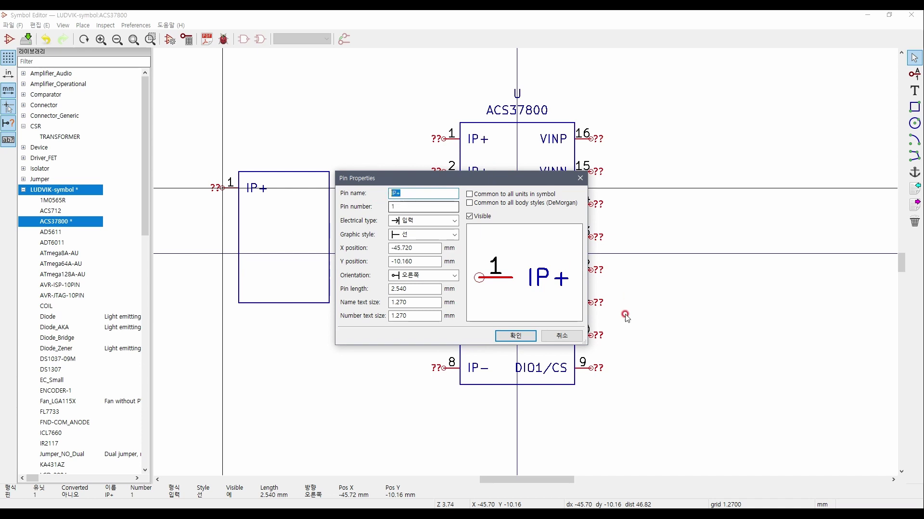
pyautogui.press('Escape')
pyautogui.press('Escape')
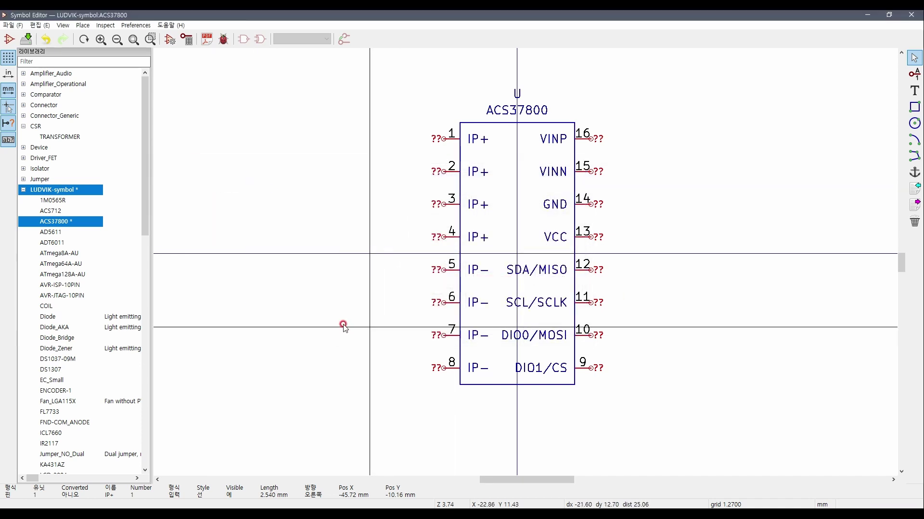
# Collapse the LUDVIK-symbol and power libraries in the library tree.
pyautogui.doubleClick(49, 191)
pyautogui.doubleClick(48, 190)
pyautogui.doubleClick(48, 191)
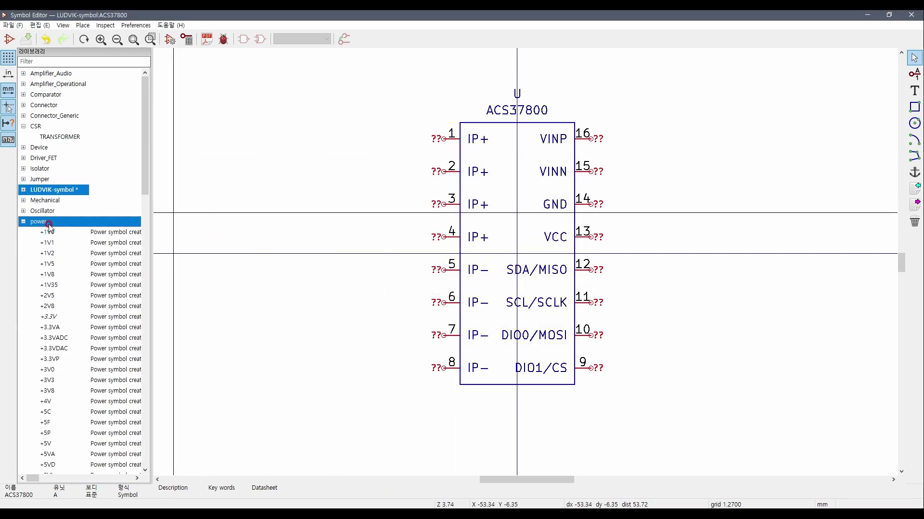
pyautogui.doubleClick(49, 222)
pyautogui.doubleClick(48, 222)
pyautogui.click(23, 221)
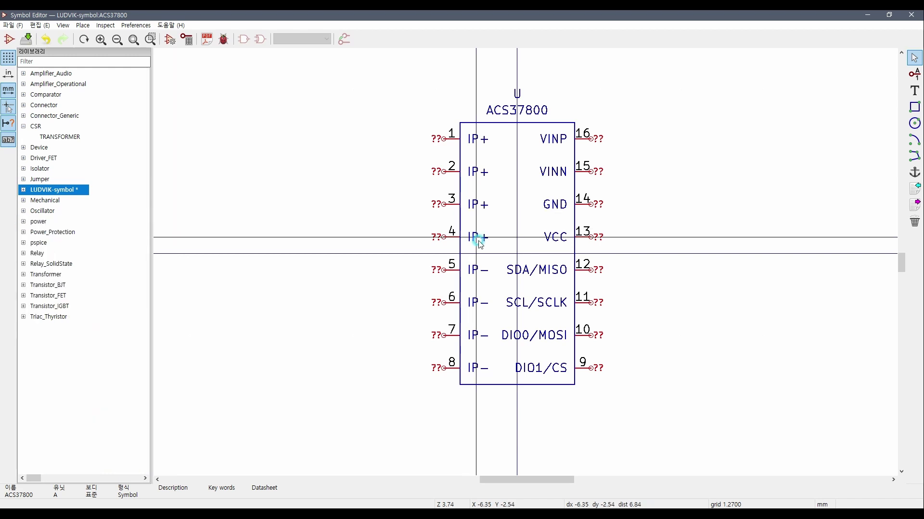